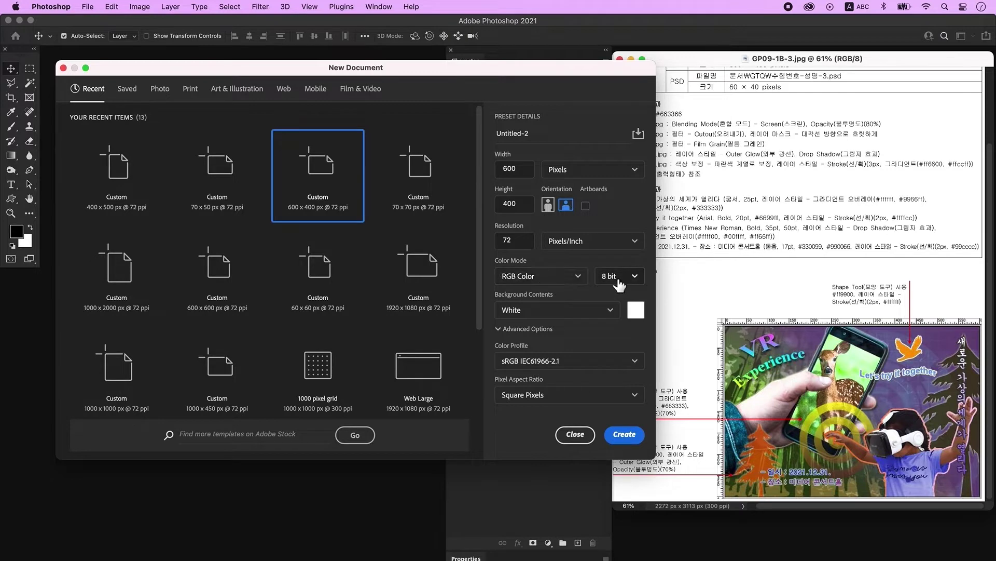
# Create the 600×400 px document, enlarge its view and show the rulers.
pyautogui.click(625, 434)
pyautogui.press('super+plus')
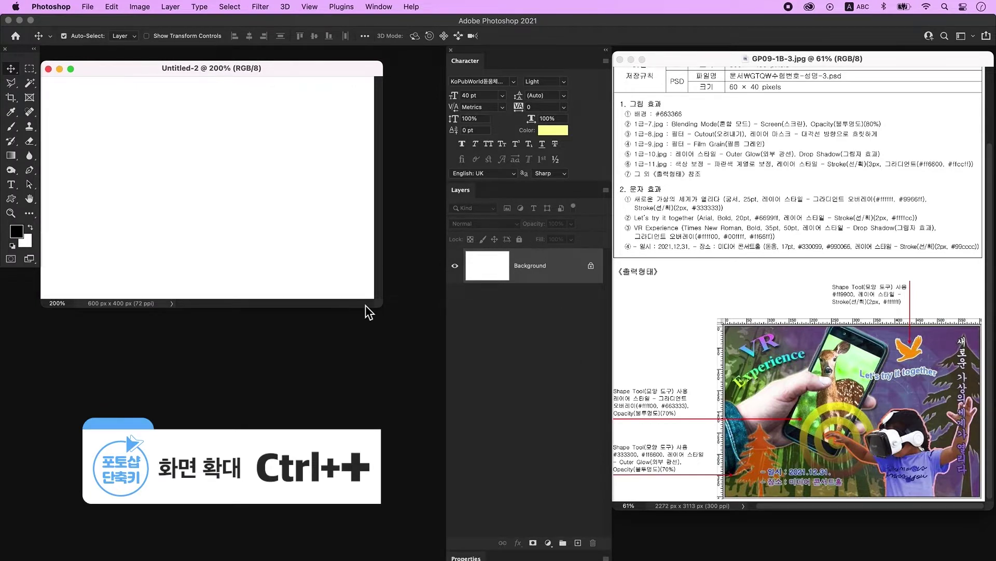
pyautogui.moveTo(379, 305); pyautogui.dragTo(426, 331)
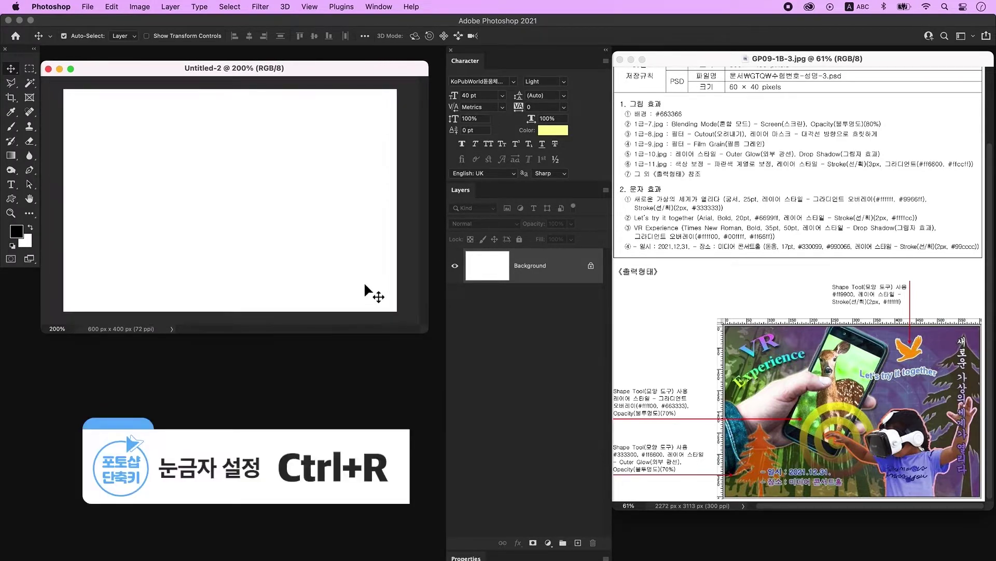
pyautogui.press('super+r')
pyautogui.moveTo(191, 68); pyautogui.dragTo(195, 59)
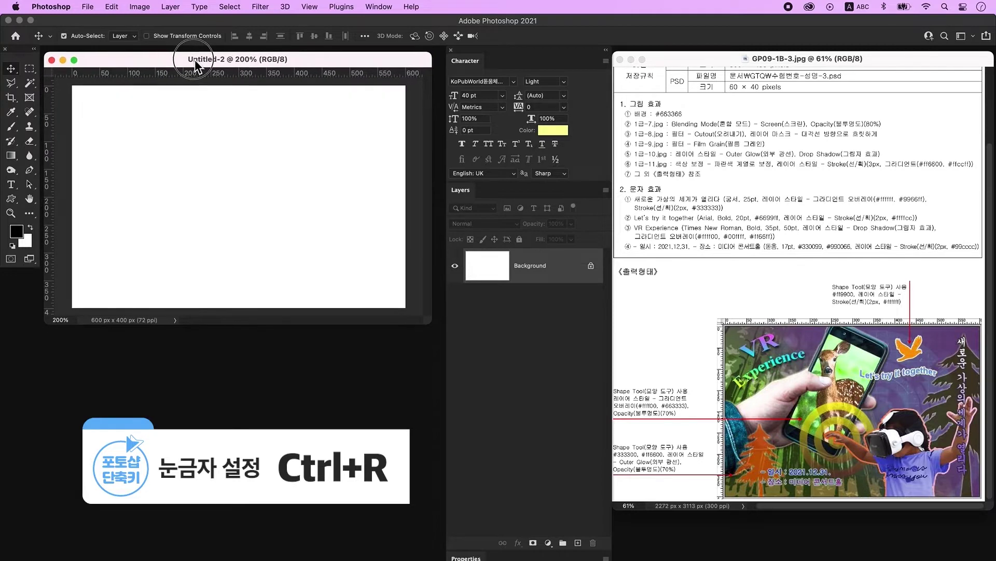
pyautogui.moveTo(435, 326); pyautogui.dragTo(445, 350)
# Save the document to this computer as a PSD named with the exam number and the candidate's name.
pyautogui.click(87, 6)
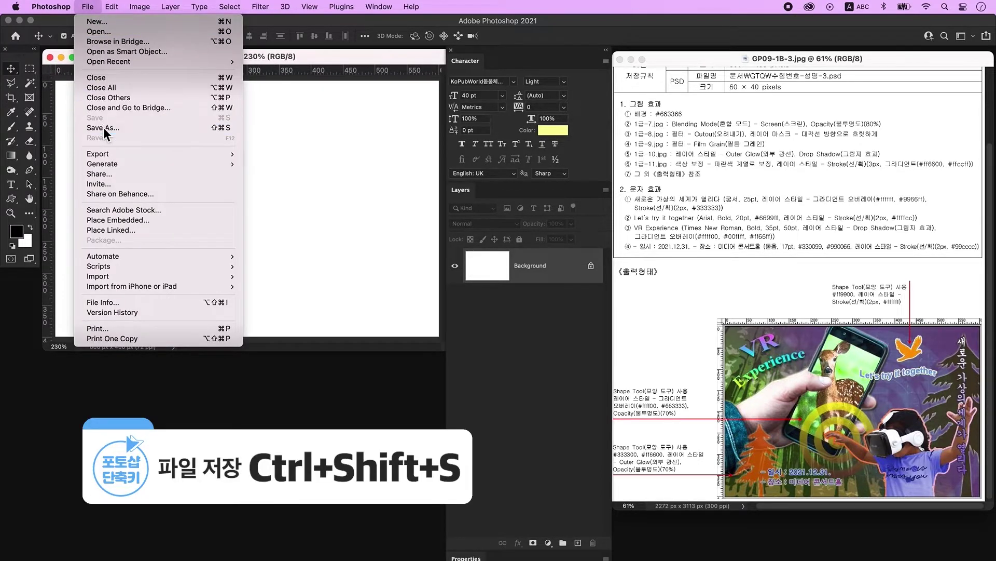
pyautogui.click(104, 129)
pyautogui.click(587, 426)
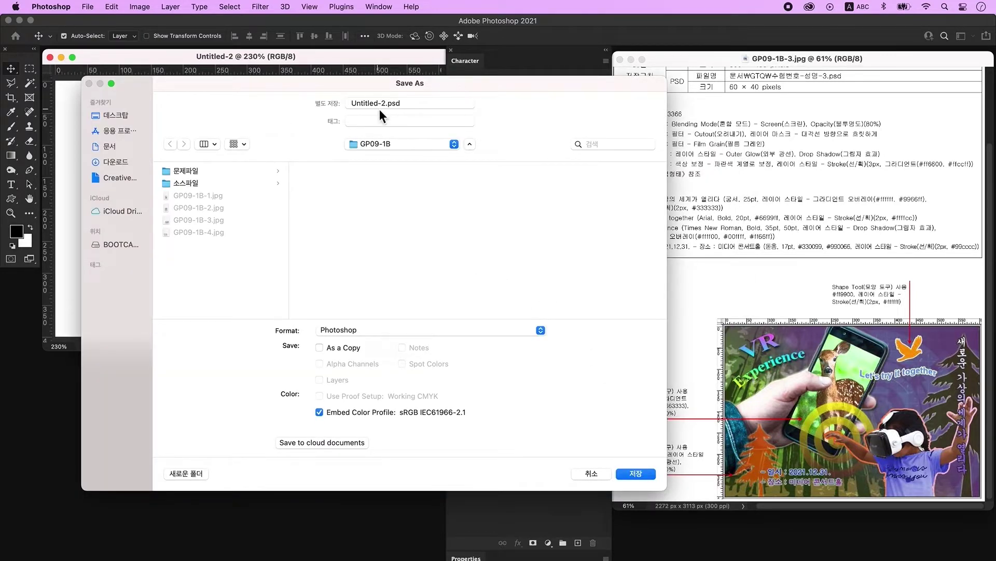
pyautogui.click(387, 106)
pyautogui.press('Return')
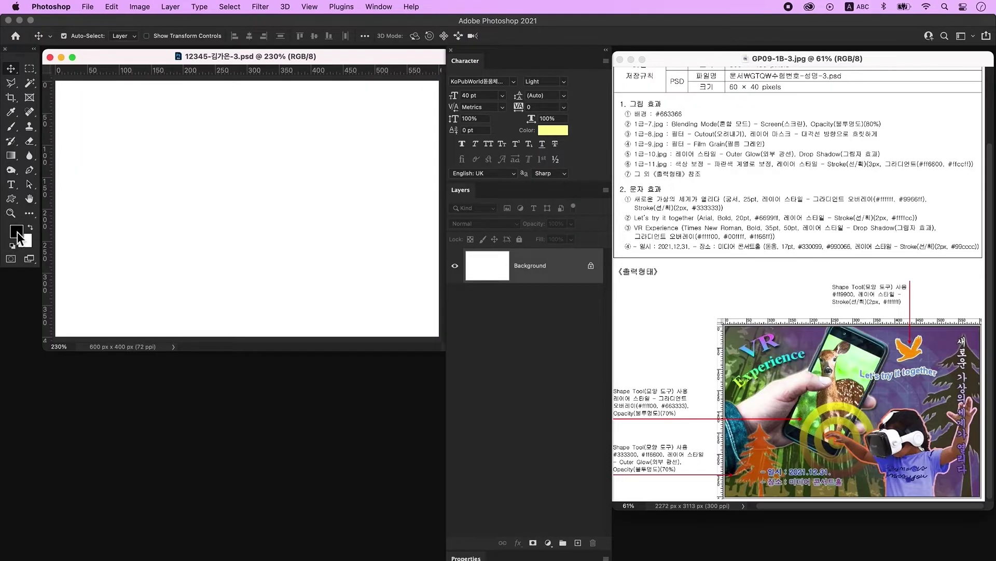
# Fill the background with the foreground colour #663366.
pyautogui.click(17, 232)
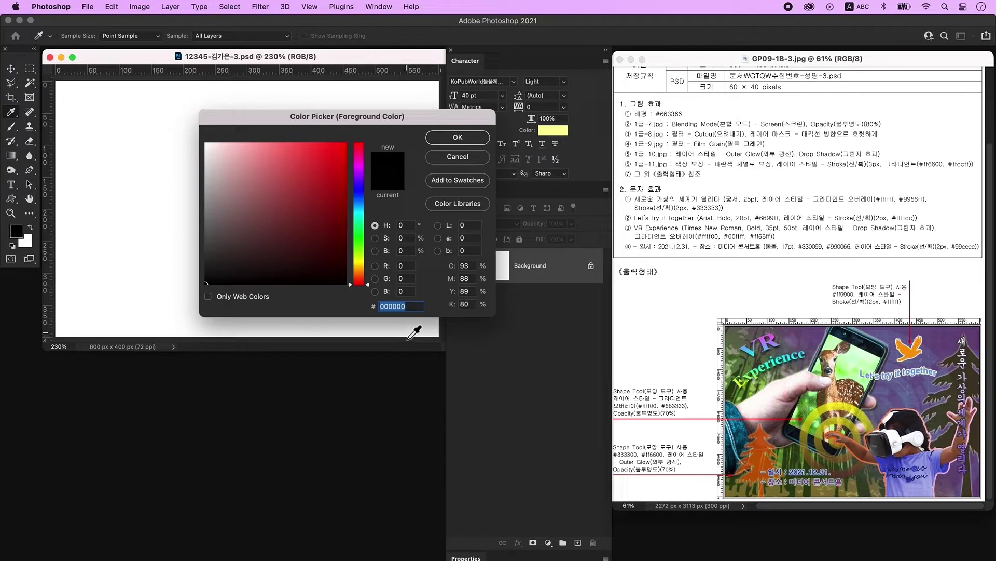
pyautogui.write('663366')
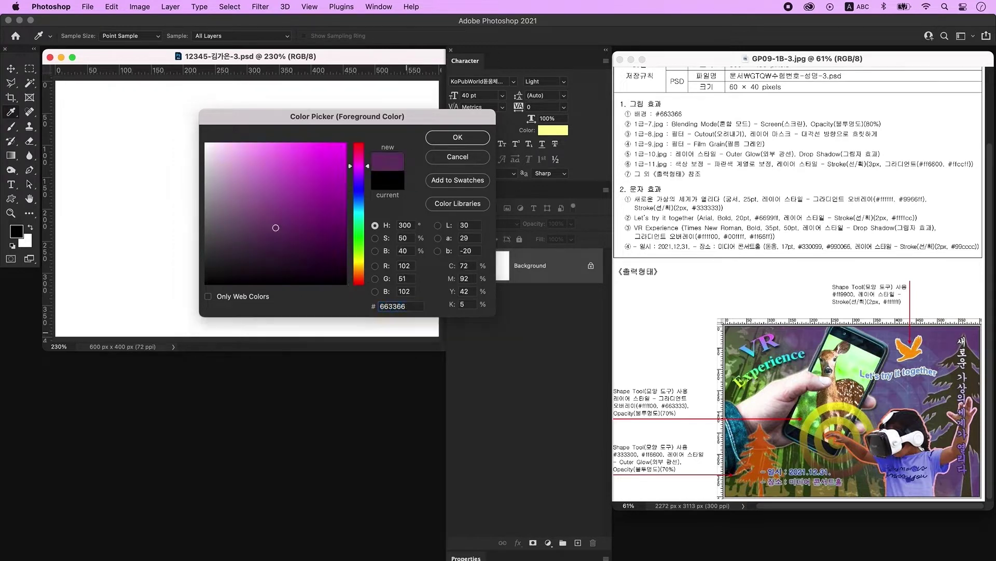
pyautogui.press('Return')
pyautogui.press('v')
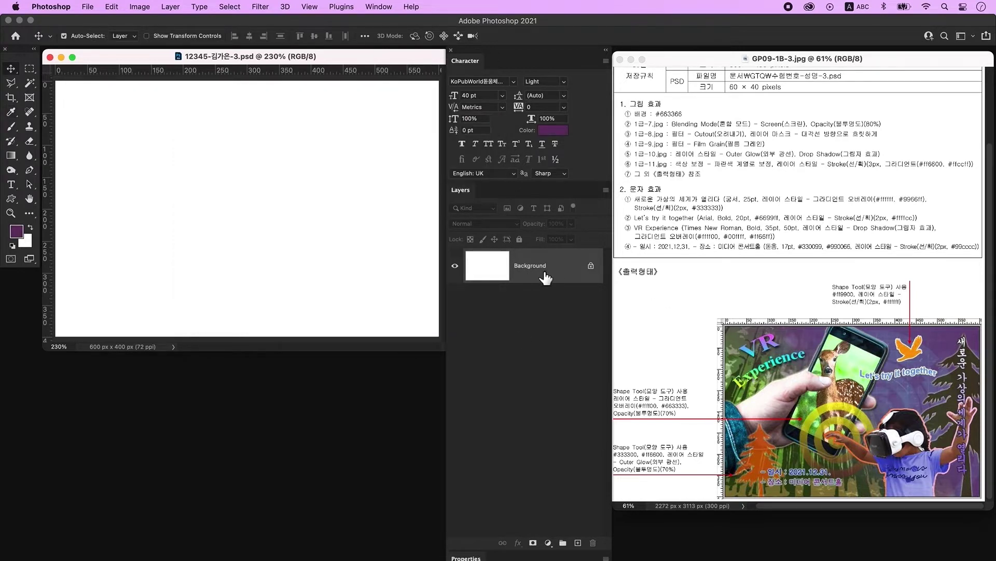
pyautogui.hotkey('alt', 'BackSpace')
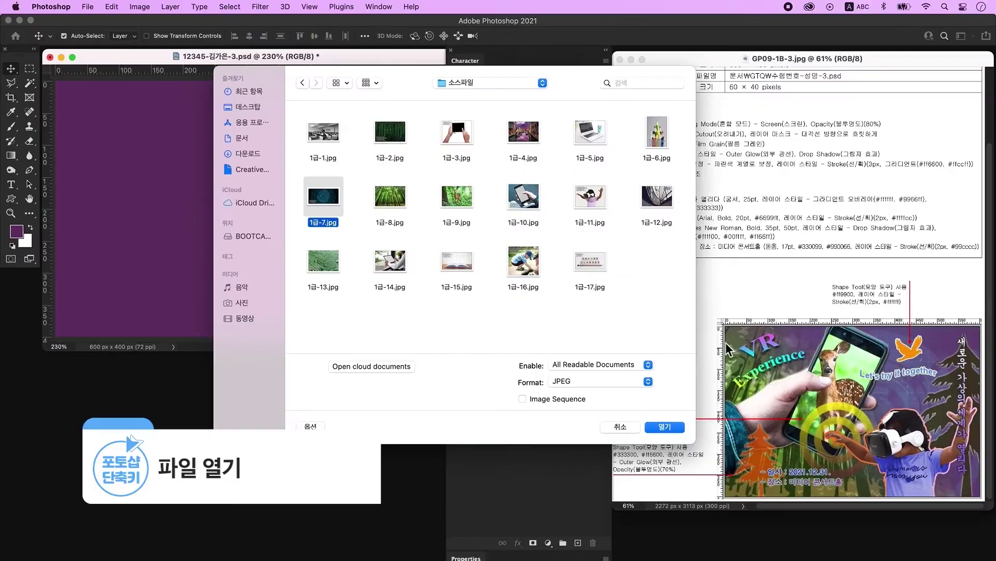
# Place 1급-7.jpg as Layer 1, scale it over the top of the canvas, and blend it in Screen mode.
pyautogui.click(665, 424)
pyautogui.moveTo(182, 78); pyautogui.dragTo(285, 314)
pyautogui.moveTo(259, 369); pyautogui.dragTo(215, 208)
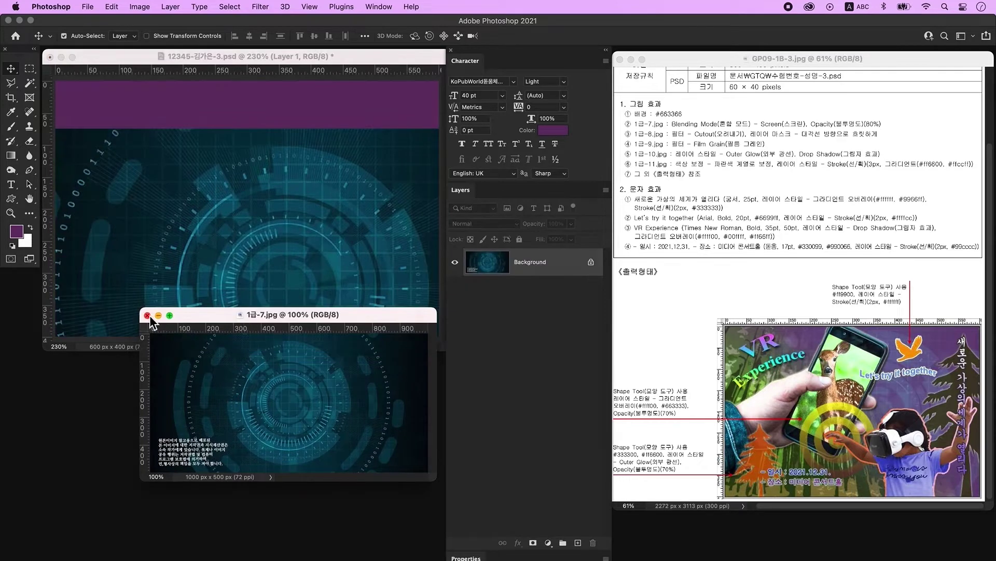
pyautogui.click(147, 315)
pyautogui.hotkey('ctrl', 't')
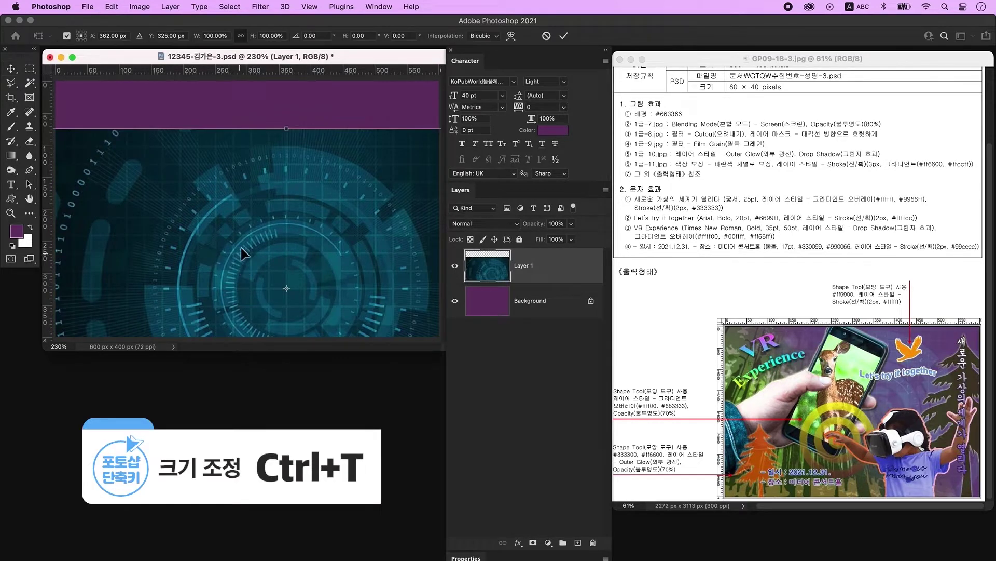
pyautogui.moveTo(295, 129); pyautogui.dragTo(295, 172)
pyautogui.moveTo(295, 251); pyautogui.dragTo(287, 171)
pyautogui.press('Return')
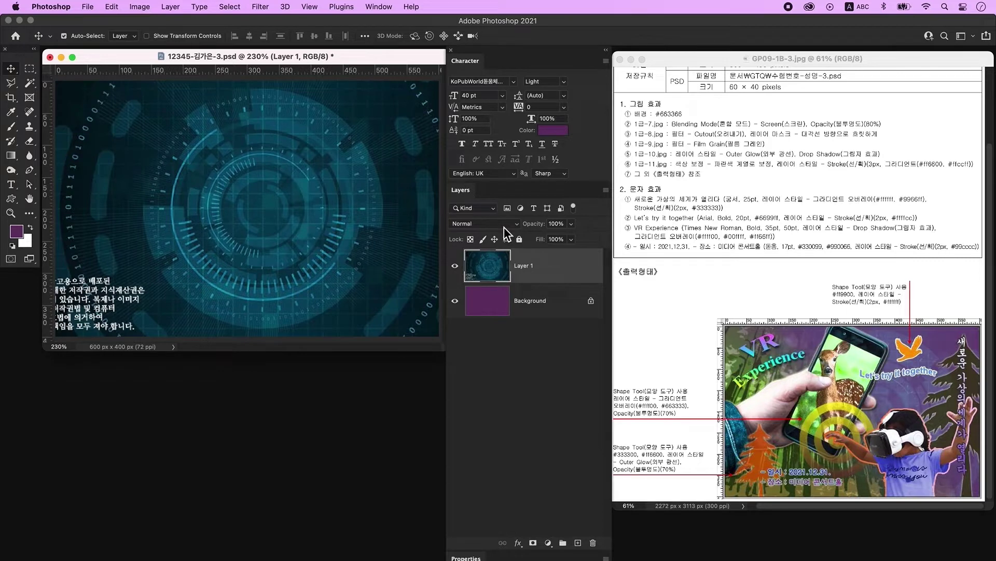
pyautogui.click(504, 226)
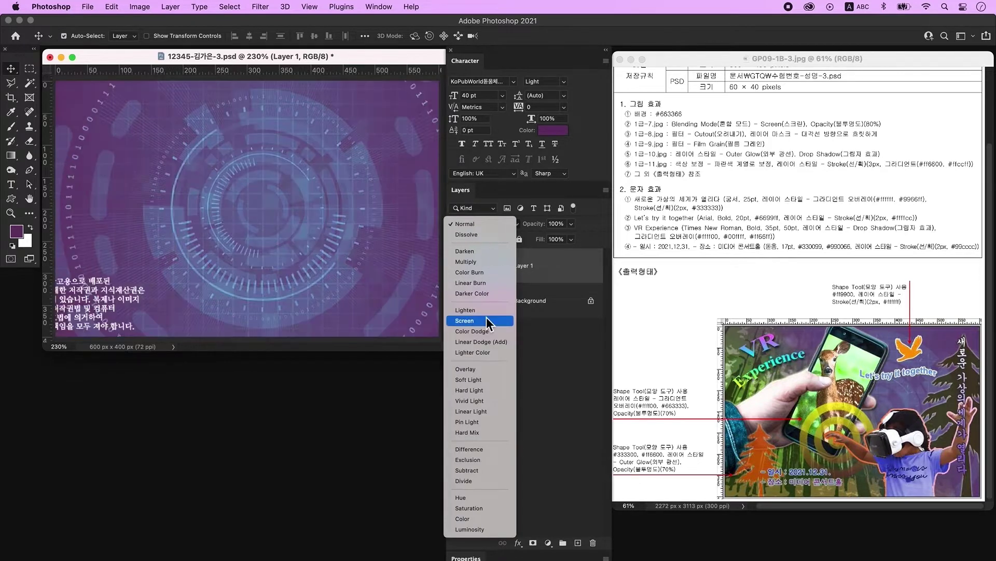
pyautogui.click(487, 317)
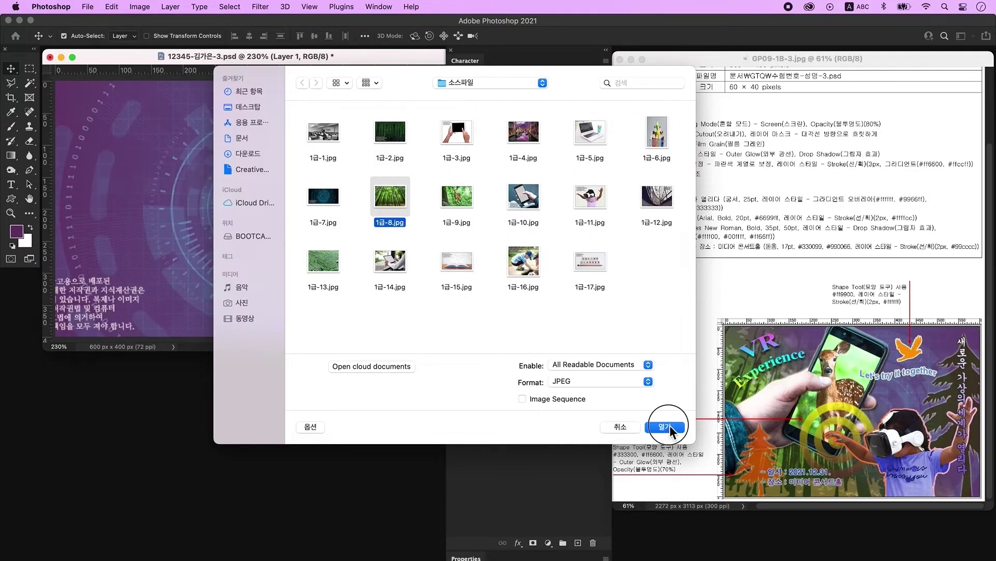
# Bring the bamboo photo 1급-8.jpg in as Layer 2, resized to fill the canvas.
pyautogui.click(669, 427)
pyautogui.click(176, 86)
pyautogui.moveTo(176, 86); pyautogui.dragTo(346, 267)
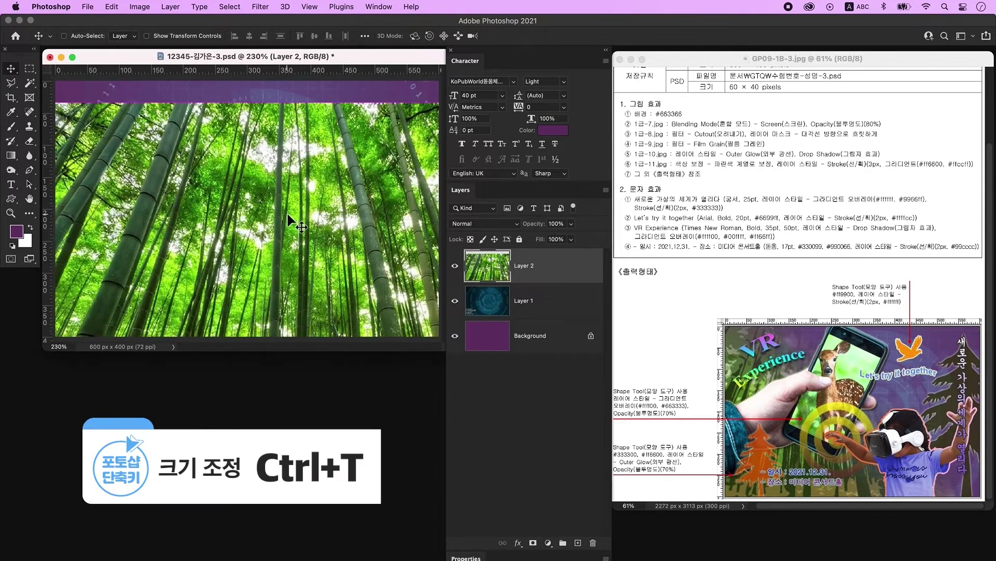
pyautogui.press('super+t')
pyautogui.moveTo(323, 104); pyautogui.dragTo(323, 177)
pyautogui.moveTo(291, 258); pyautogui.dragTo(289, 138)
pyautogui.press('Return')
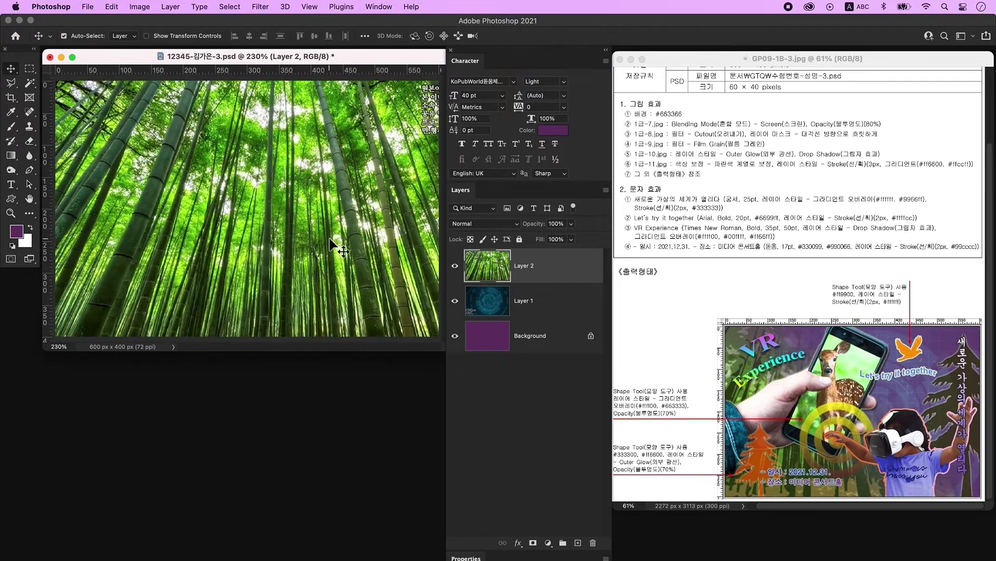
# Apply the Filter Gallery's Cutout filter to the bamboo layer.
pyautogui.click(261, 7)
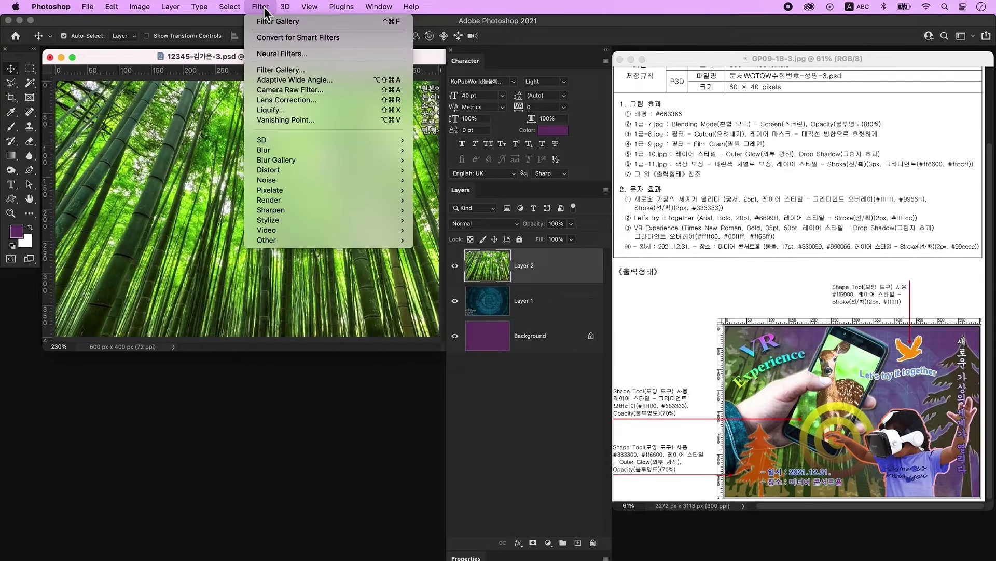
pyautogui.click(282, 68)
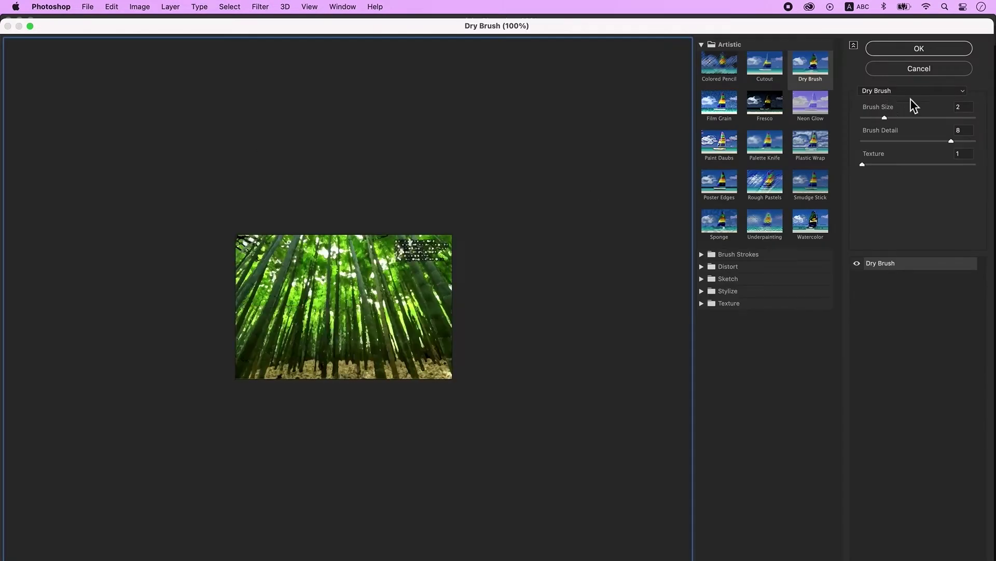
pyautogui.click(909, 92)
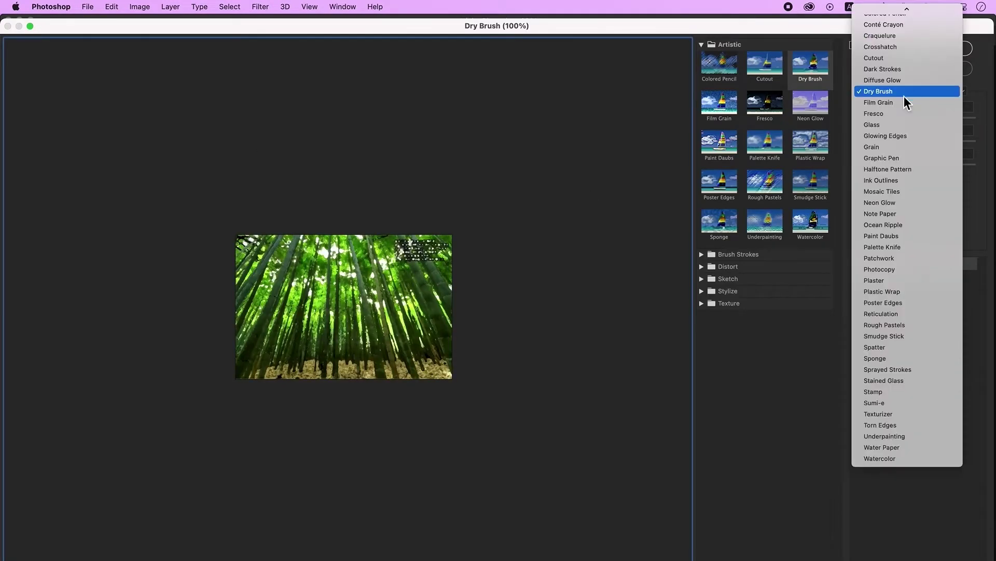
pyautogui.click(911, 61)
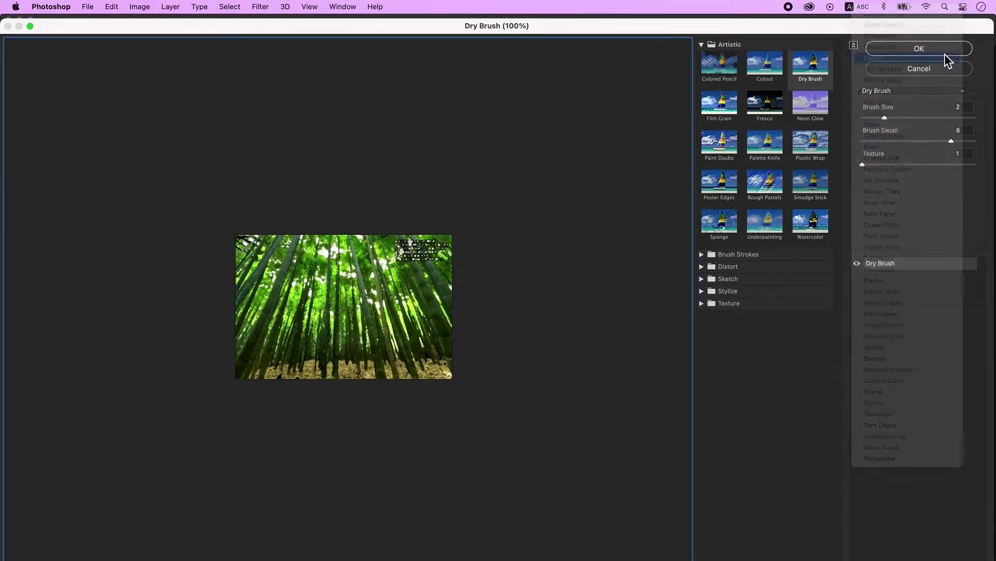
pyautogui.click(945, 53)
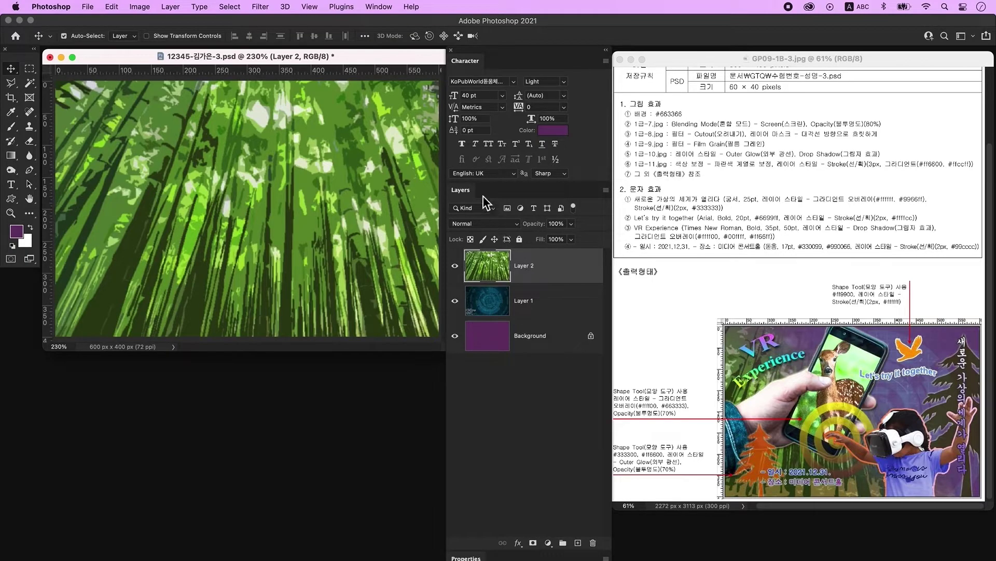
# Mask the bamboo layer with a diagonal Basics foreground-to-background gradient, fading it toward the upper right.
pyautogui.click(533, 543)
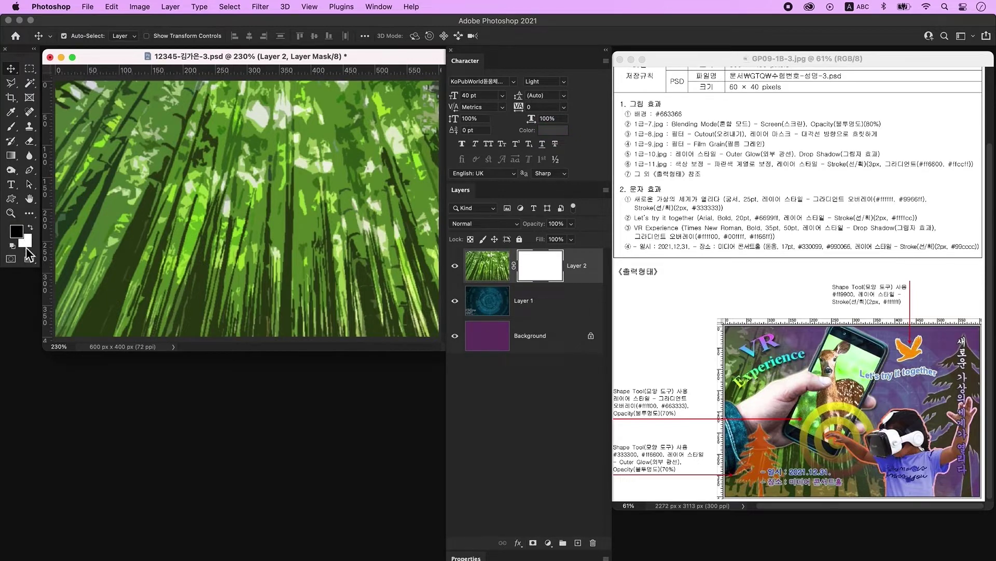
pyautogui.click(11, 156)
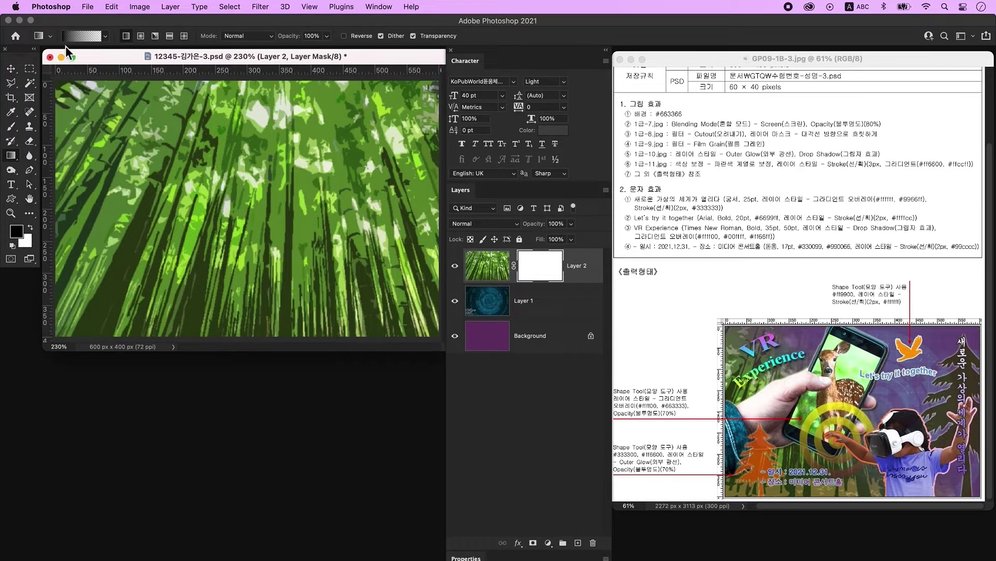
pyautogui.click(81, 36)
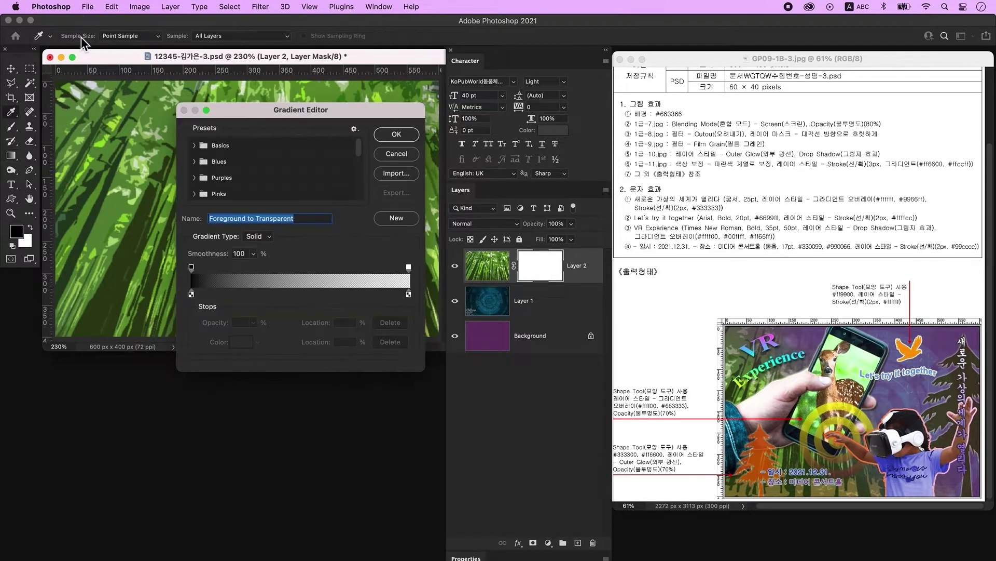
pyautogui.click(201, 153)
pyautogui.click(209, 165)
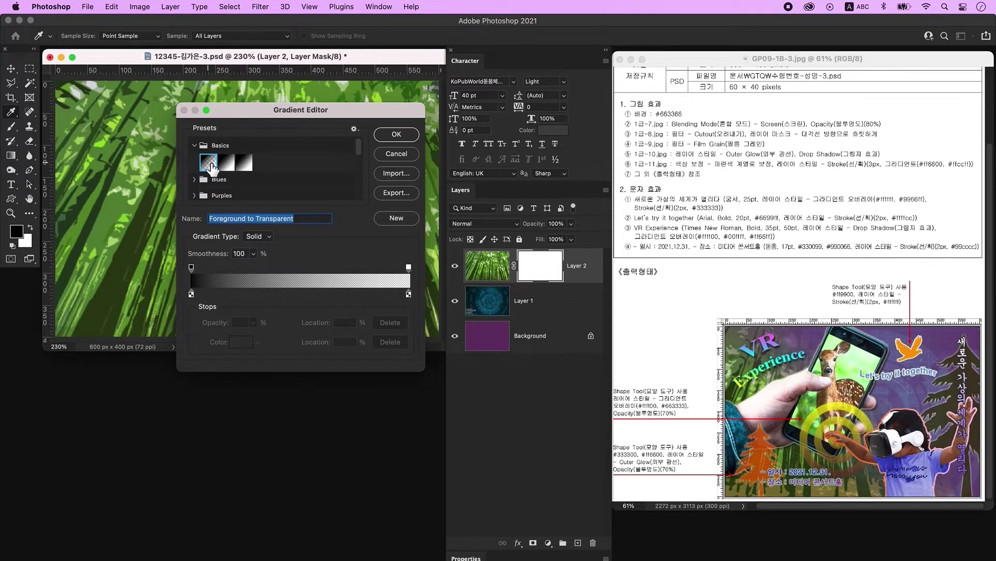
pyautogui.click(397, 134)
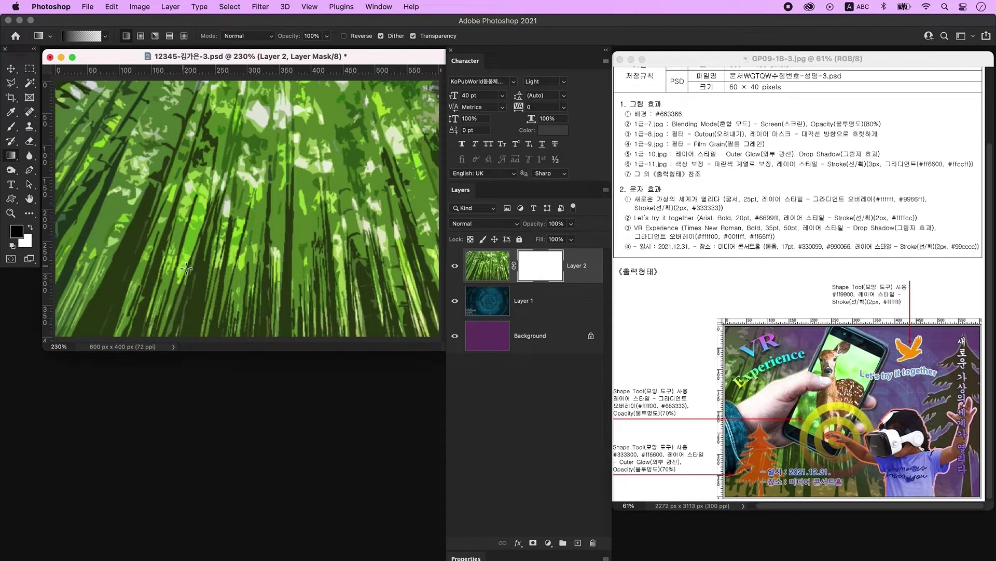
pyautogui.moveTo(425, 91); pyautogui.dragTo(104, 319)
pyautogui.moveTo(417, 123); pyautogui.dragTo(121, 289)
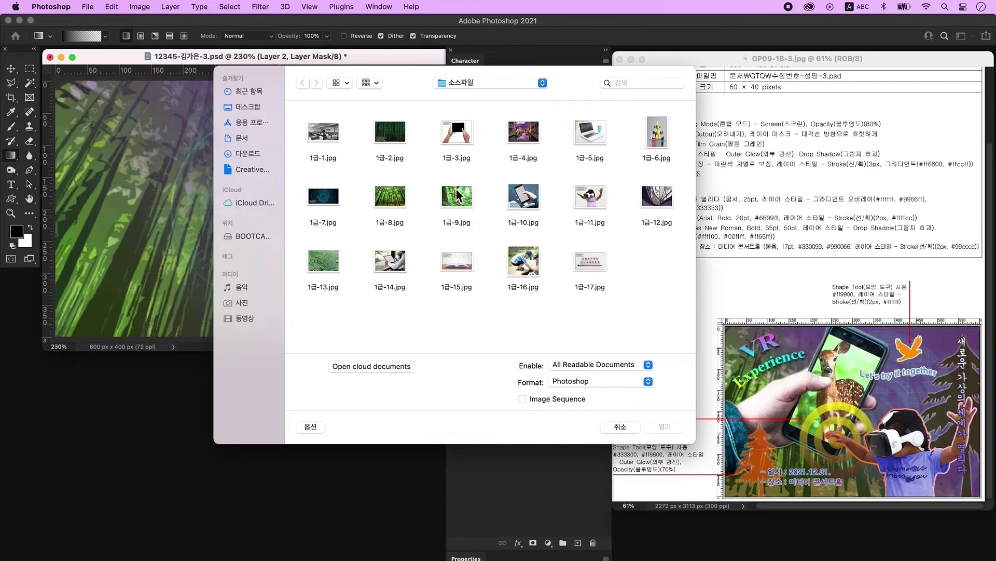
# Open the deer photo 1급-9.jpg and apply Film Grain through the Filter Gallery.
pyautogui.click(458, 194)
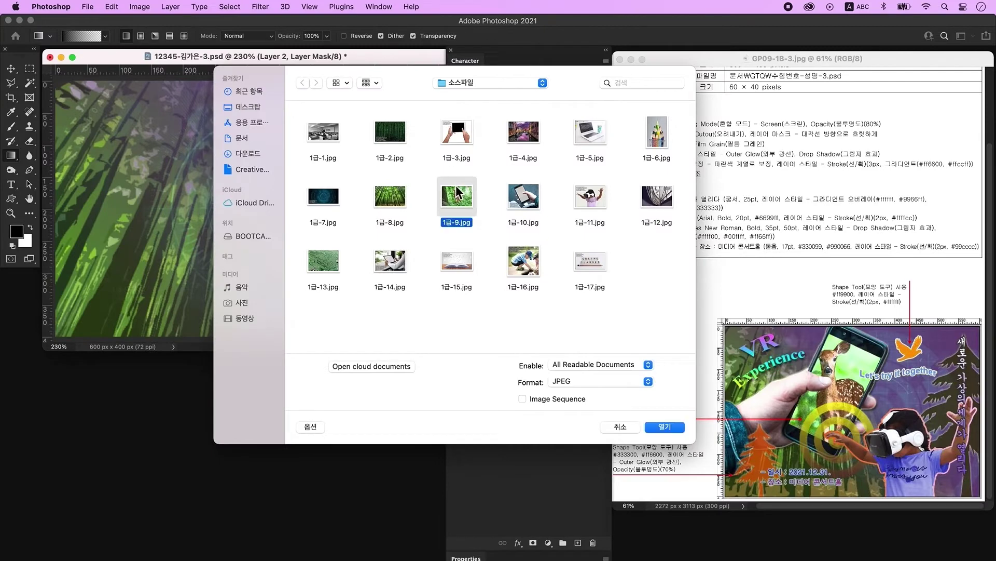
pyautogui.click(675, 427)
pyautogui.click(261, 6)
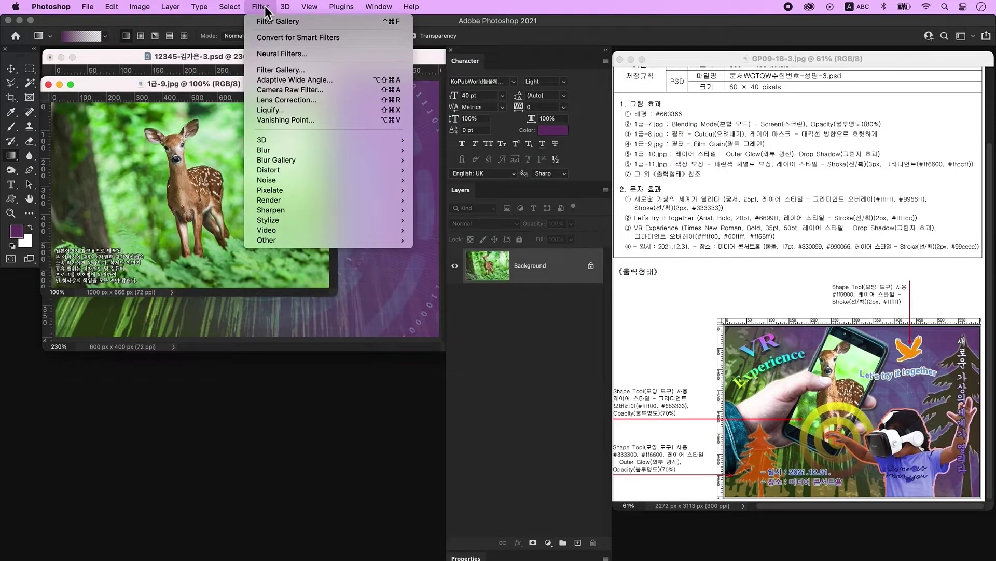
pyautogui.click(307, 70)
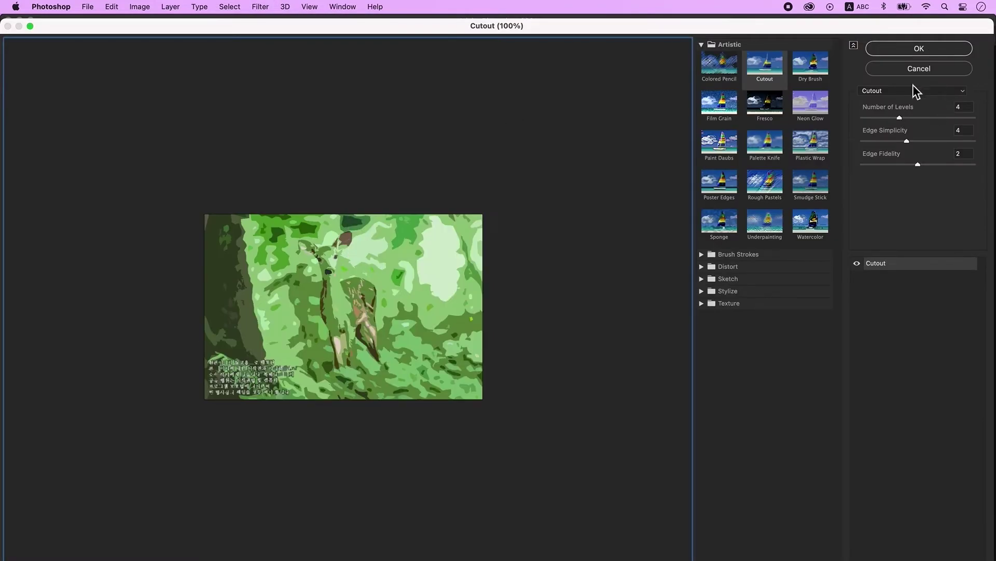
pyautogui.click(898, 92)
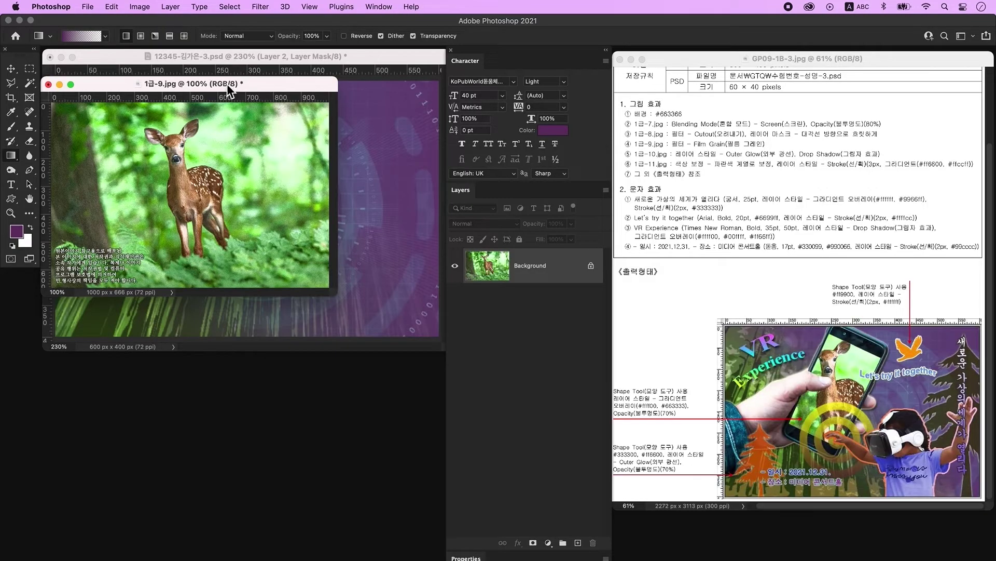
pyautogui.moveTo(213, 84); pyautogui.dragTo(181, 362)
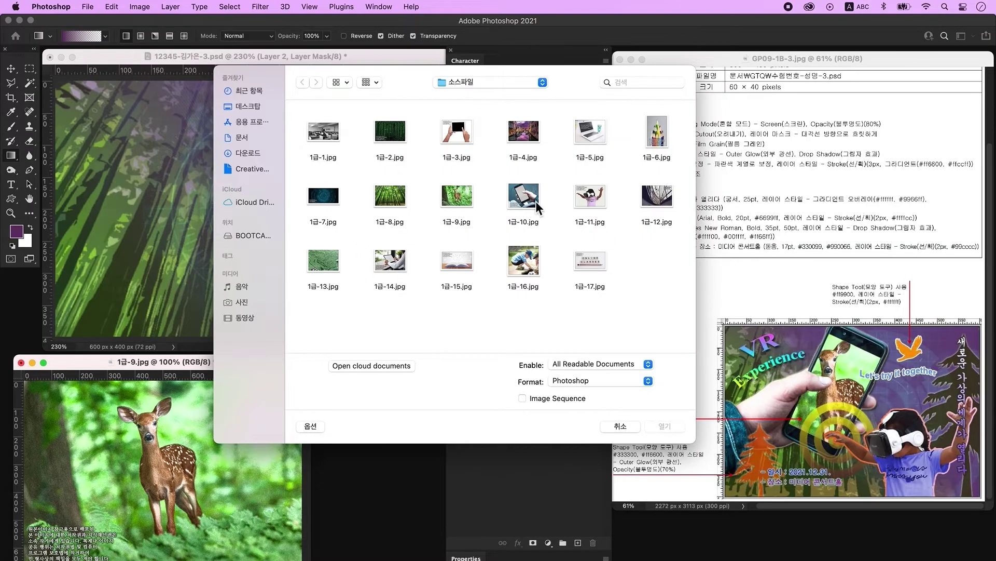
# Open 1급-10.jpg and trace a closed Pen path around the hand, phone and sleeve.
pyautogui.click(536, 206)
pyautogui.click(665, 425)
pyautogui.click(29, 170)
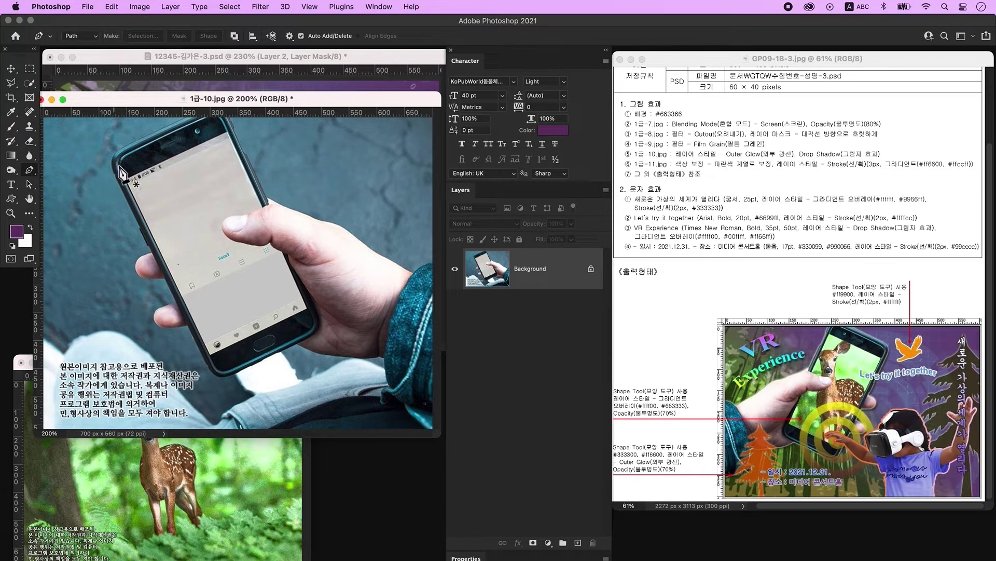
pyautogui.click(129, 155)
pyautogui.click(126, 201)
pyautogui.click(151, 253)
pyautogui.click(167, 279)
pyautogui.click(176, 301)
pyautogui.click(157, 308)
pyautogui.click(160, 327)
pyautogui.click(188, 327)
pyautogui.click(210, 366)
pyautogui.click(234, 375)
pyautogui.click(296, 344)
pyautogui.click(337, 356)
pyautogui.click(351, 357)
pyautogui.click(378, 357)
pyautogui.click(385, 360)
pyautogui.click(383, 388)
pyautogui.click(383, 403)
pyautogui.click(403, 404)
pyautogui.click(419, 422)
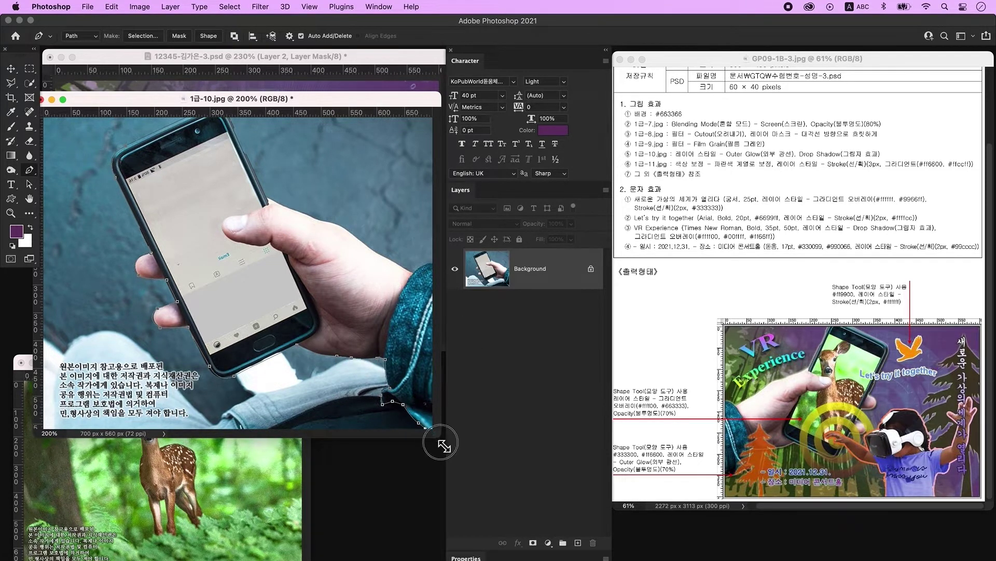
pyautogui.moveTo(441, 440); pyautogui.dragTo(442, 447)
pyautogui.click(435, 265)
pyautogui.click(372, 252)
pyautogui.click(349, 234)
pyautogui.click(319, 223)
pyautogui.click(245, 159)
pyautogui.click(232, 122)
pyautogui.click(190, 121)
pyautogui.click(117, 150)
# Copy the traced hand and phone to a new layer and drag it into the composite.
pyautogui.hotkey('ctrl', 'Return')
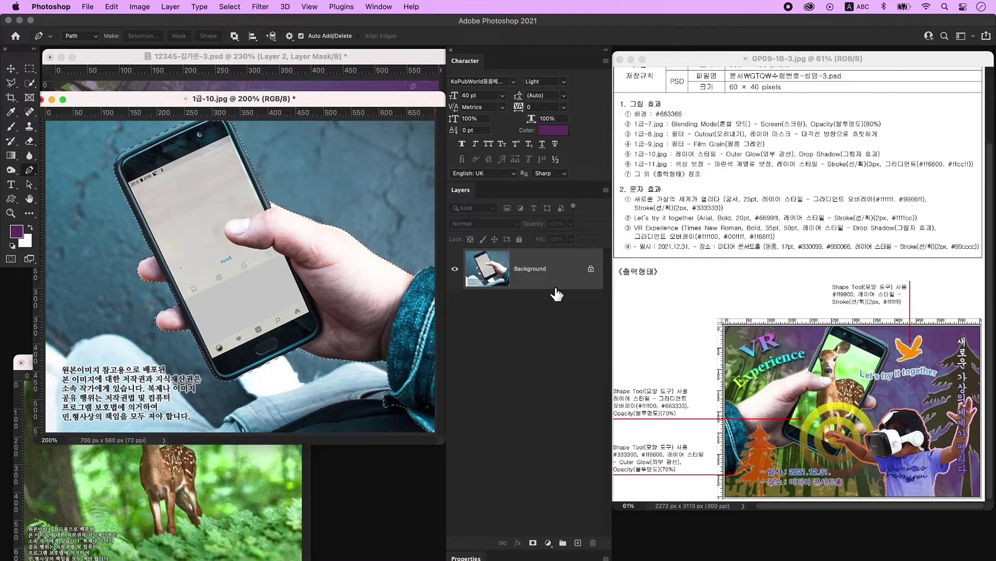
pyautogui.hotkey('ctrl', 'j')
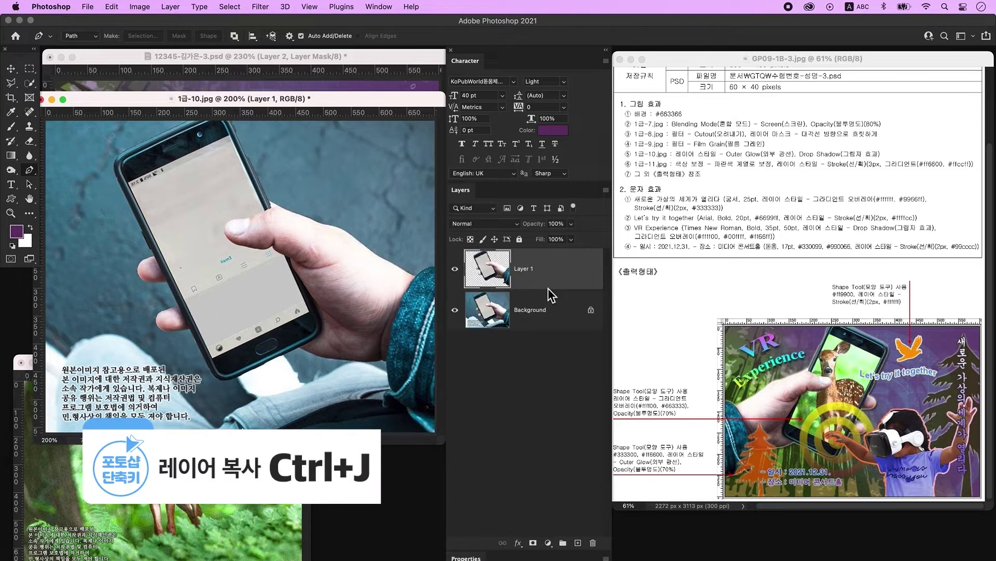
pyautogui.click(455, 310)
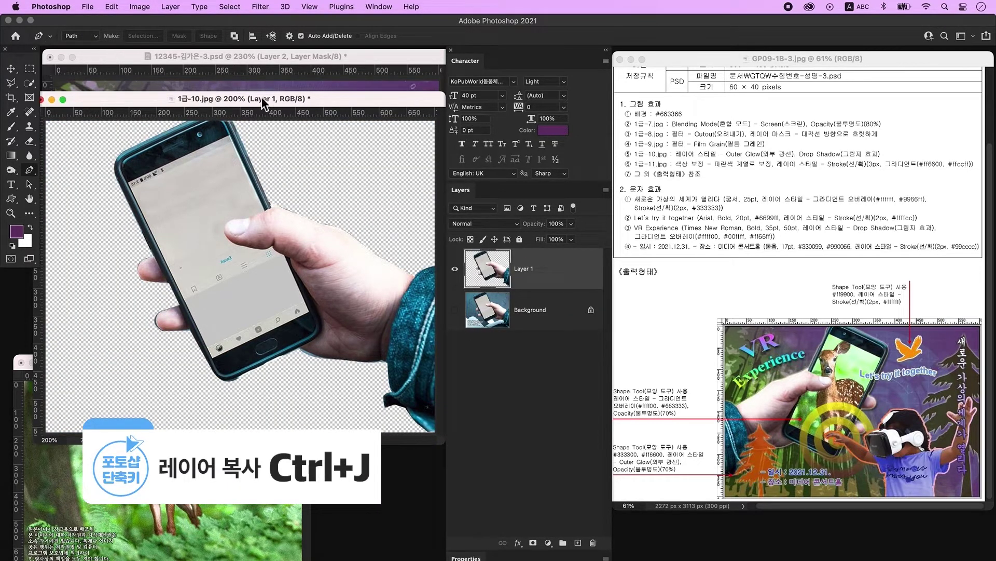
pyautogui.click(11, 68)
pyautogui.moveTo(252, 101); pyautogui.dragTo(300, 315)
pyautogui.moveTo(273, 372); pyautogui.dragTo(220, 179)
pyautogui.click(75, 300)
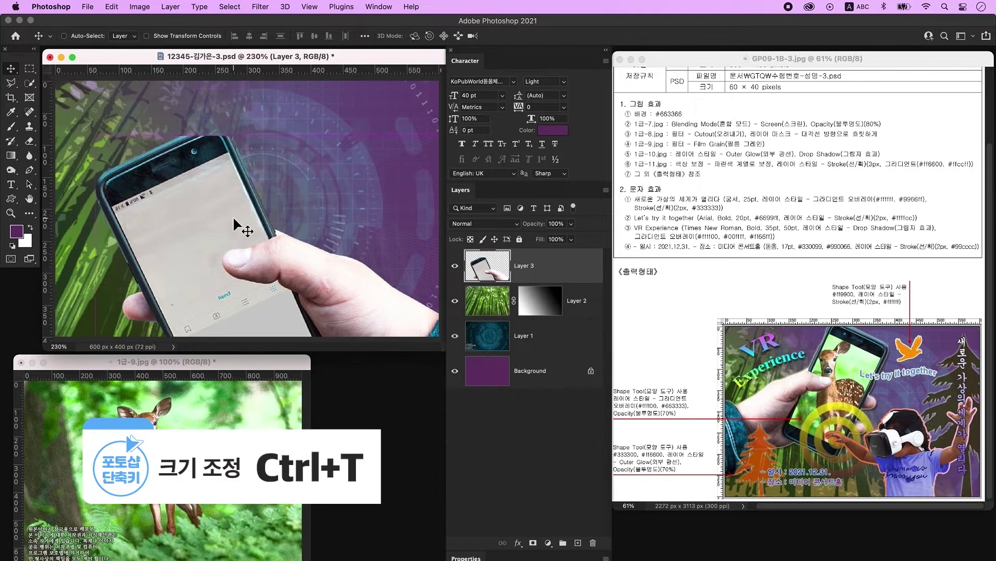
# Shrink the hand-and-phone Layer 3 to about 70.93%, move it up-left, and flip it horizontally.
pyautogui.hotkey('ctrl', 't')
pyautogui.moveTo(301, 137); pyautogui.dragTo(332, 270)
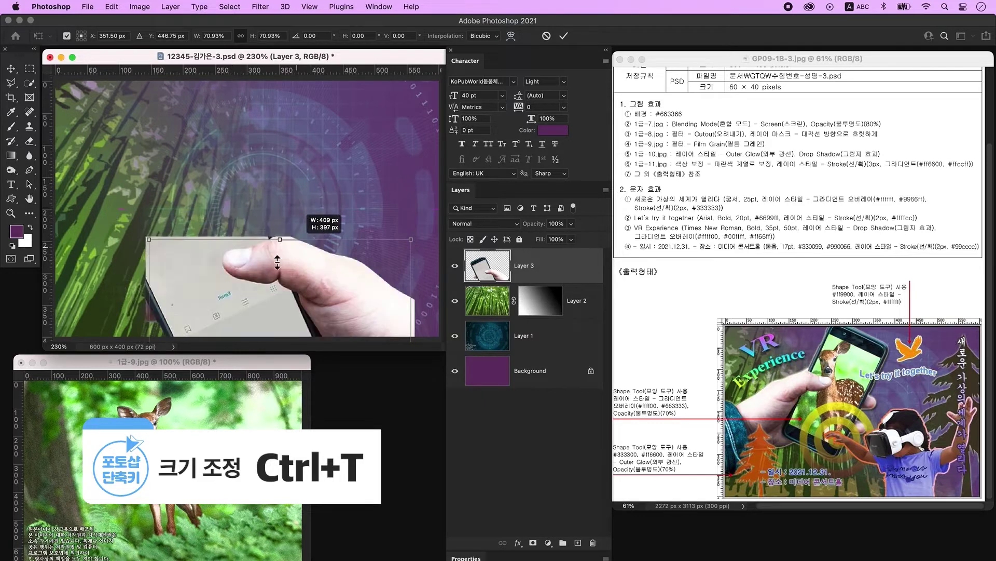
pyautogui.moveTo(219, 280); pyautogui.dragTo(148, 141)
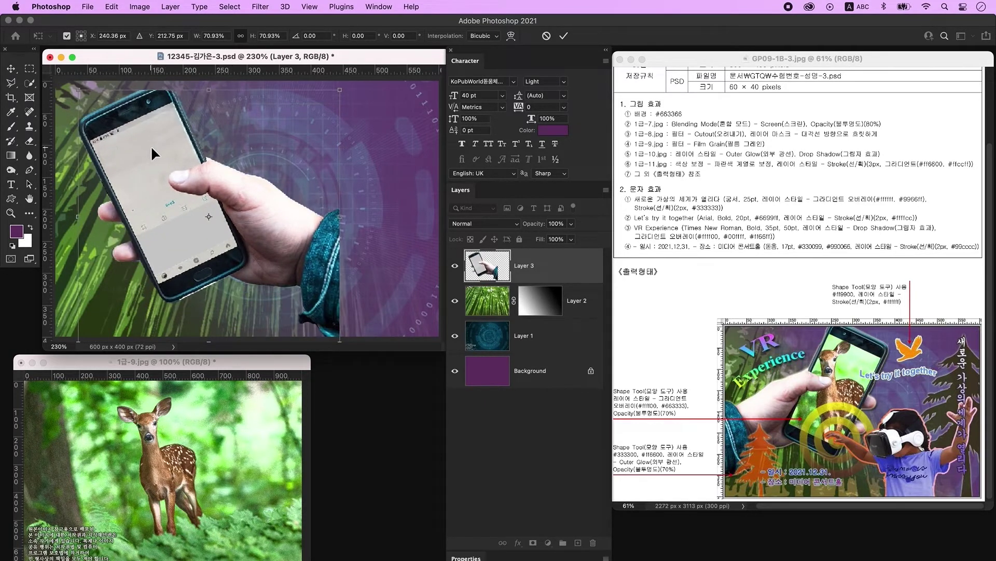
pyautogui.rightClick(150, 145)
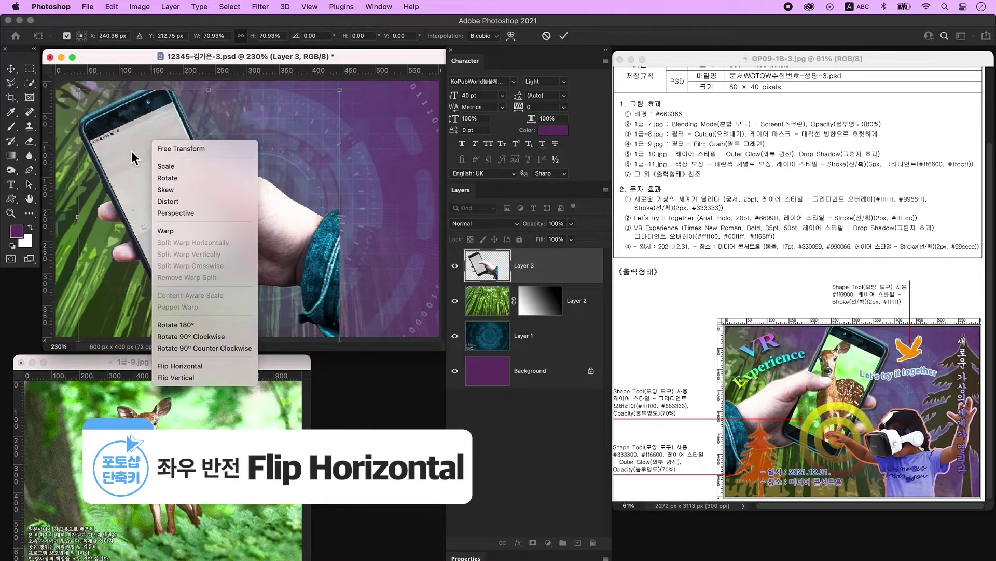
pyautogui.click(189, 369)
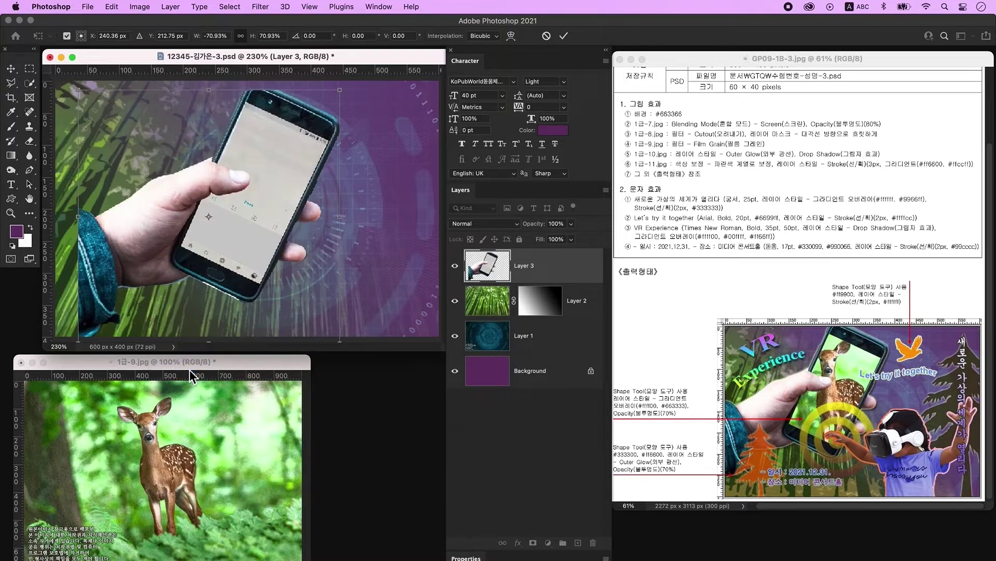
pyautogui.press('Return')
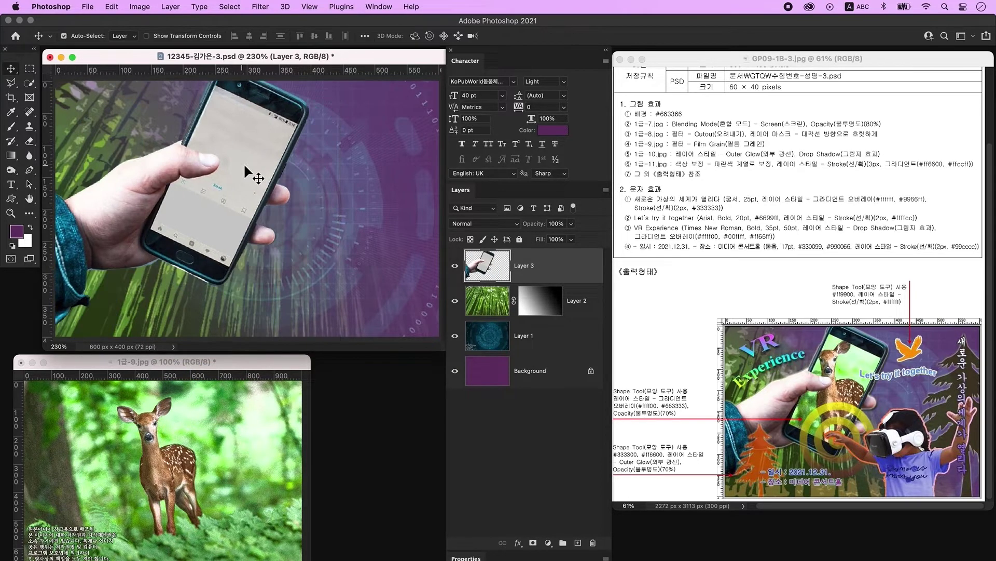
# Turn on Outer Glow and a 70% Multiply Drop Shadow for Layer 3 in Layer Style.
pyautogui.doubleClick(569, 270)
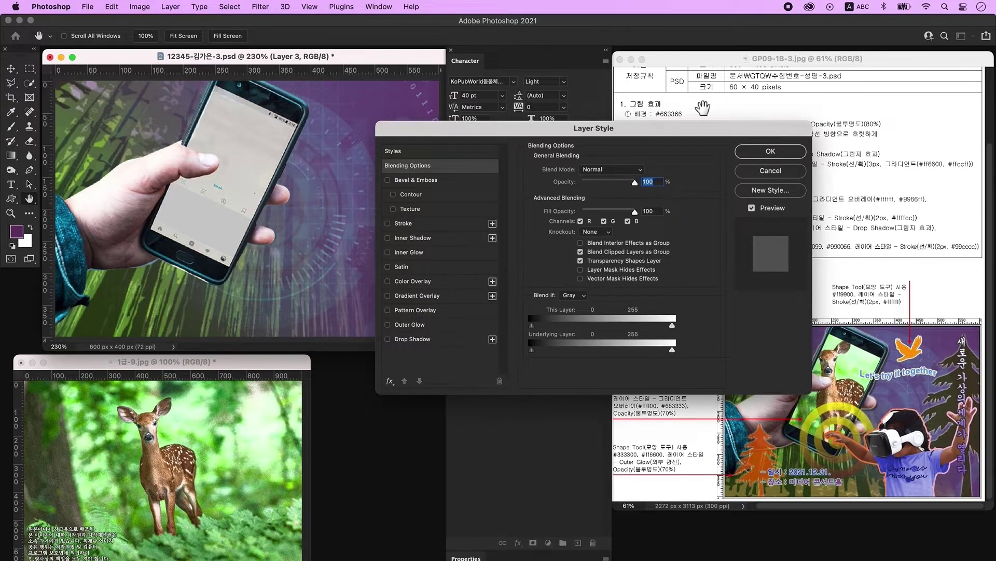
pyautogui.moveTo(569, 124); pyautogui.dragTo(406, 112)
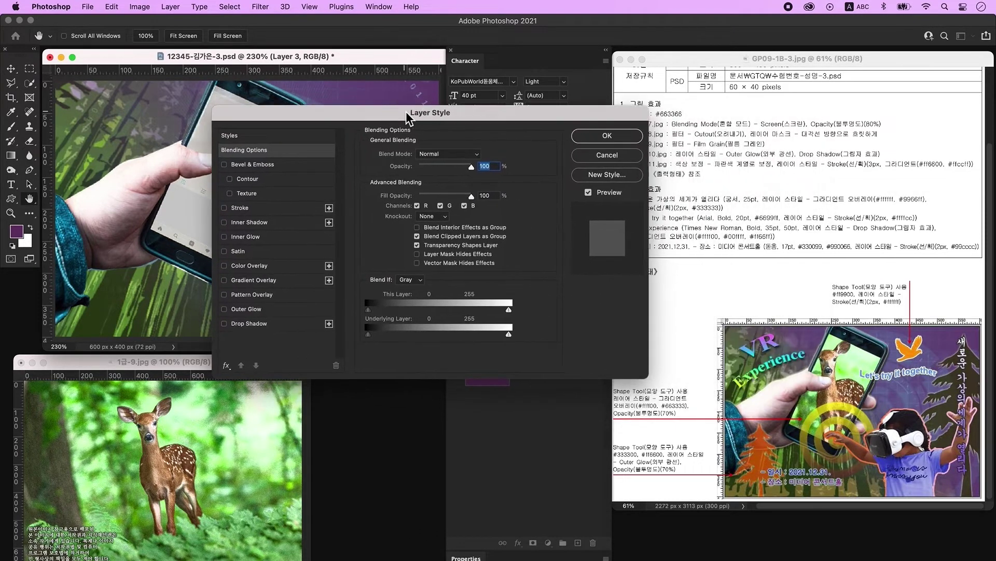
pyautogui.click(263, 310)
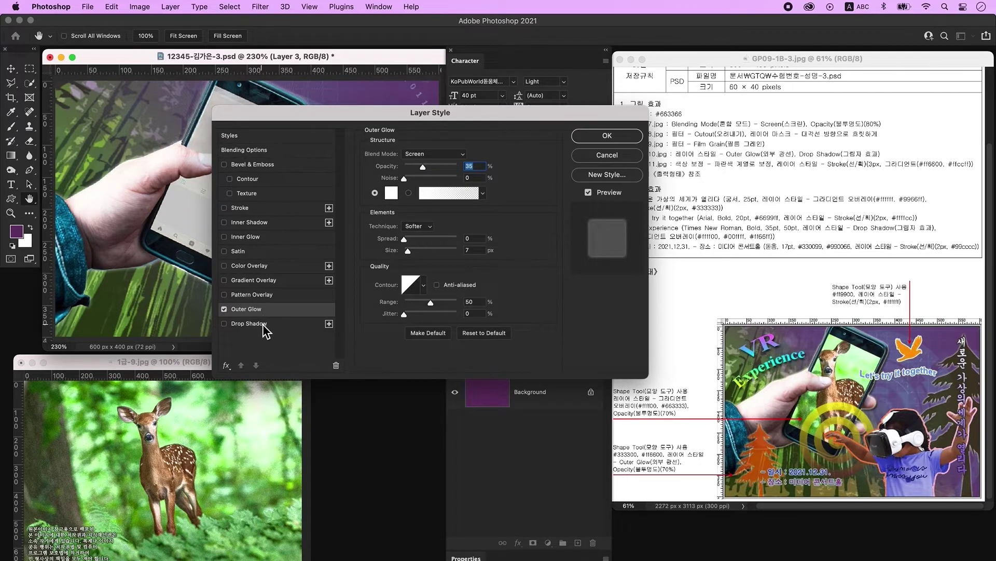
pyautogui.click(266, 324)
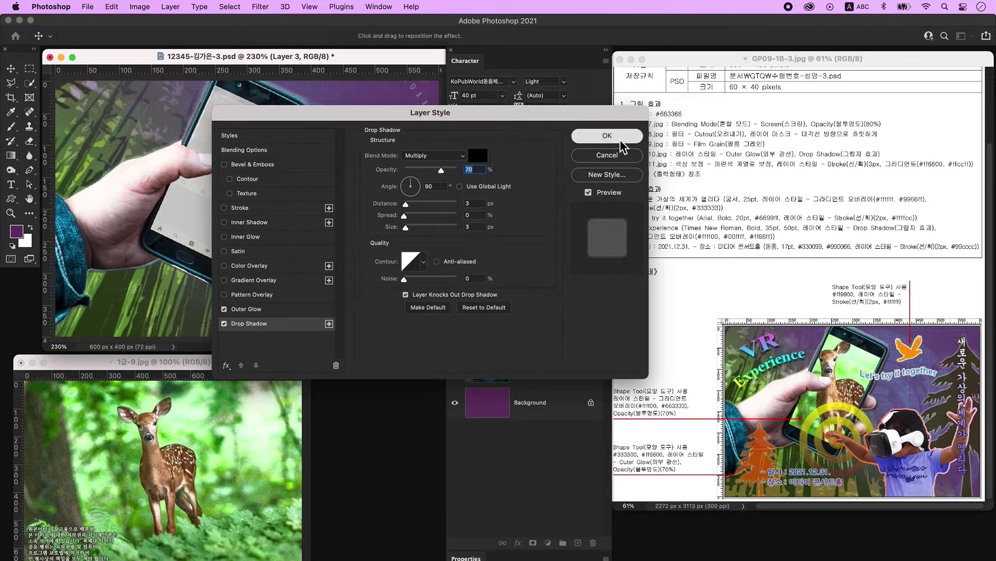
pyautogui.click(619, 137)
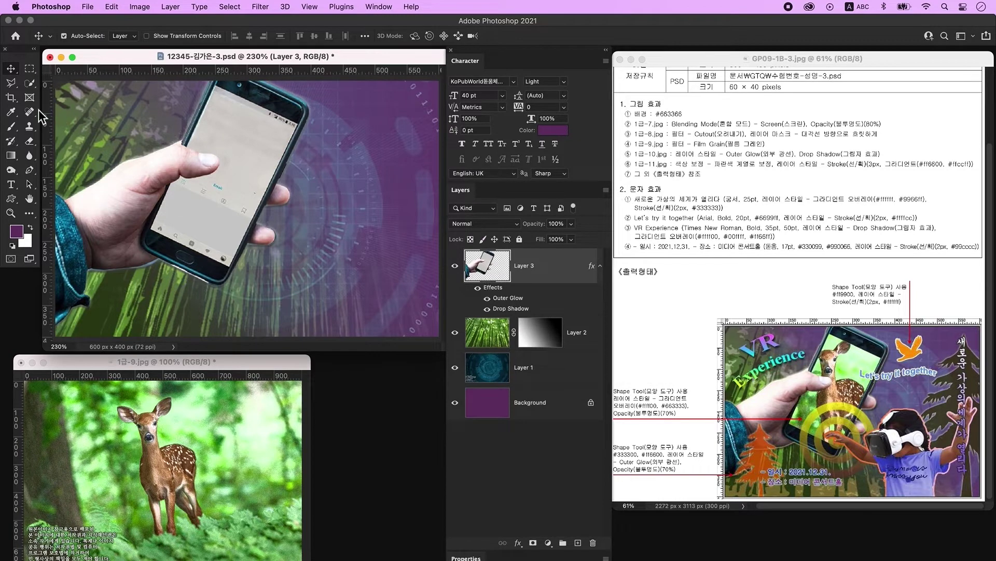
# Copy the phone's screen area to a new Layer 4 and delete its copied effects.
pyautogui.click(30, 83)
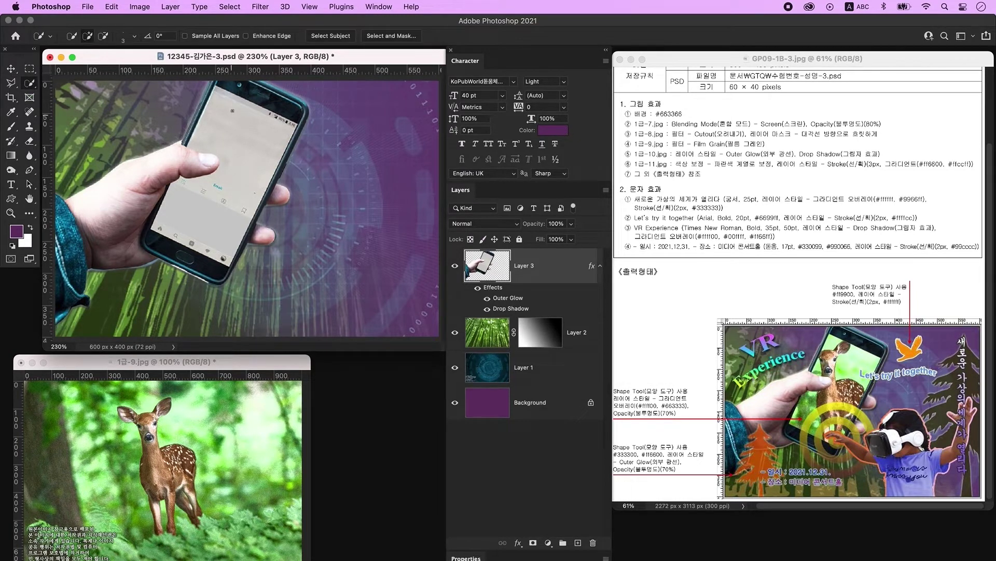
pyautogui.moveTo(220, 114); pyautogui.dragTo(256, 153)
pyautogui.hotkey('ctrl', 'j')
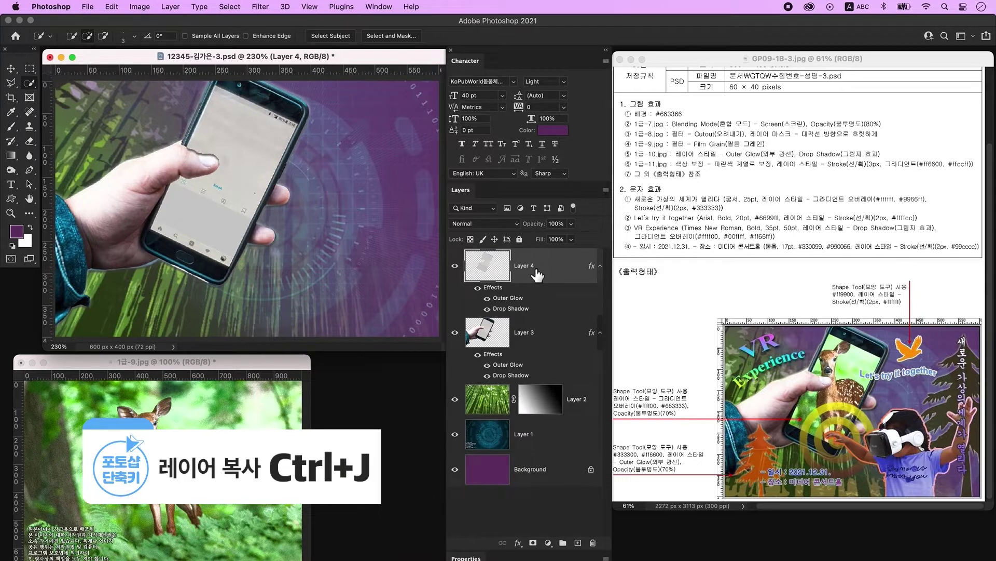
pyautogui.click(455, 333)
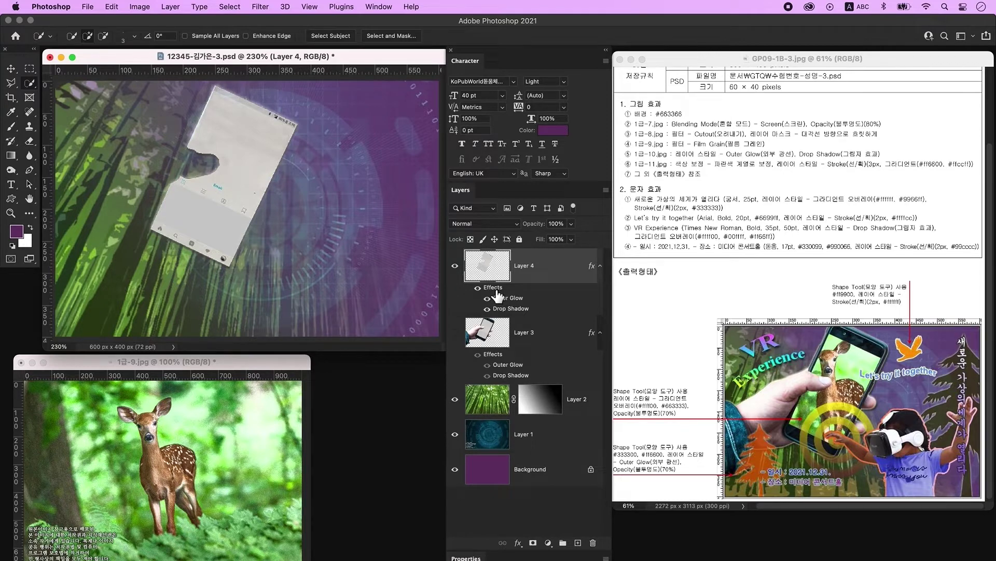
pyautogui.moveTo(497, 294); pyautogui.dragTo(593, 543)
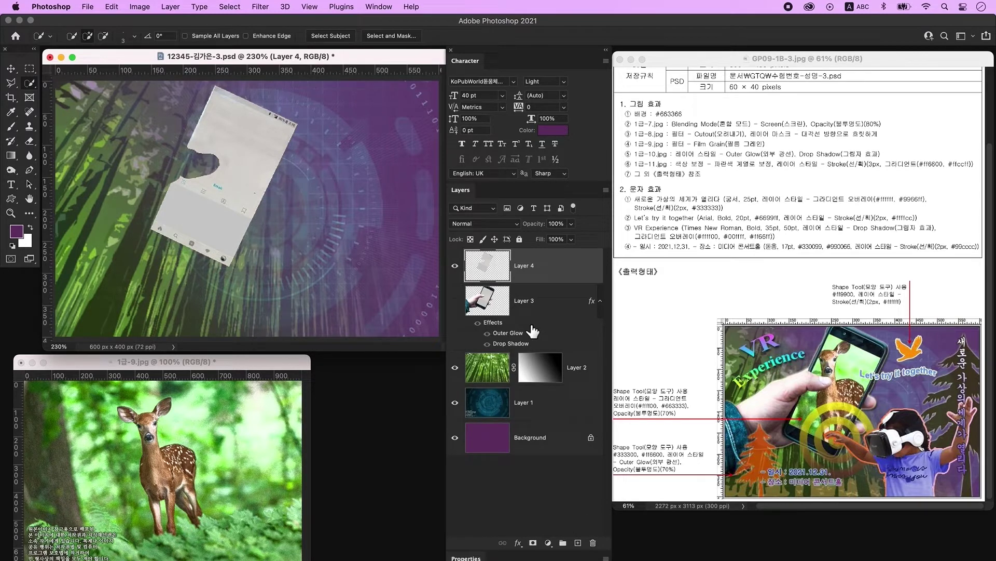
pyautogui.click(455, 300)
# Drag the deer photo 1급-9.jpg into the composite as Layer 5.
pyautogui.click(177, 457)
pyautogui.press('v')
pyautogui.moveTo(162, 465); pyautogui.dragTo(245, 138)
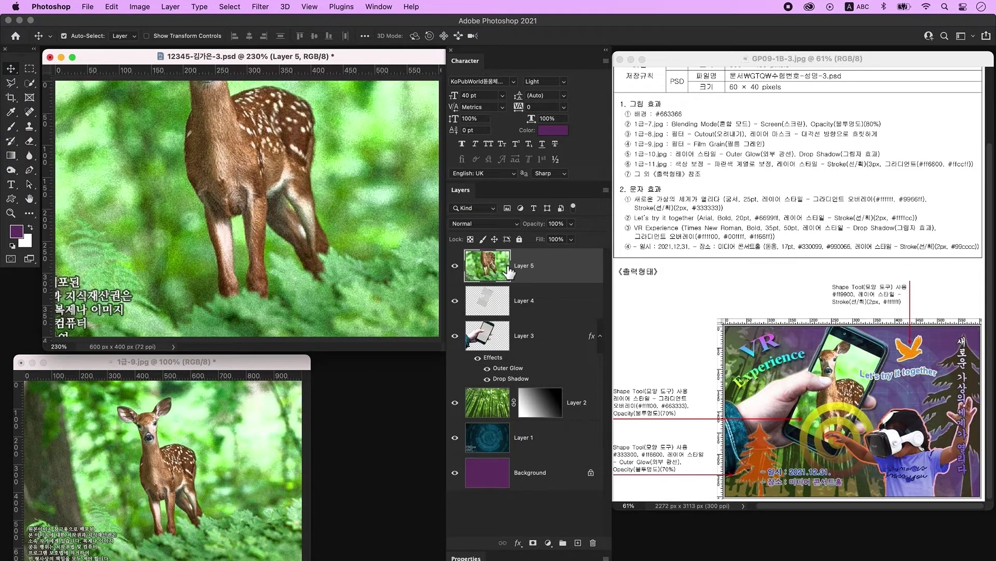
# Clip deer Layer 5 to phone-screen Layer 4 and shift it down so the head shows.
pyautogui.click(524, 298)
pyautogui.click(539, 280)
pyautogui.keyDown('alt'); pyautogui.click(541, 284); pyautogui.keyUp('alt')
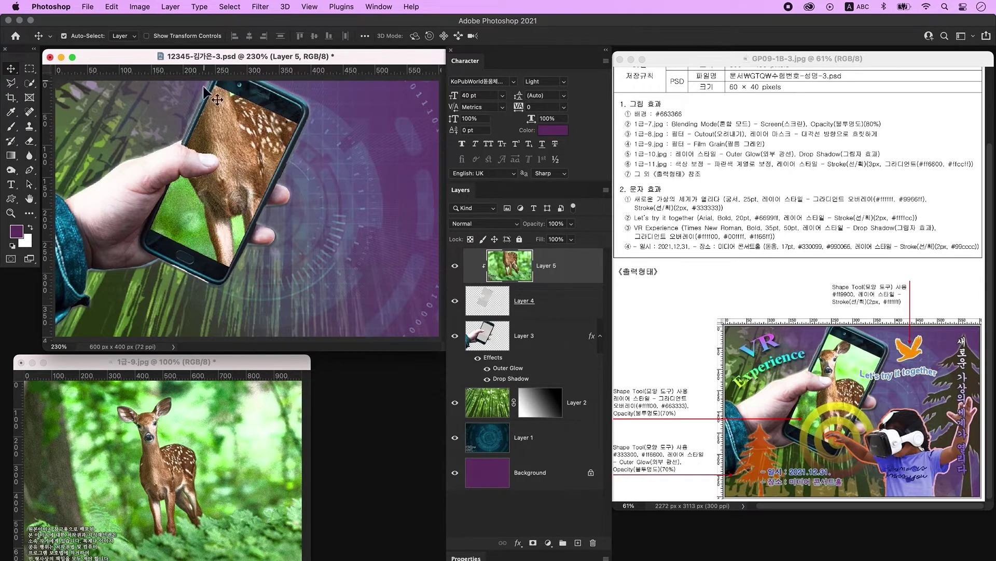
pyautogui.hotkey('ctrl', 't')
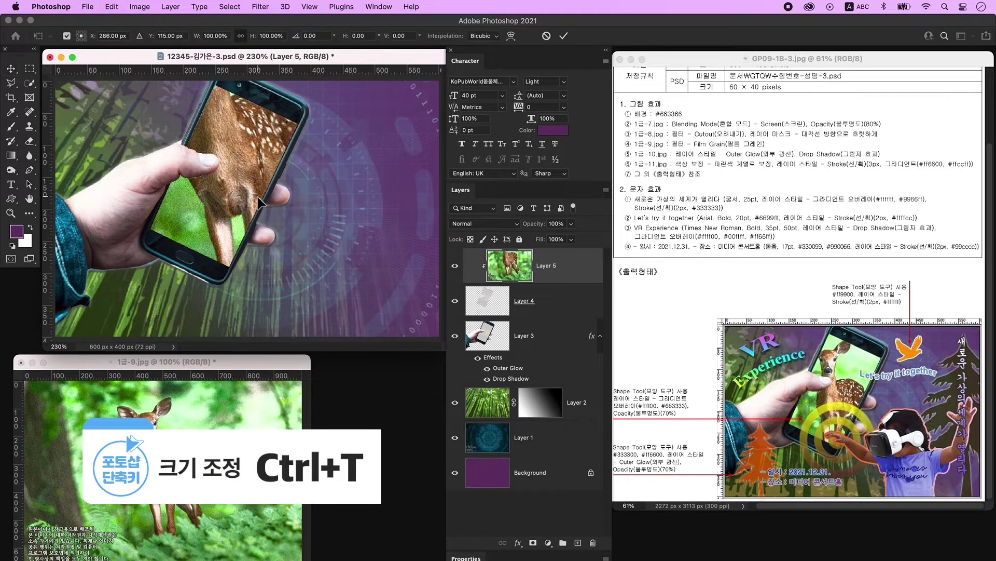
pyautogui.moveTo(232, 147); pyautogui.dragTo(235, 173)
pyautogui.moveTo(233, 117); pyautogui.dragTo(228, 191)
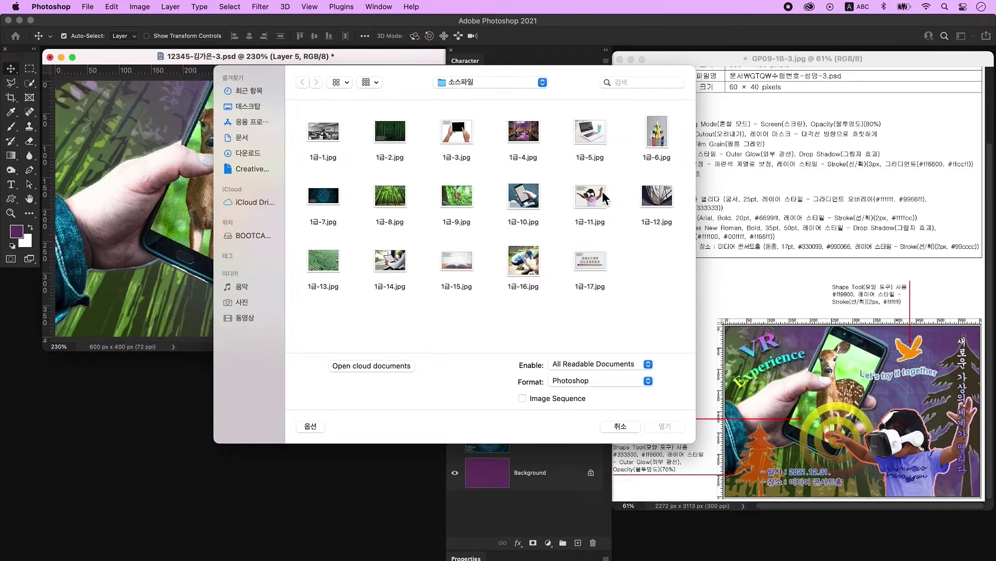
# Open 1급-11.jpg and convert its locked background into Layer 0.
pyautogui.click(607, 198)
pyautogui.click(664, 426)
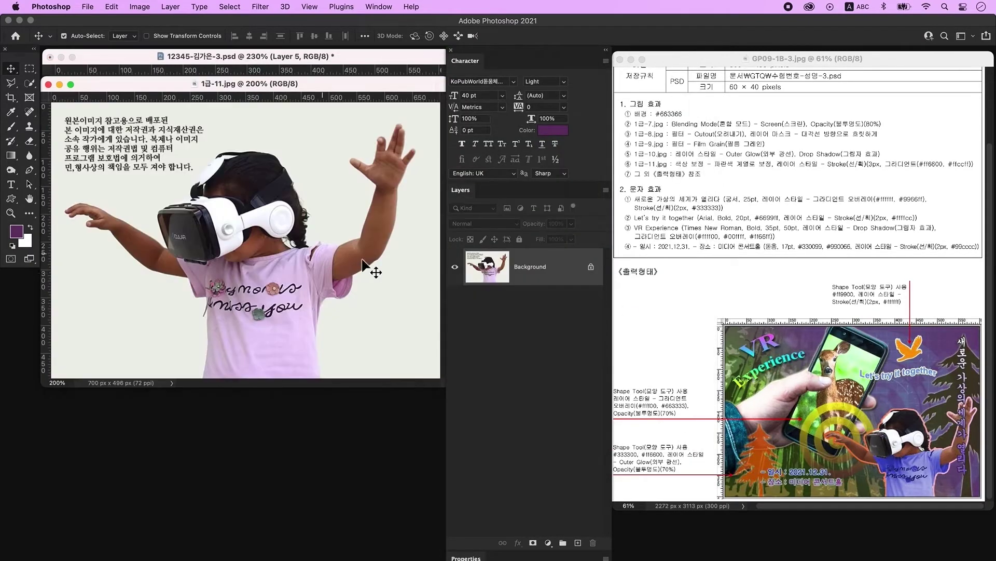
pyautogui.doubleClick(568, 271)
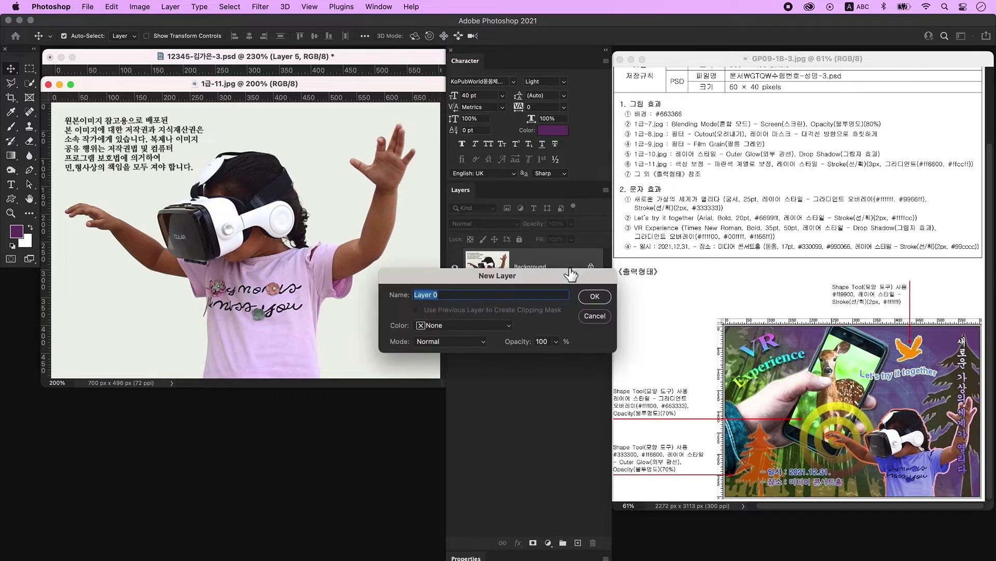
pyautogui.click(594, 296)
# Delete the light background around the girl with Quick Selection, keeping her hair intact.
pyautogui.click(29, 83)
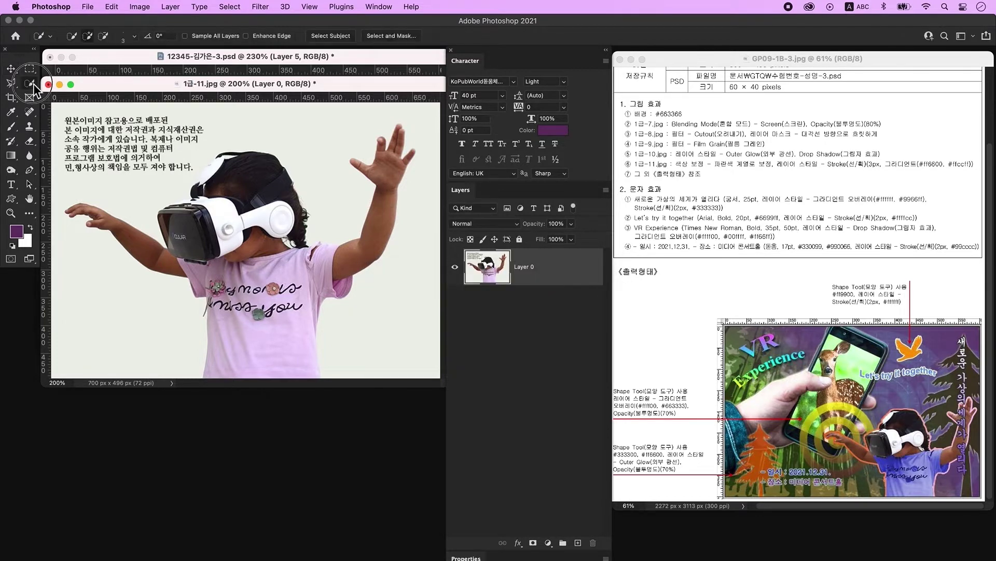
pyautogui.click(83, 93)
pyautogui.moveTo(314, 131)
pyautogui.mouseDown()
pyautogui.moveTo(168, 120)
pyautogui.moveTo(127, 141)
pyautogui.moveTo(111, 176)
pyautogui.mouseUp()
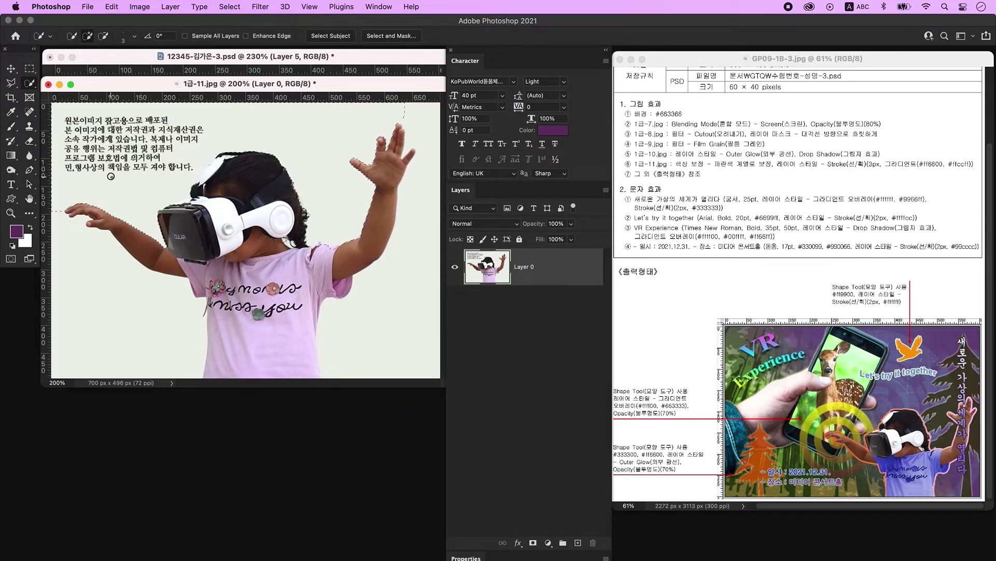
pyautogui.press('alt')
pyautogui.press('alt')
pyautogui.moveTo(207, 174); pyautogui.dragTo(217, 162)
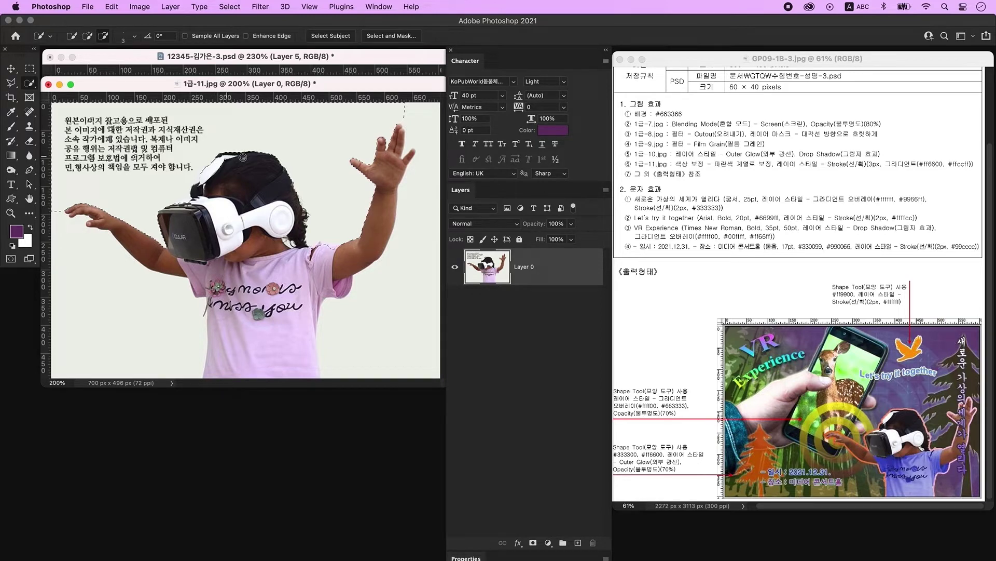
pyautogui.press('Delete')
pyautogui.press('super+d')
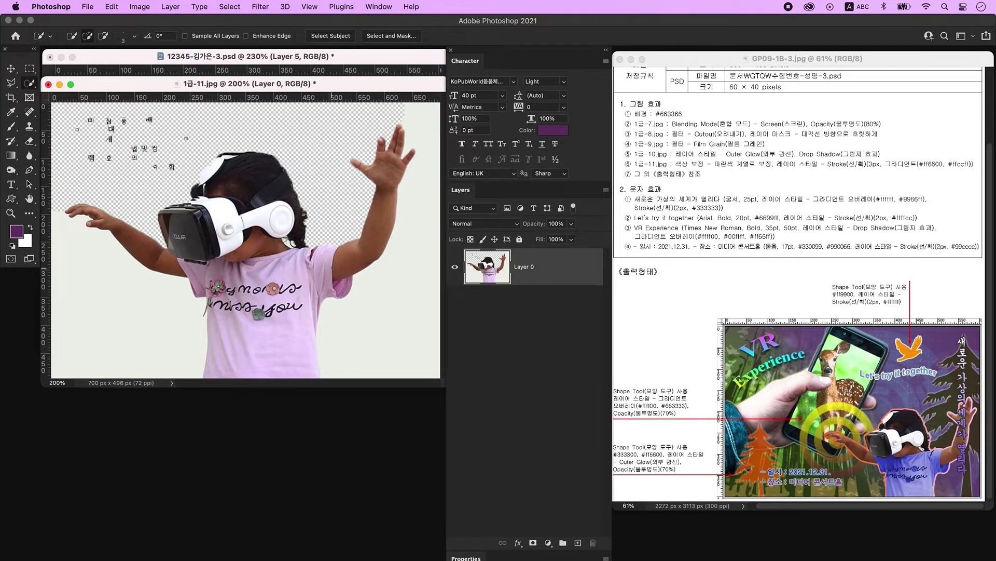
pyautogui.click(116, 333)
pyautogui.press('Delete')
pyautogui.press('Delete')
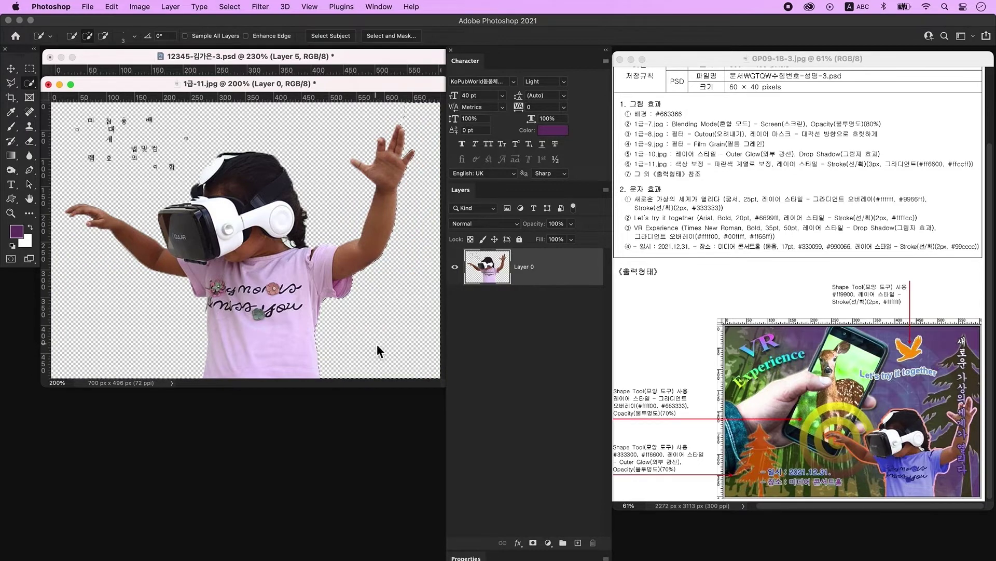
pyautogui.press('super+d')
# Drag the cut-out girl into the composite as Layer 6.
pyautogui.press('v')
pyautogui.moveTo(295, 84); pyautogui.dragTo(278, 307)
pyautogui.moveTo(224, 421); pyautogui.dragTo(324, 181)
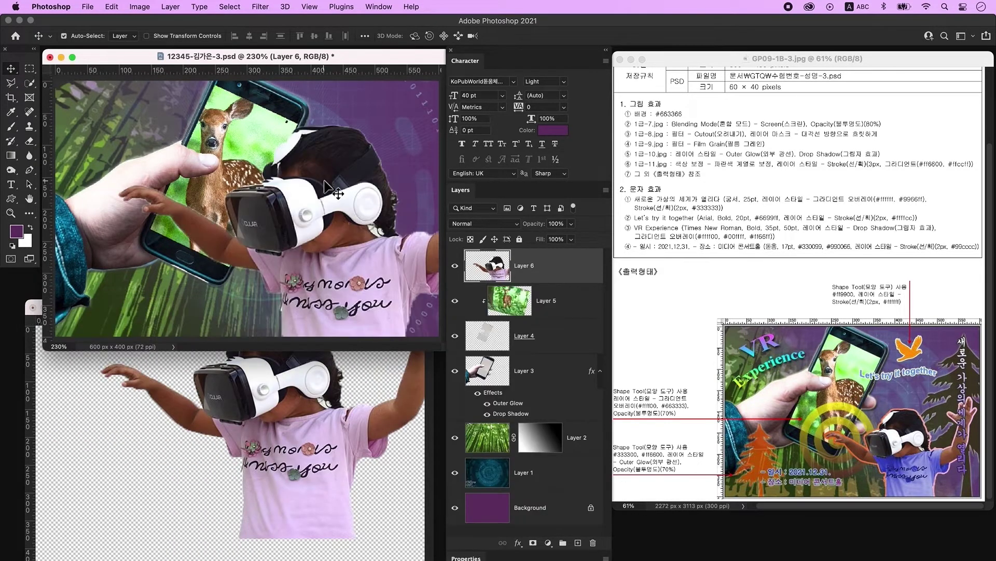
# Close the source photo, scale the girl to about 60% right of the phone, and select her pink shirt.
pyautogui.click(32, 308)
pyautogui.press('super+w')
pyautogui.press('super+t')
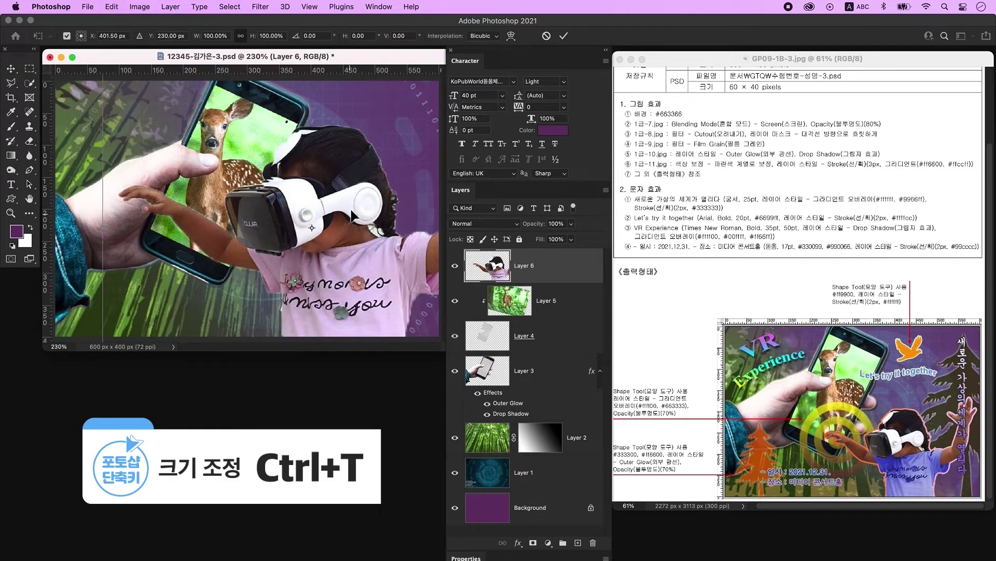
pyautogui.moveTo(102, 147); pyautogui.dragTo(283, 150)
pyautogui.moveTo(389, 266); pyautogui.dragTo(298, 281)
pyautogui.press('Return')
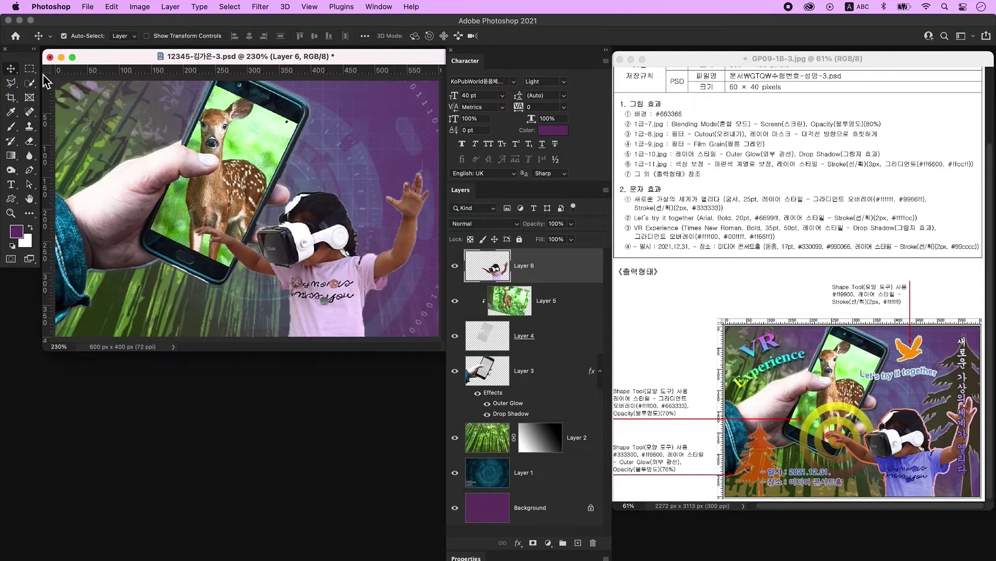
pyautogui.click(29, 83)
pyautogui.moveTo(289, 273)
pyautogui.mouseDown()
pyautogui.moveTo(317, 338)
pyautogui.moveTo(311, 282)
pyautogui.mouseUp()
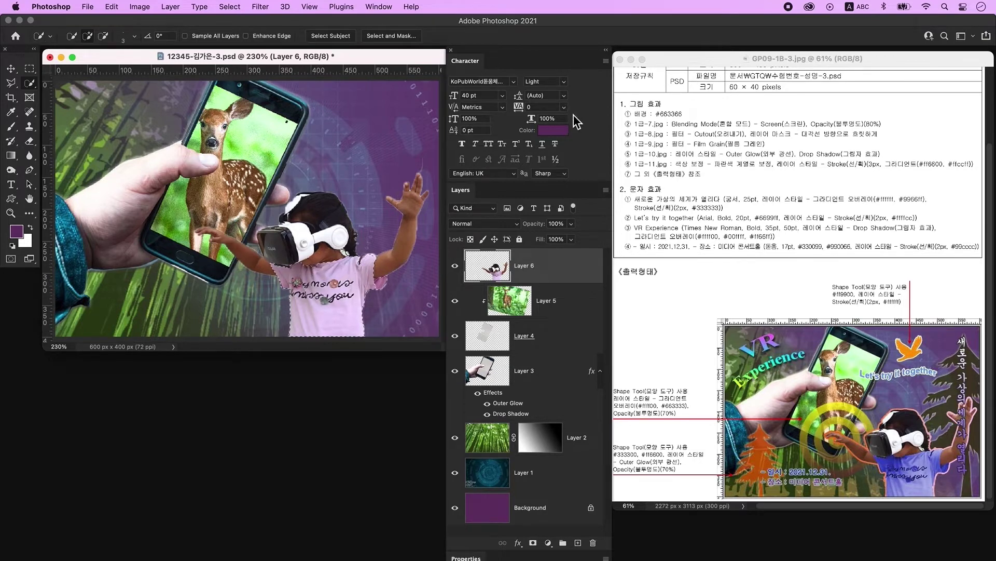
# Colorize the shirt with Hue/Saturation set to hue 234, saturation 61, lightness -11.
pyautogui.hotkey('ctrl', 'u')
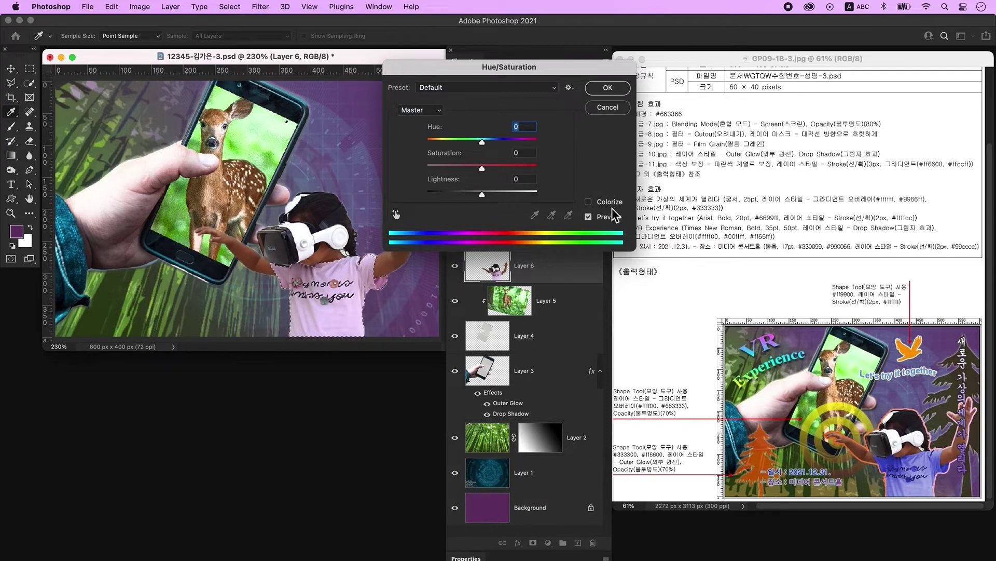
pyautogui.click(611, 202)
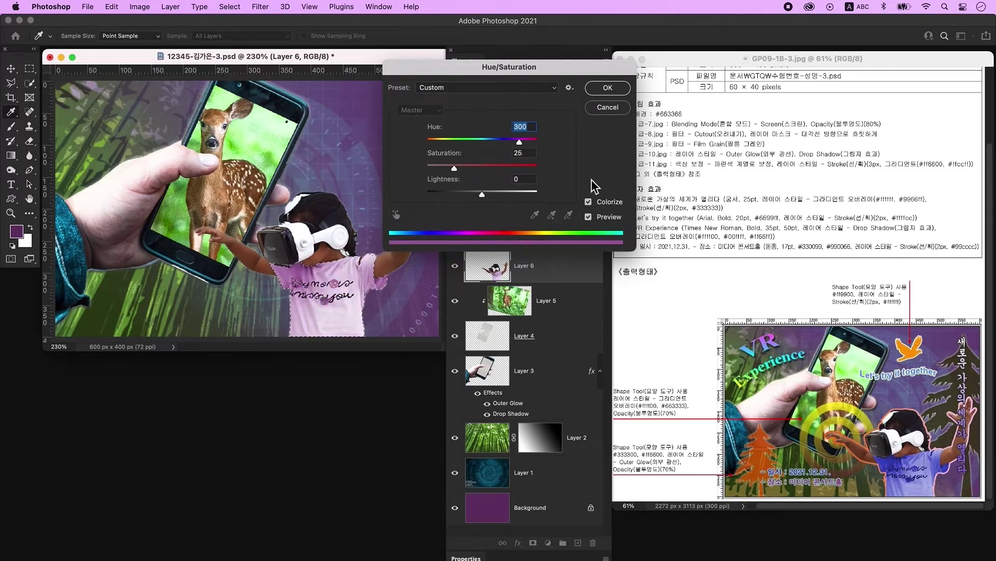
pyautogui.moveTo(520, 142); pyautogui.dragTo(500, 144)
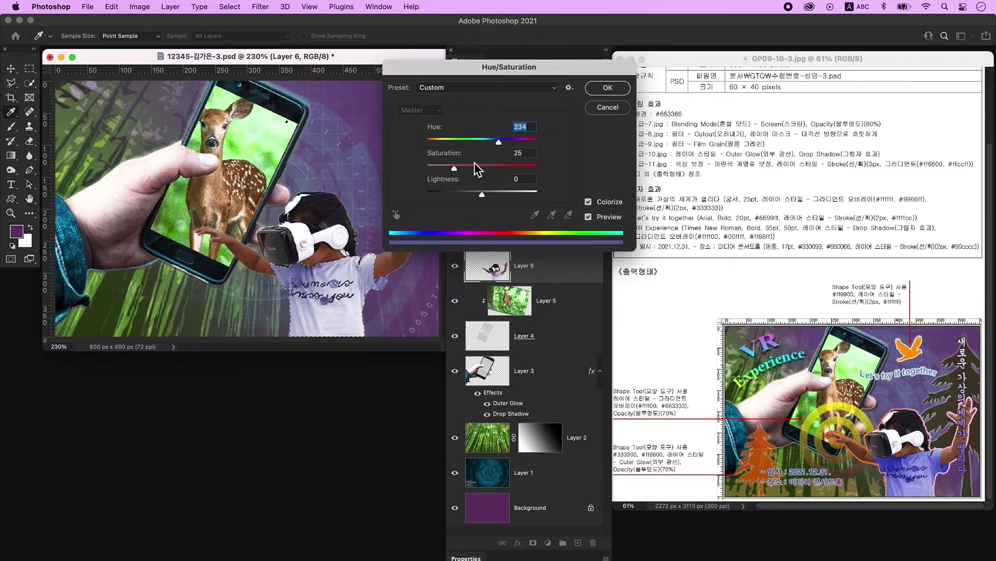
pyautogui.moveTo(455, 169); pyautogui.dragTo(494, 169)
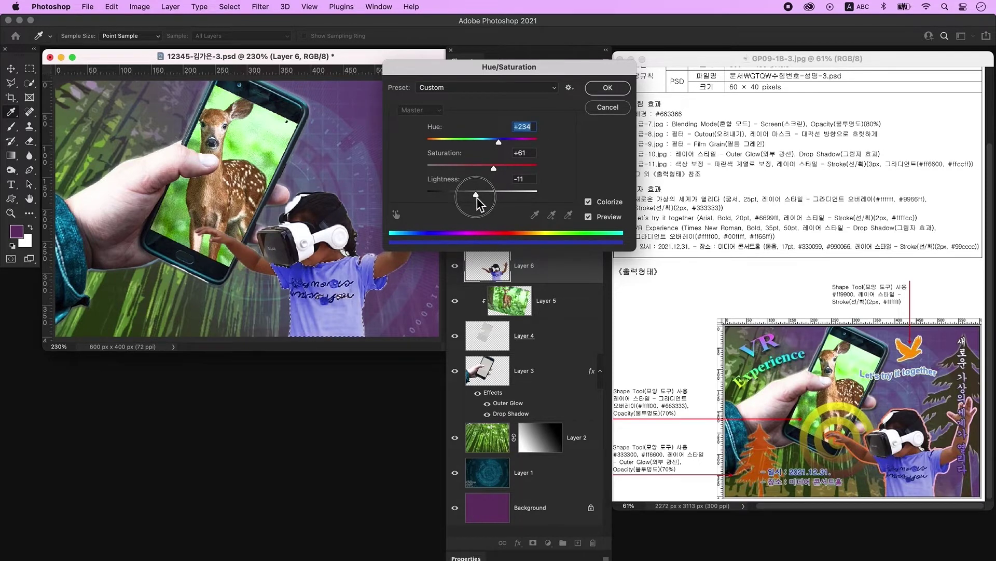
pyautogui.click(607, 88)
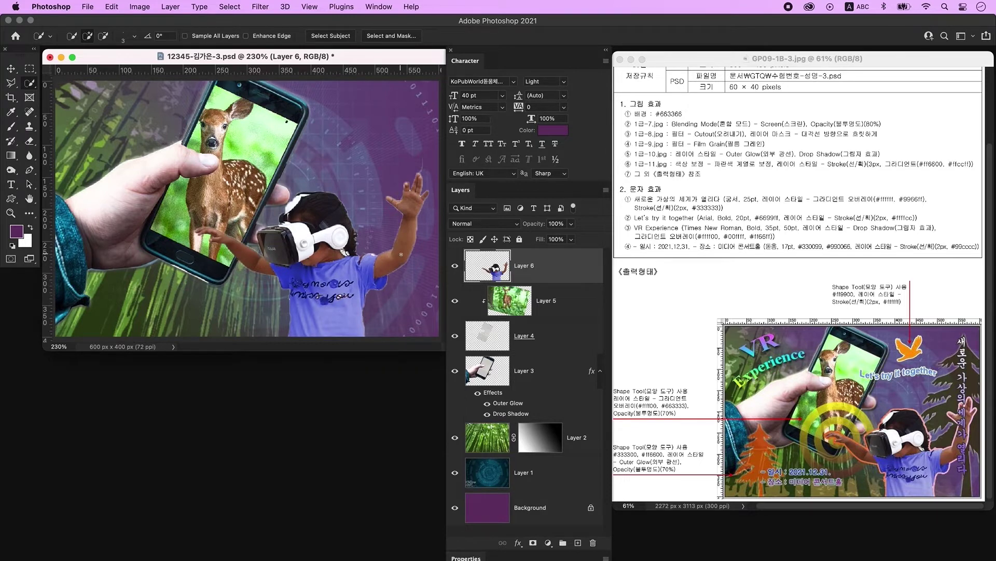
# Add a gradient Stroke effect to Layer 6 with an orange #ff6600 left stop.
pyautogui.doubleClick(582, 270)
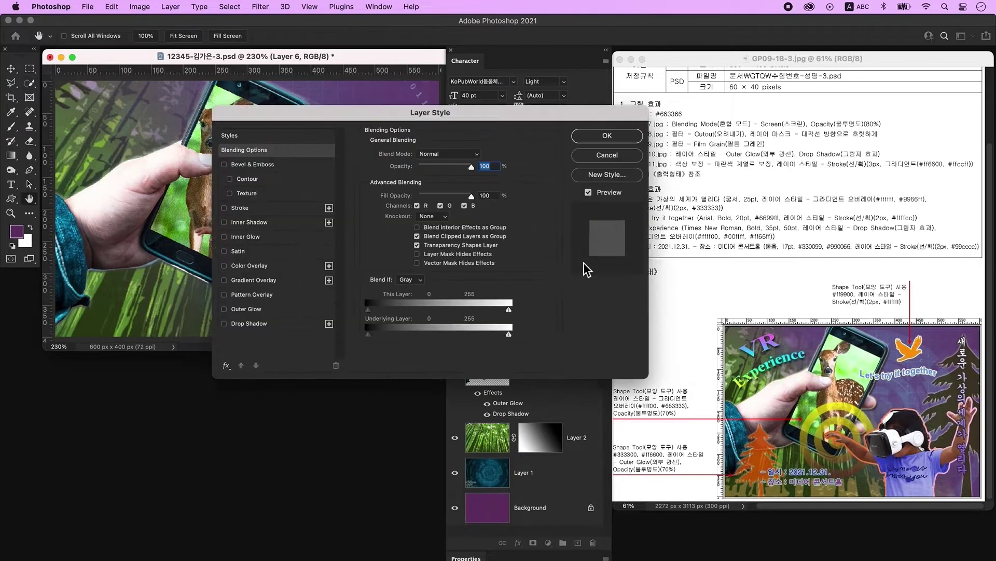
pyautogui.click(261, 210)
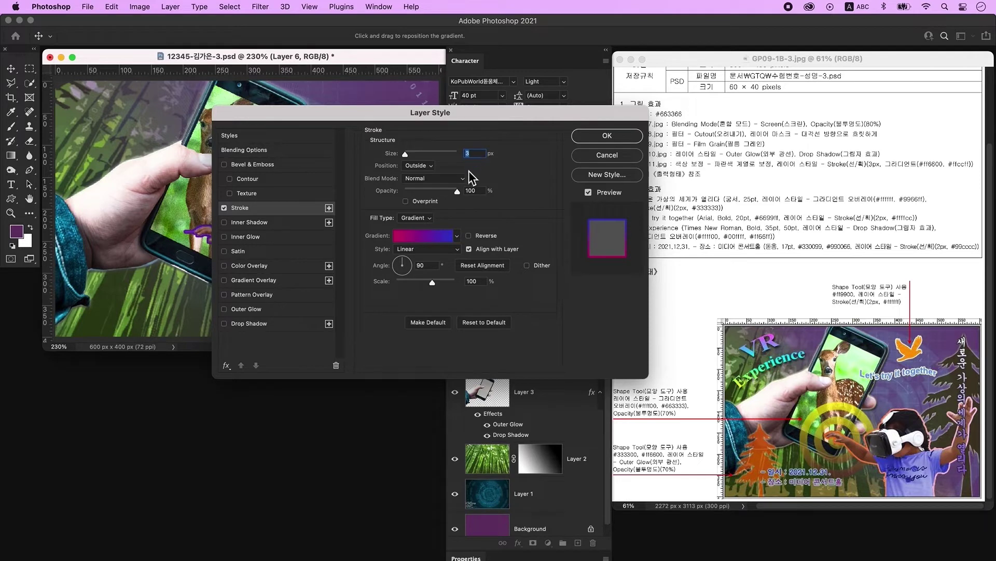
pyautogui.click(425, 239)
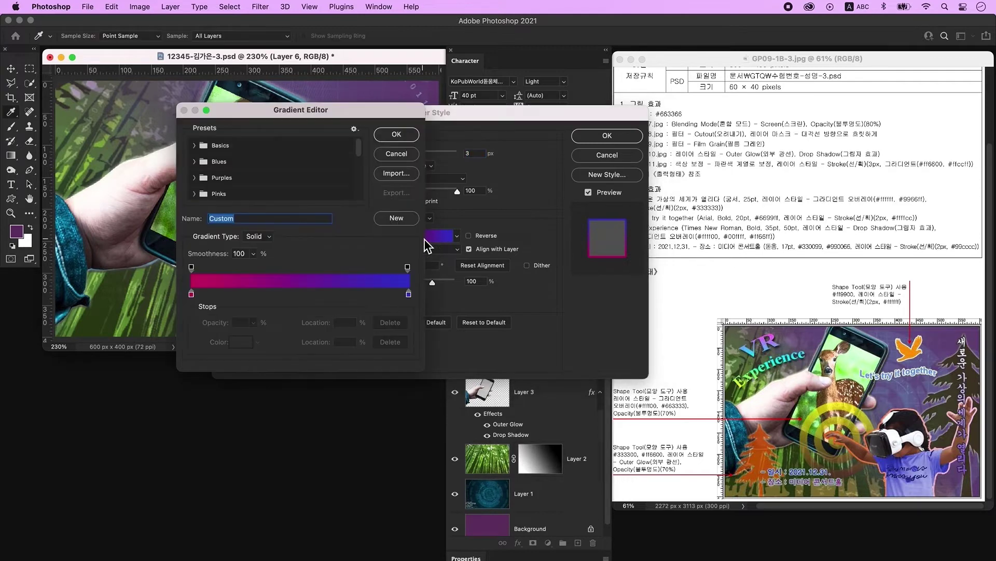
pyautogui.doubleClick(192, 297)
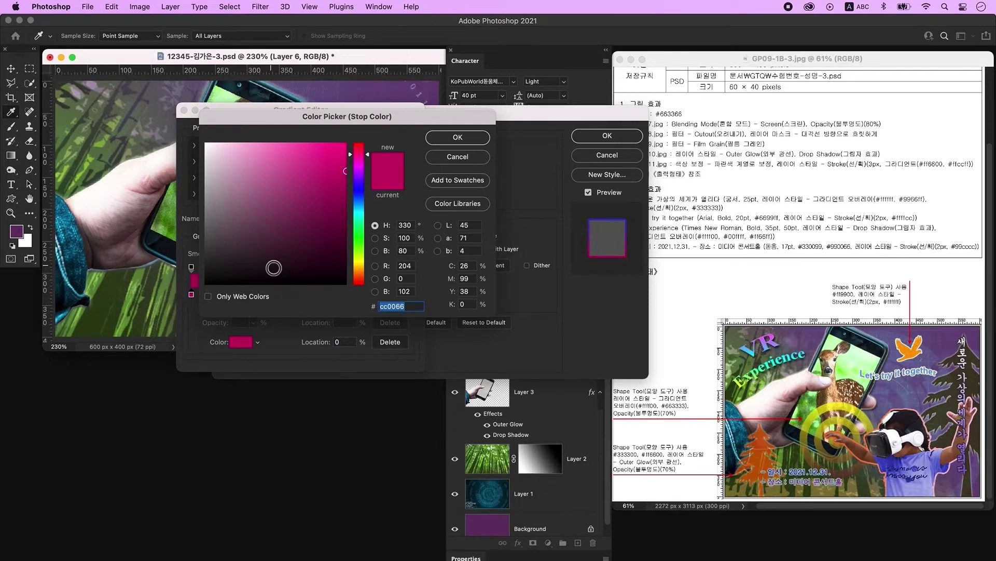
pyautogui.write('ff6600')
pyautogui.press('Return')
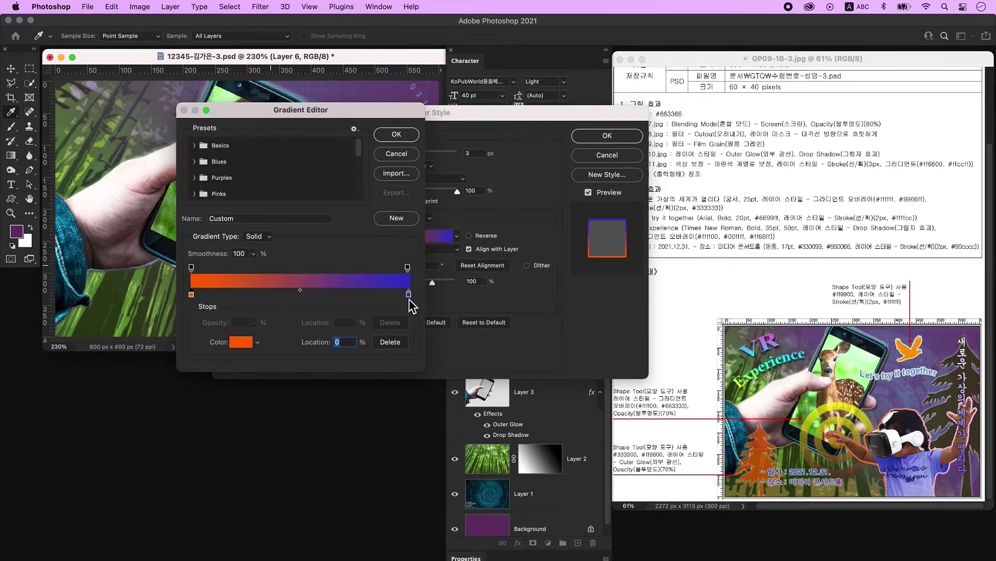
# Set the right stop to light pink #ffccff and apply the 3 px stroke.
pyautogui.click(409, 295)
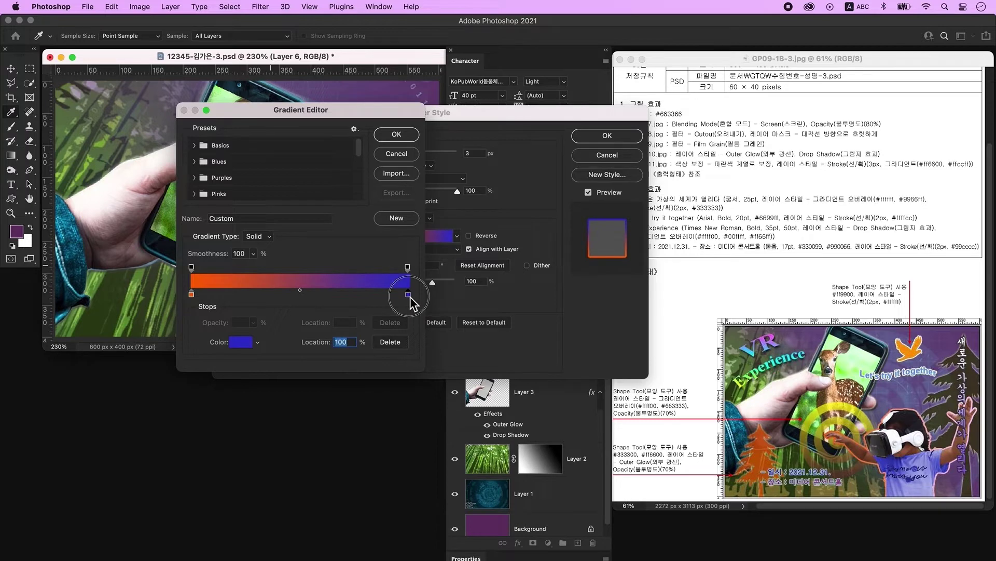
pyautogui.doubleClick(410, 297)
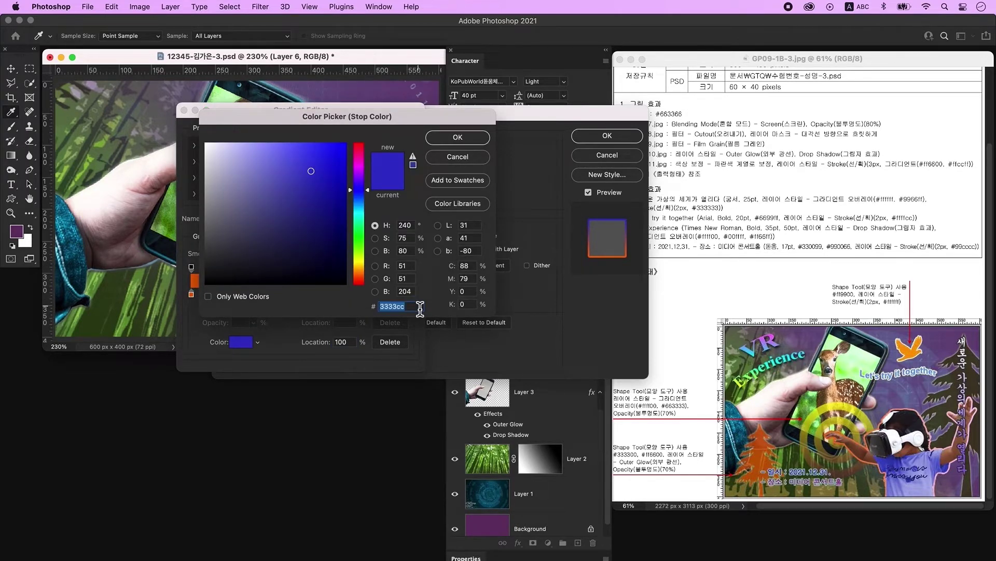
pyautogui.write('ffccff')
pyautogui.press('Return')
pyautogui.press('Return')
pyautogui.moveTo(436, 117)
pyautogui.mouseDown()
pyautogui.moveTo(567, 207)
pyautogui.moveTo(627, 149)
pyautogui.mouseUp()
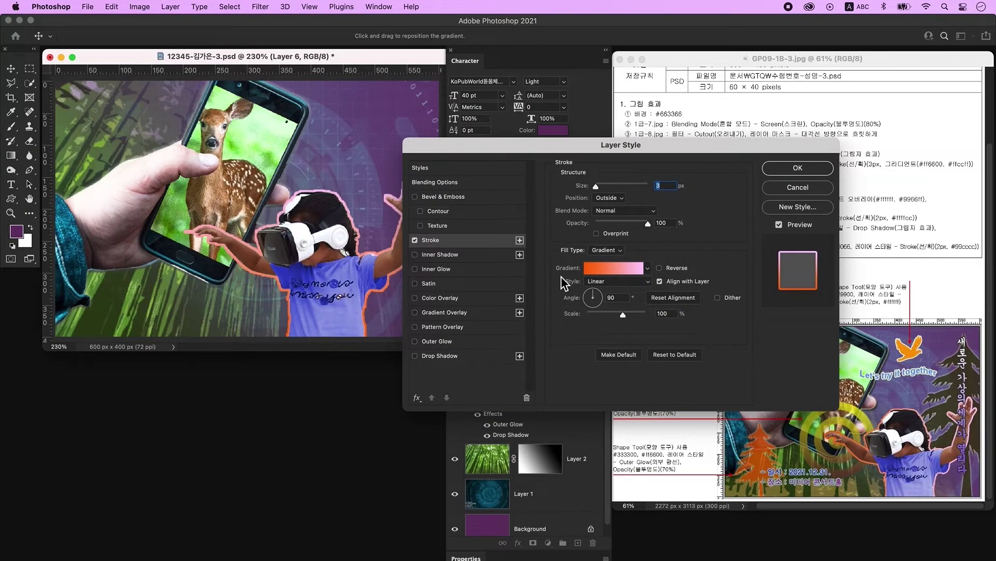
pyautogui.click(615, 297)
pyautogui.press('Return')
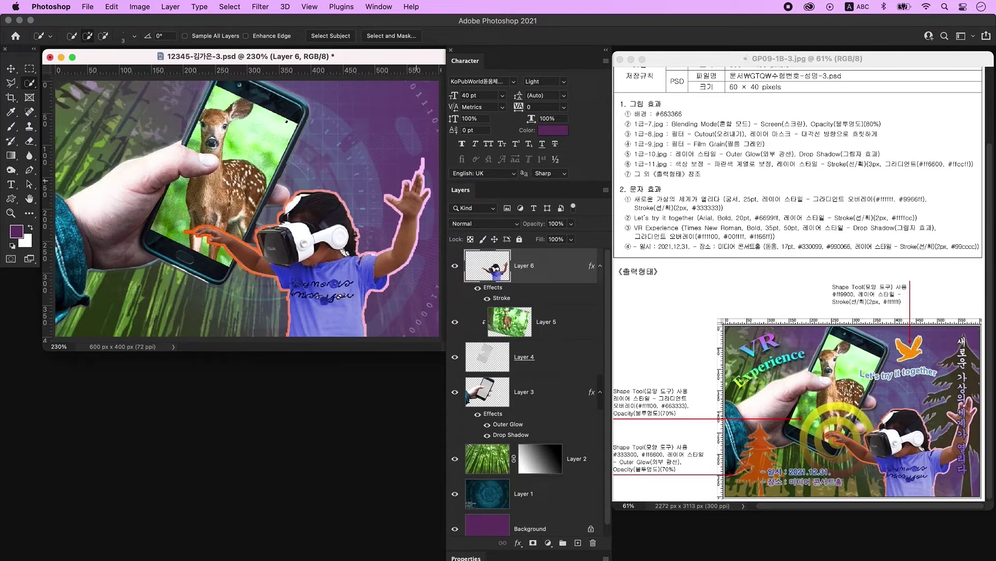
# Select the girl's Layer 6 and add a new empty Layer 7 above it.
pyautogui.click(30, 141)
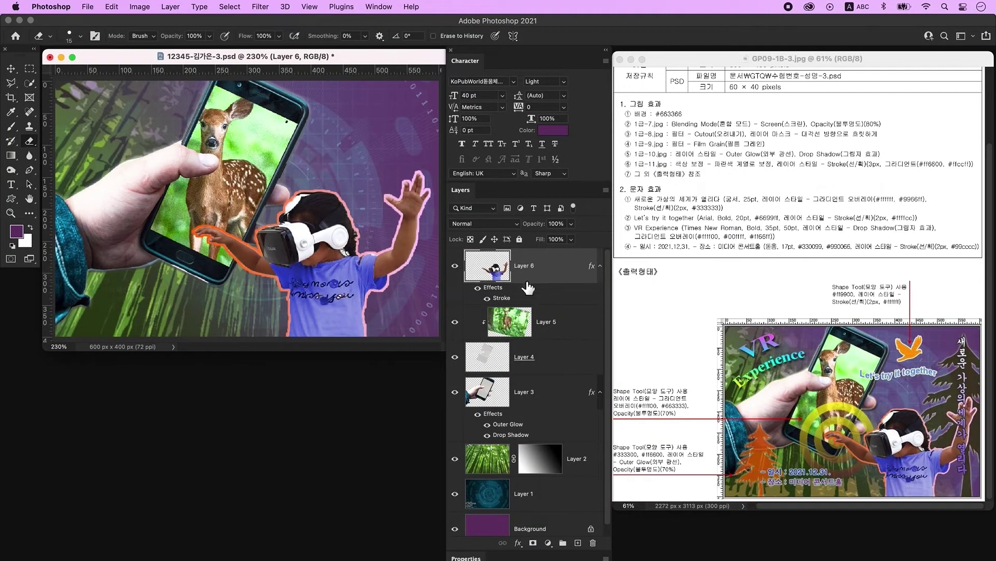
pyautogui.click(501, 279)
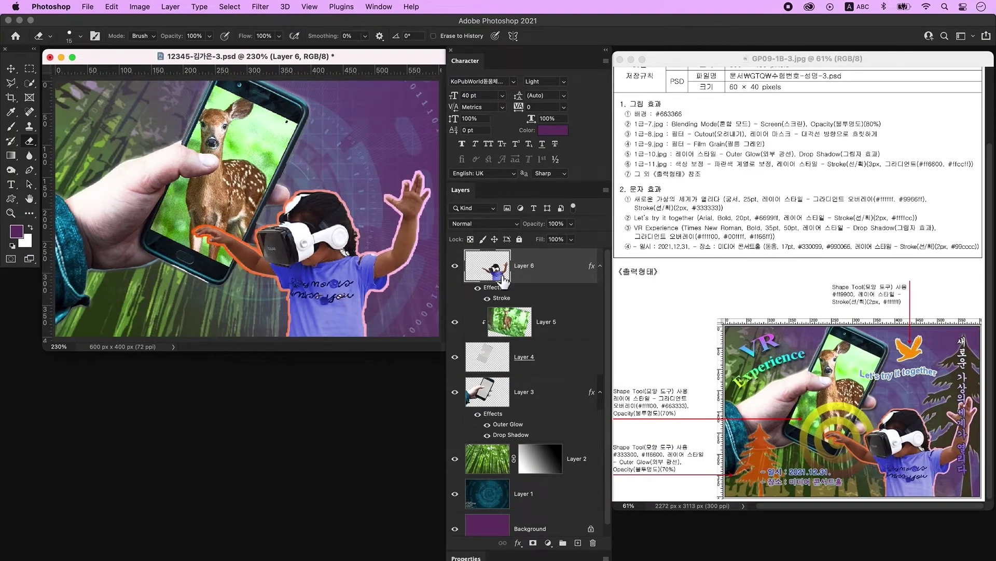
pyautogui.click(578, 542)
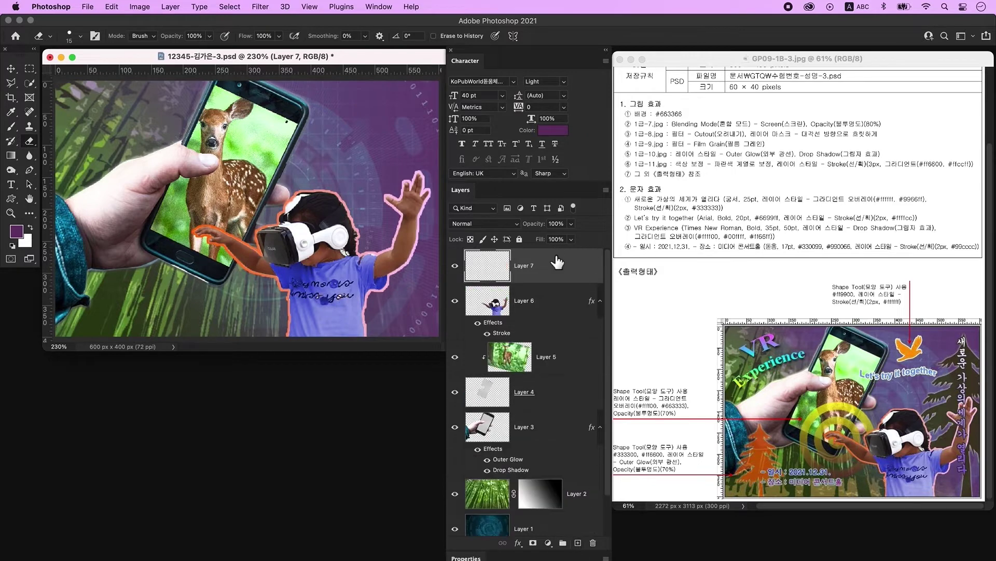
pyautogui.press('t')
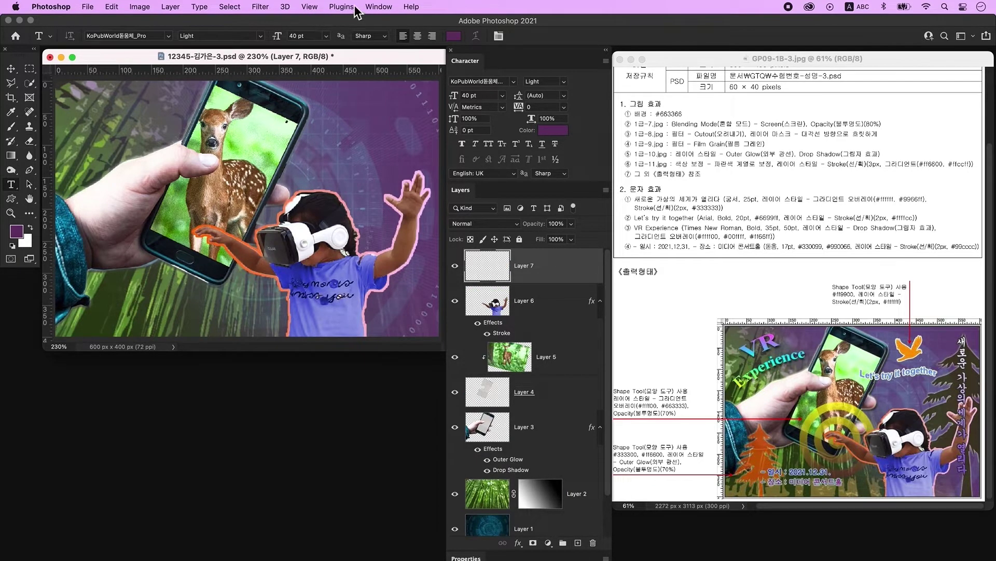
# Type the vertical Korean title 새로운 가상의 세계가 열리다 on the canvas.
pyautogui.click(379, 7)
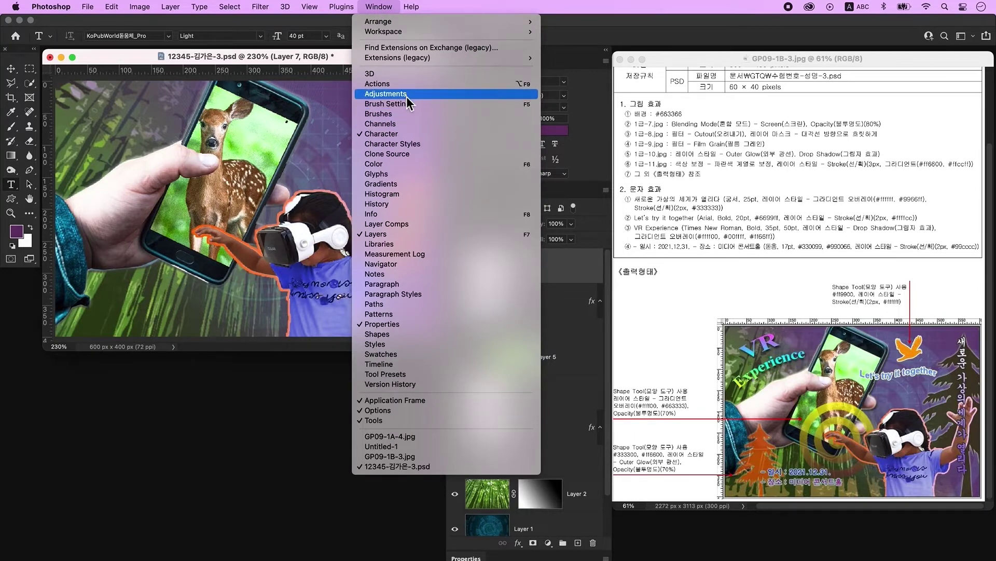
pyautogui.click(281, 60)
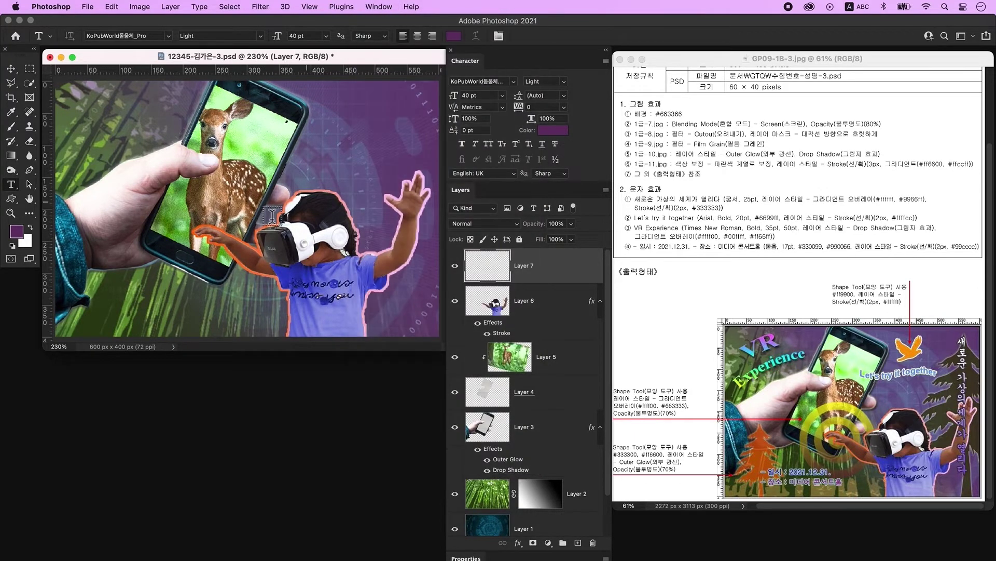
pyautogui.click(238, 152)
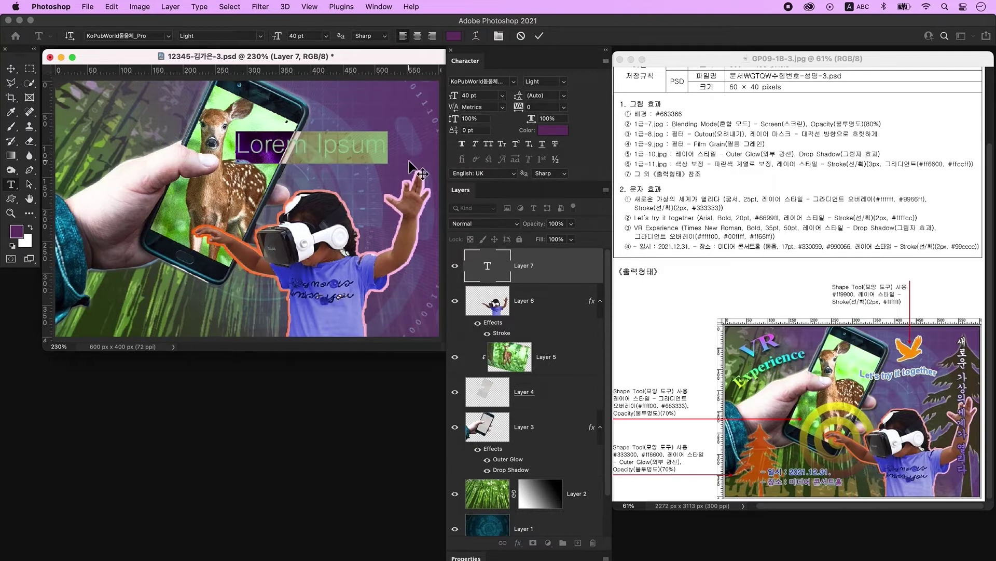
pyautogui.hotkey('ctrl', 'space')
pyautogui.write('새')
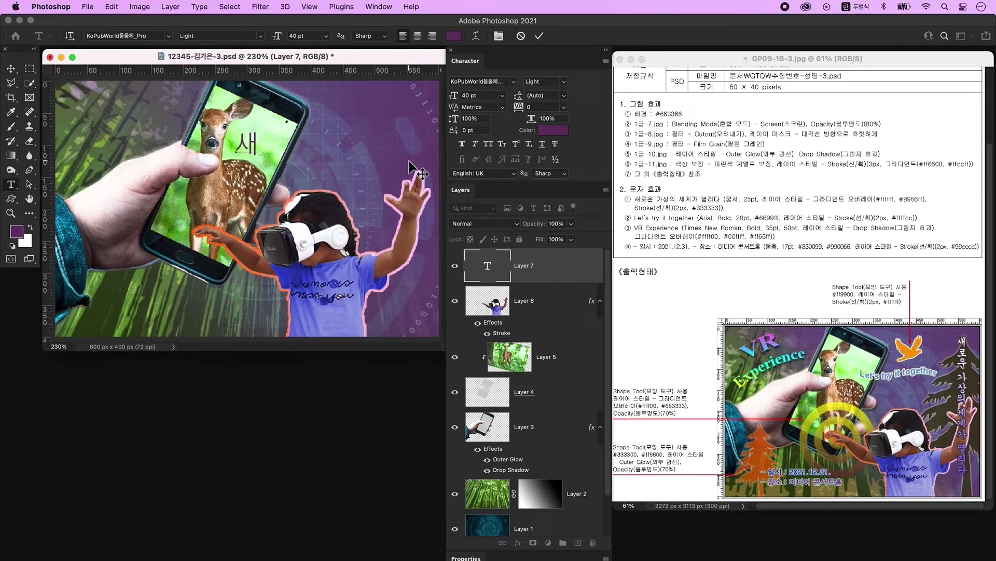
pyautogui.write('로운 가상의 세계가 열리다')
pyautogui.press('super+Return')
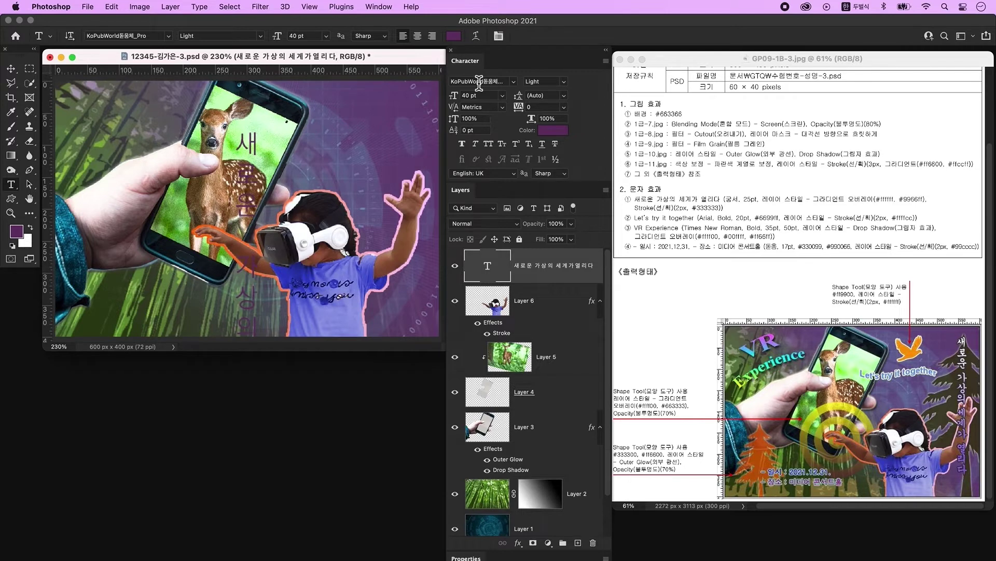
# Set the title to 25 pt 조선궁서체 and move it toward the right edge.
pyautogui.click(514, 82)
pyautogui.click(511, 159)
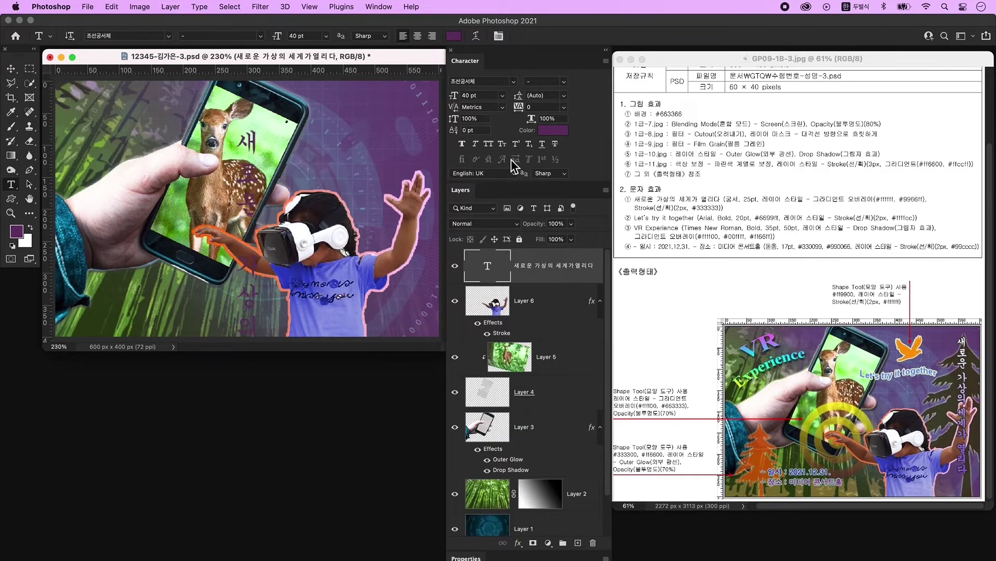
pyautogui.moveTo(456, 95); pyautogui.dragTo(450, 96)
pyautogui.hotkey('ctrl', 'space')
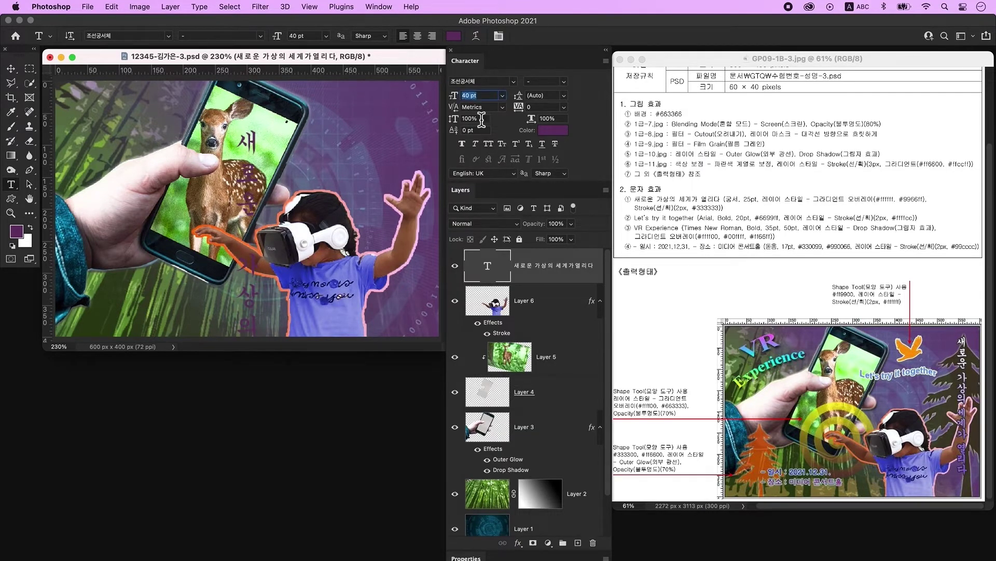
pyautogui.press('v')
pyautogui.moveTo(250, 157); pyautogui.dragTo(411, 155)
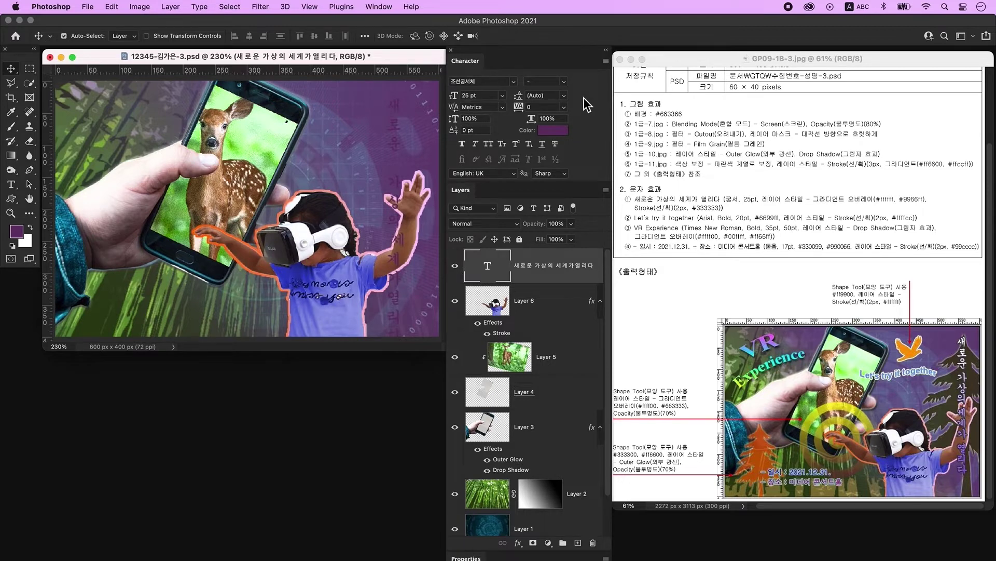
# Give the title 23 pt leading and open its Layer Style dialog.
pyautogui.click(563, 95)
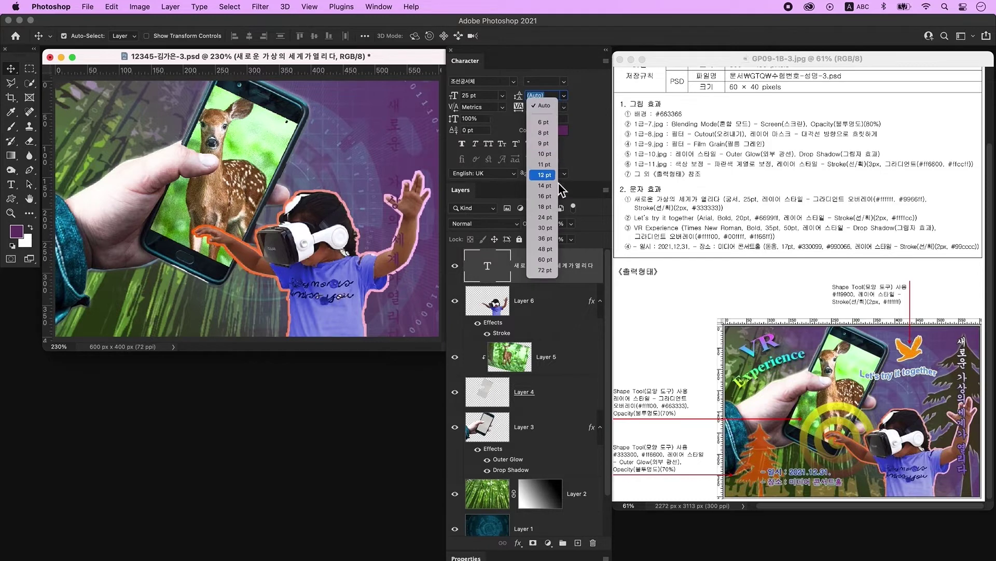
pyautogui.write('23')
pyautogui.press('Return')
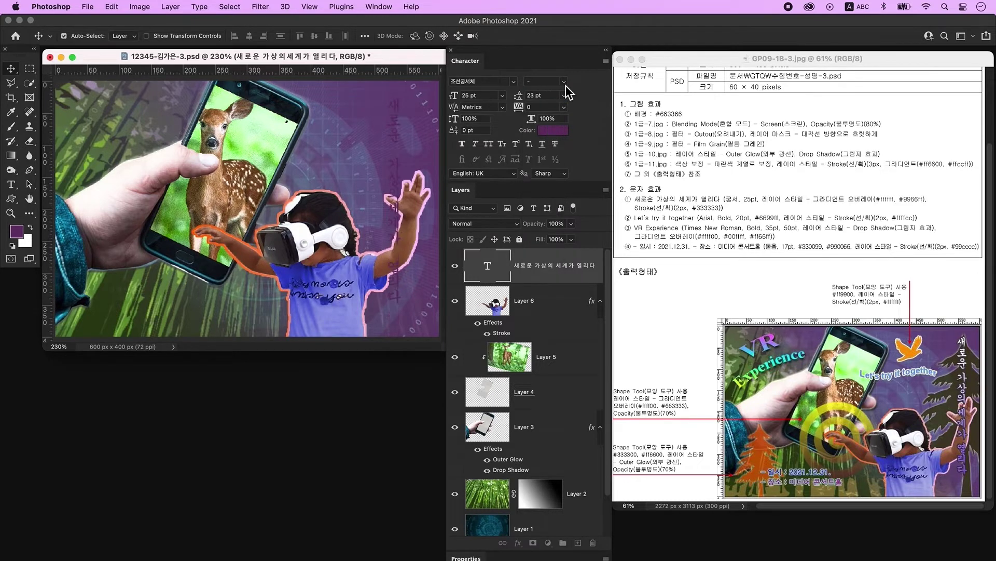
pyautogui.doubleClick(585, 281)
pyautogui.moveTo(664, 148); pyautogui.dragTo(438, 129)
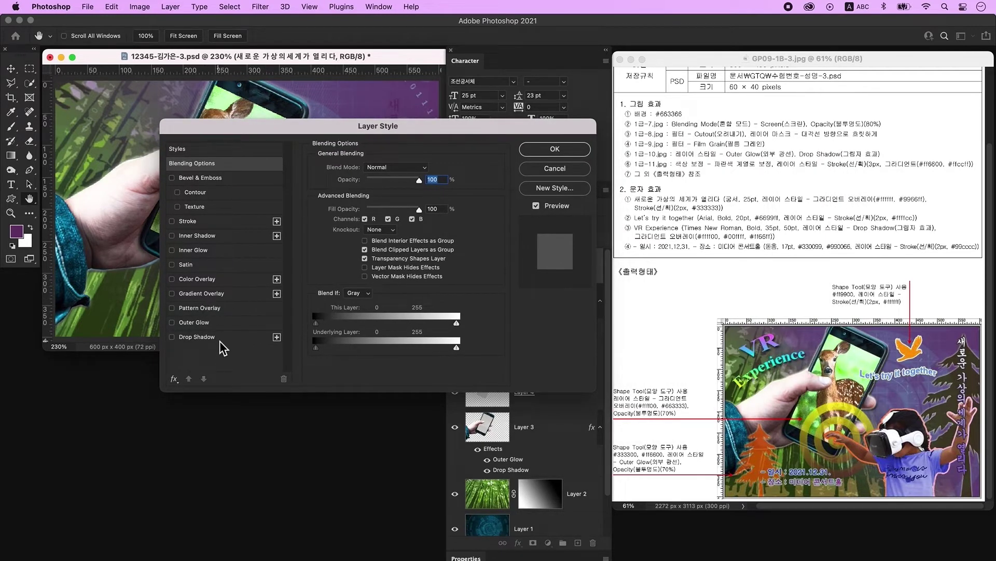
# Add a Gradient Overlay to the title starting with a white #ffffff stop.
pyautogui.click(217, 293)
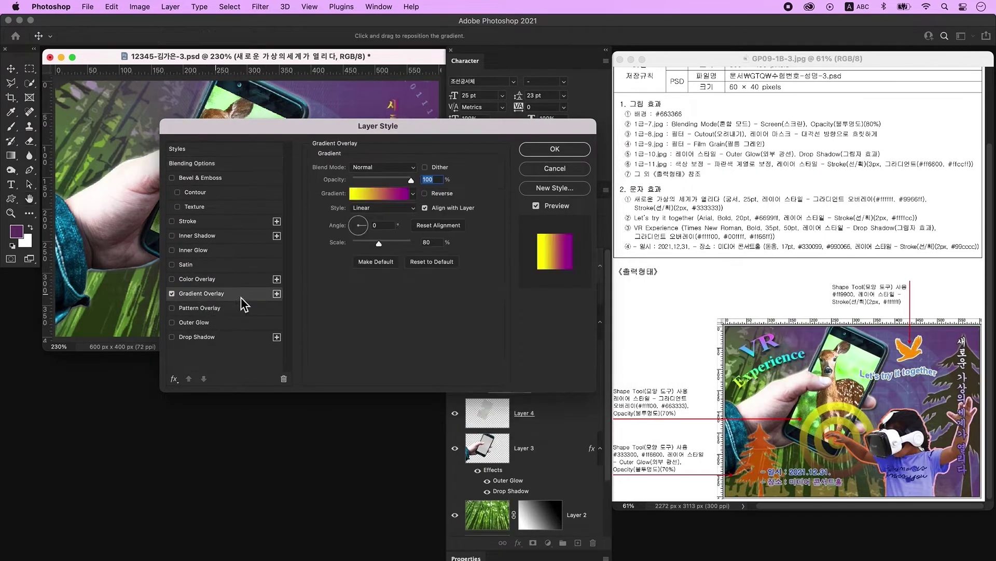
pyautogui.click(383, 195)
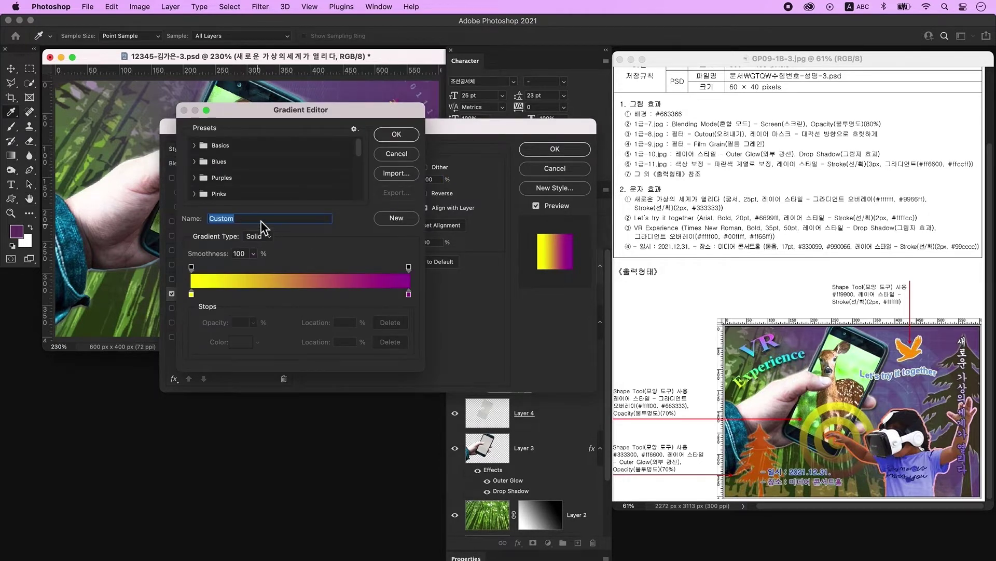
pyautogui.click(191, 294)
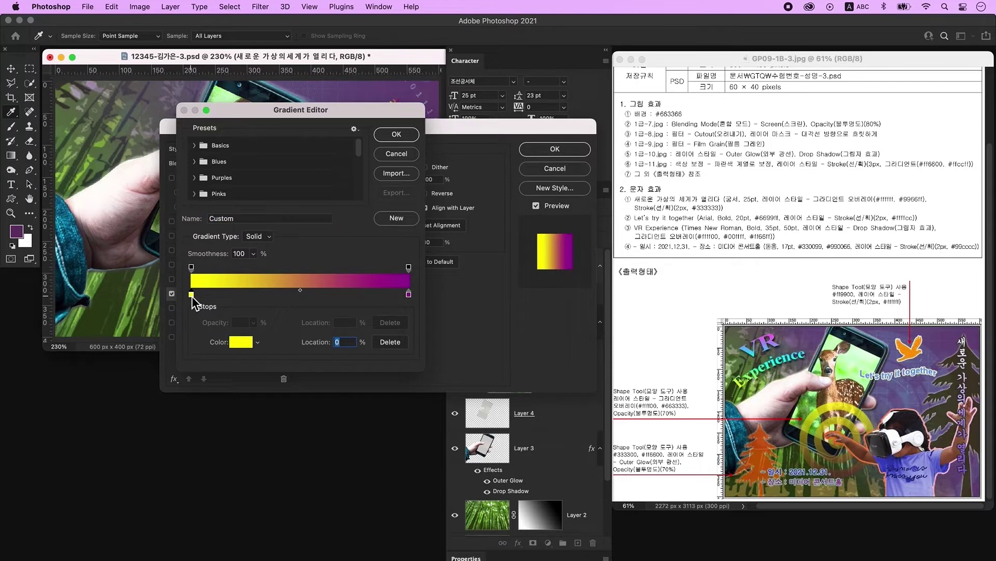
pyautogui.doubleClick(191, 294)
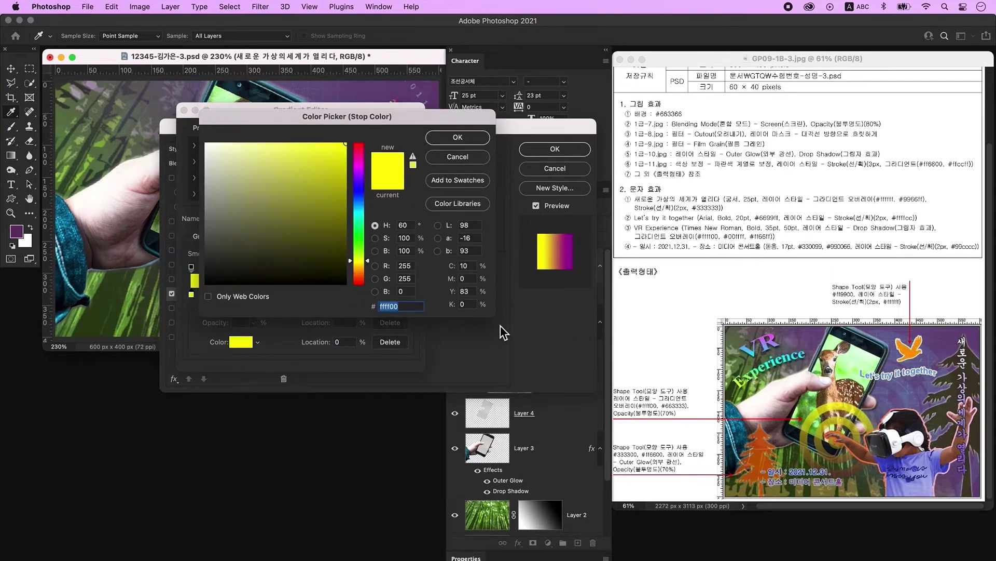
pyautogui.write('ffffff')
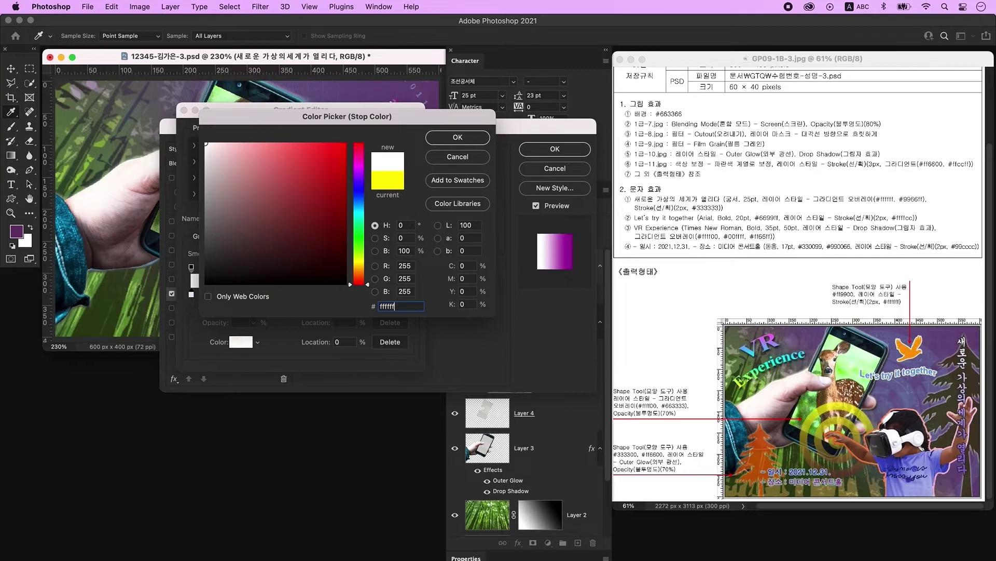
pyautogui.press('Return')
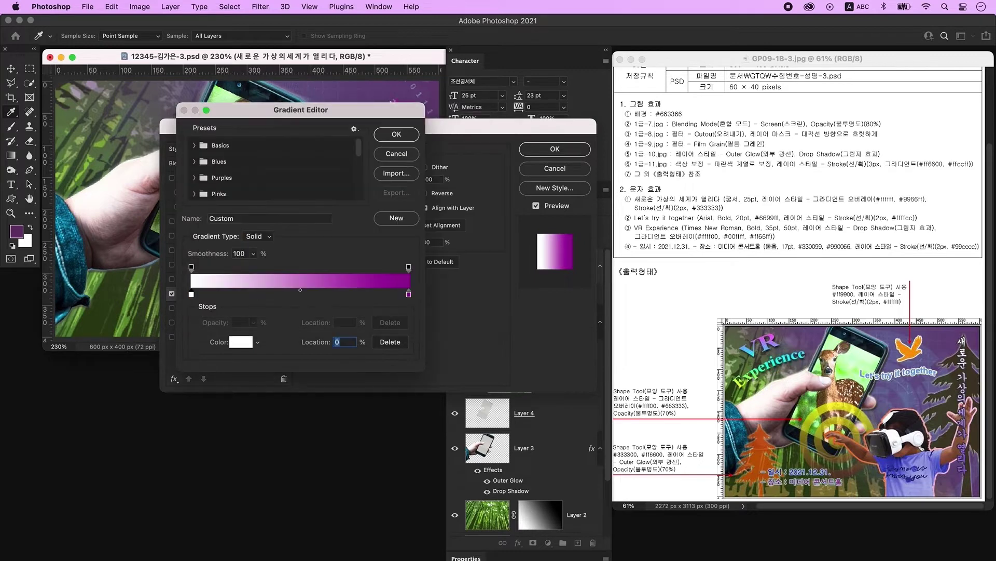
# Set the gradient's ending stop to #9966ff and its angle to -90°.
pyautogui.click(408, 295)
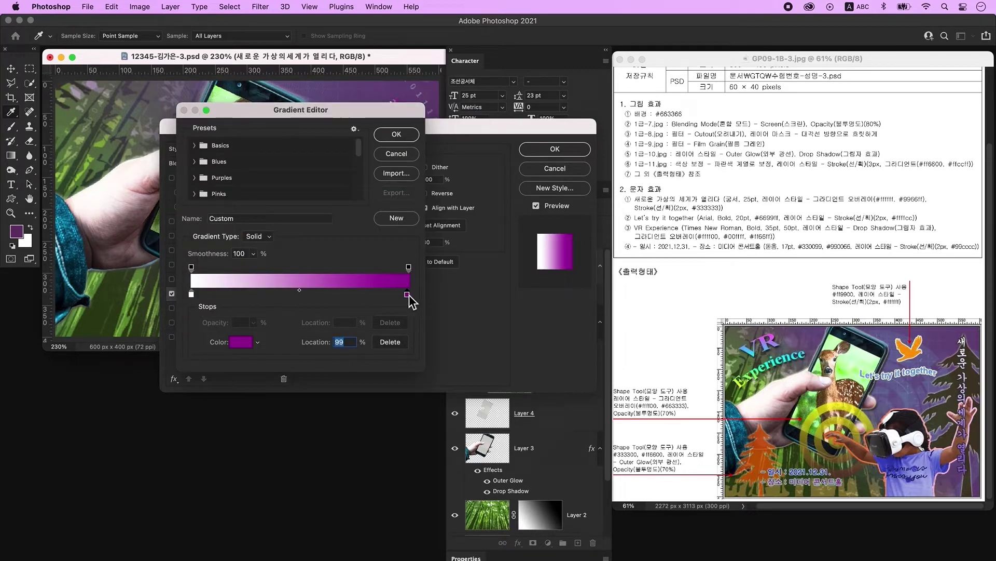
pyautogui.doubleClick(409, 295)
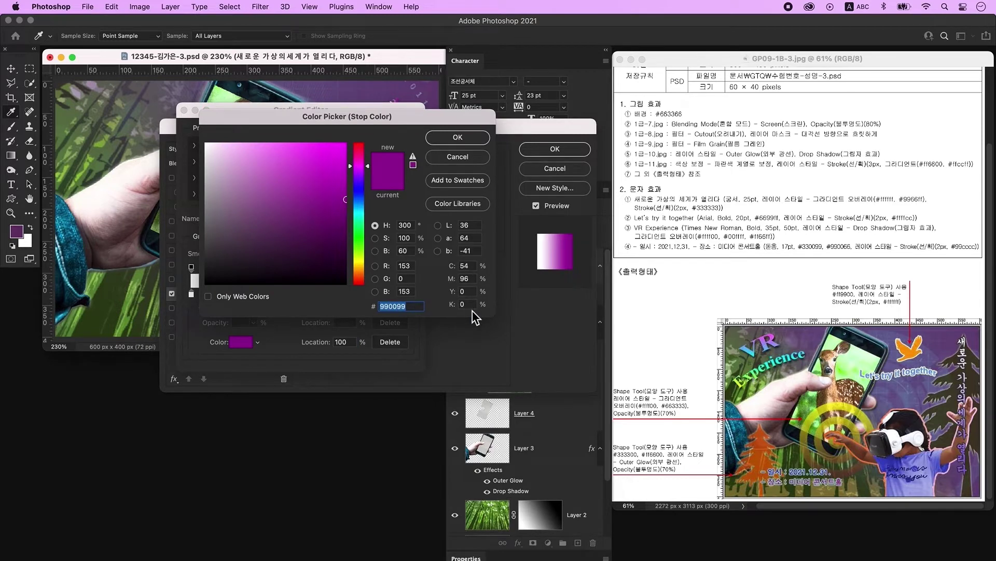
pyautogui.write('9966ff')
pyautogui.press('Return')
pyautogui.press('Return')
pyautogui.moveTo(378, 122); pyautogui.dragTo(504, 272)
pyautogui.click(481, 369)
pyautogui.write('-90')
pyautogui.press('Tab')
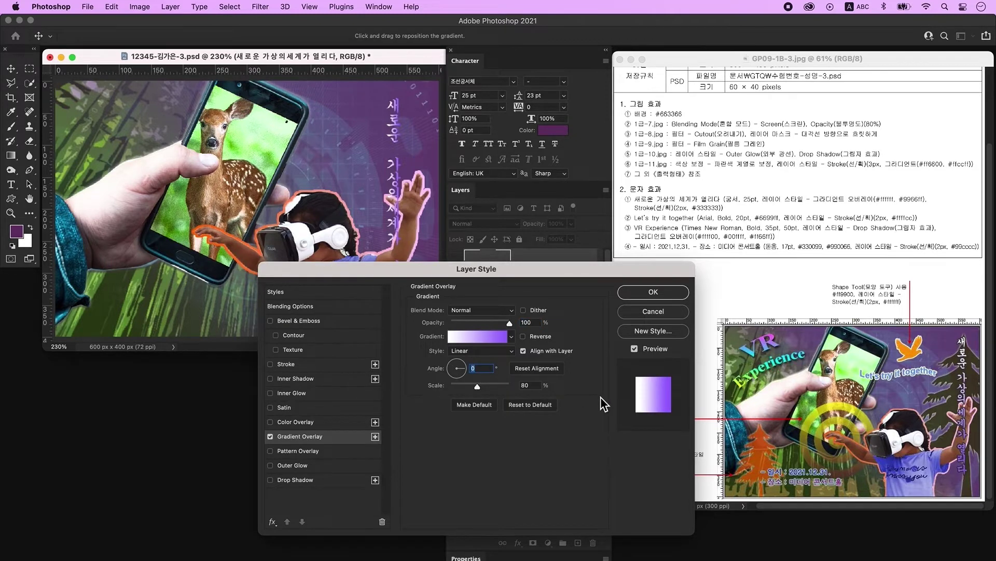
pyautogui.moveTo(490, 271); pyautogui.dragTo(395, 219)
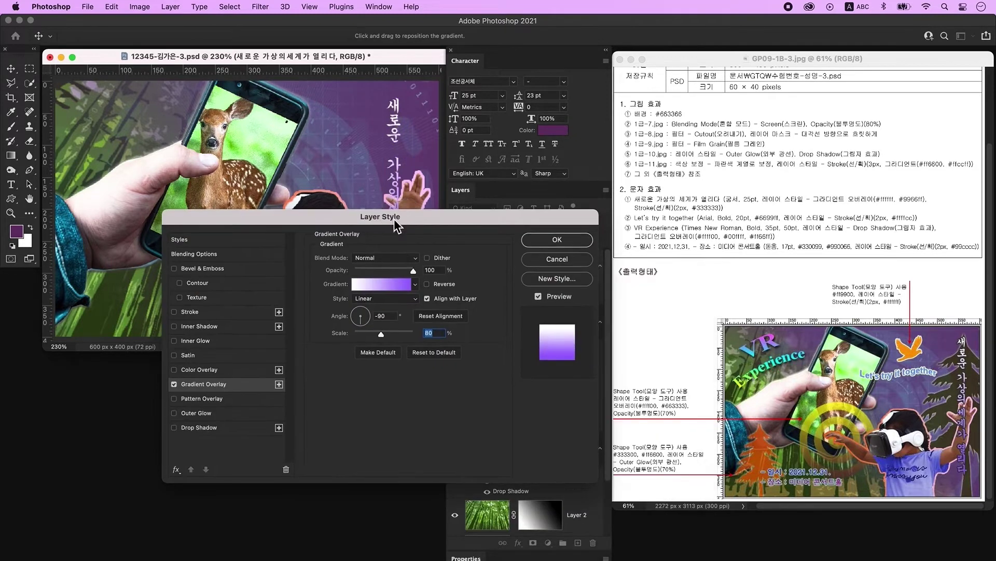
# Add a 2 px solid #333333 stroke to the title and nudge it about 31 px right.
pyautogui.click(200, 312)
pyautogui.write('2')
pyautogui.press('Tab')
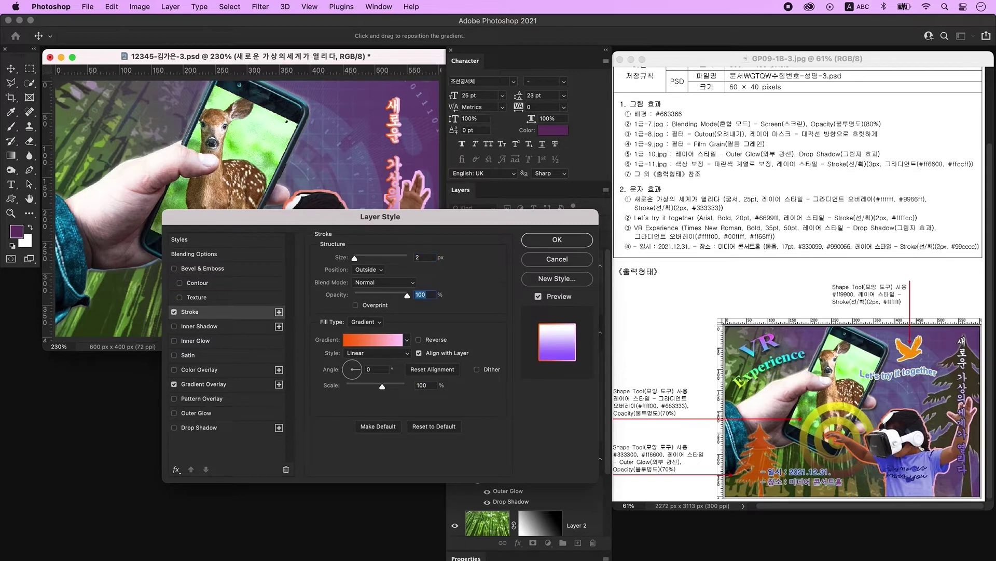
pyautogui.click(365, 322)
pyautogui.click(363, 312)
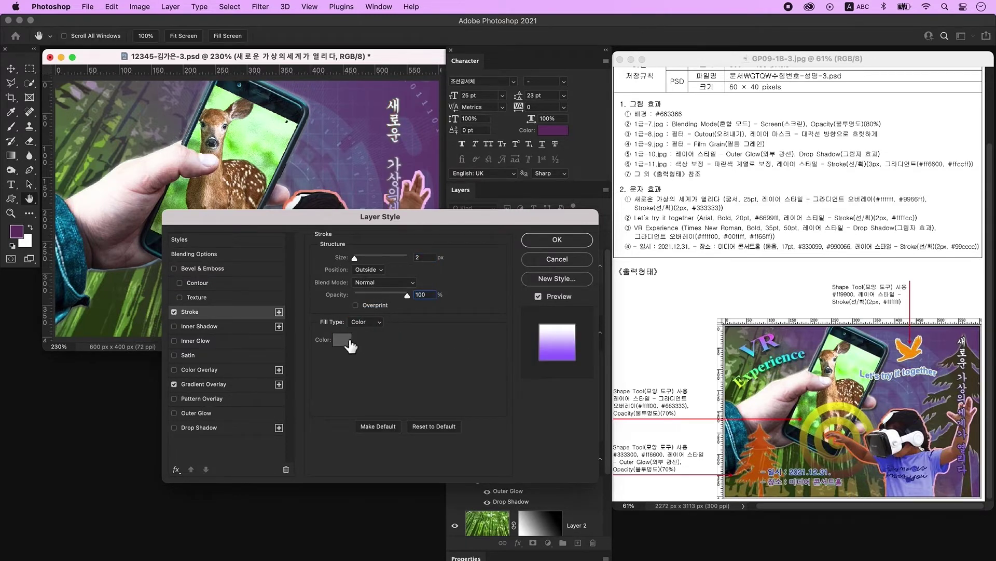
pyautogui.click(342, 339)
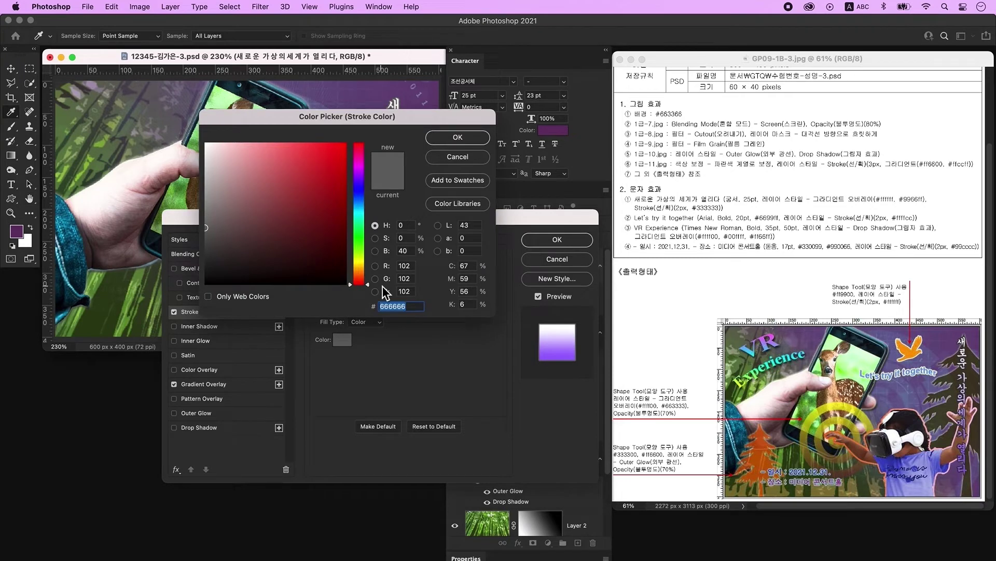
pyautogui.write('333333')
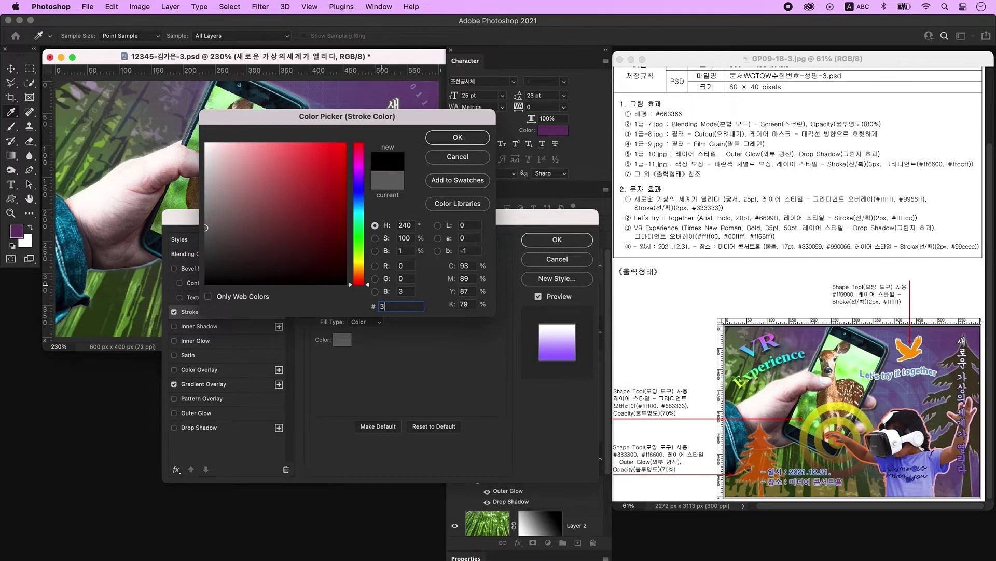
pyautogui.press('Return')
pyautogui.press('Return')
pyautogui.moveTo(395, 136); pyautogui.dragTo(414, 137)
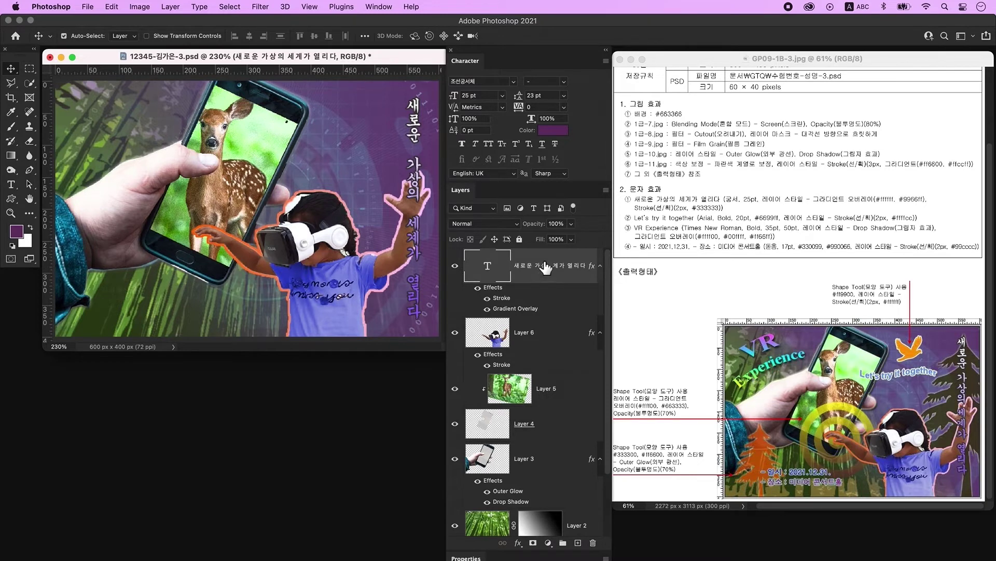
# On a new layer, type 'Let's try it together' near the canvas's top left.
pyautogui.click(579, 543)
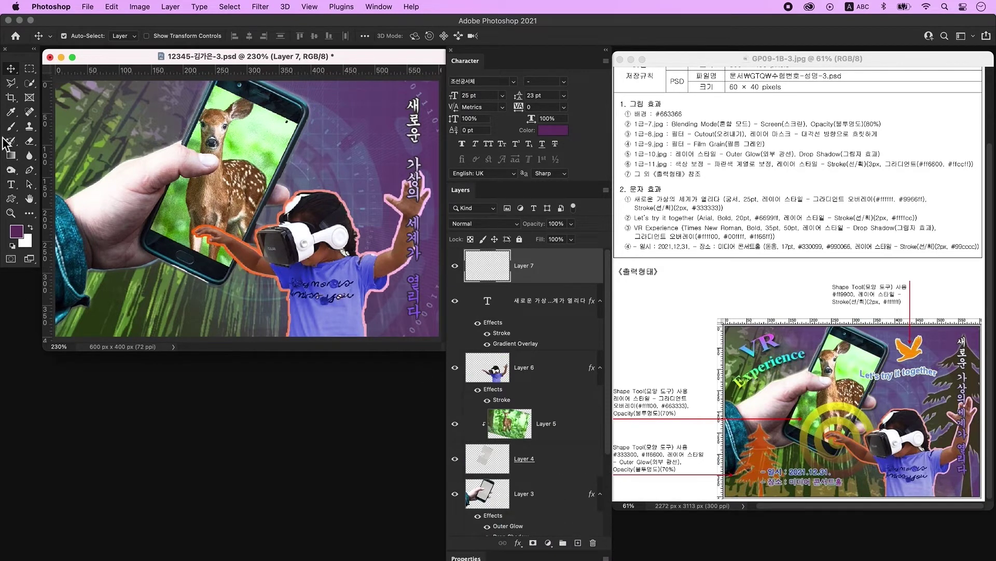
pyautogui.click(12, 186)
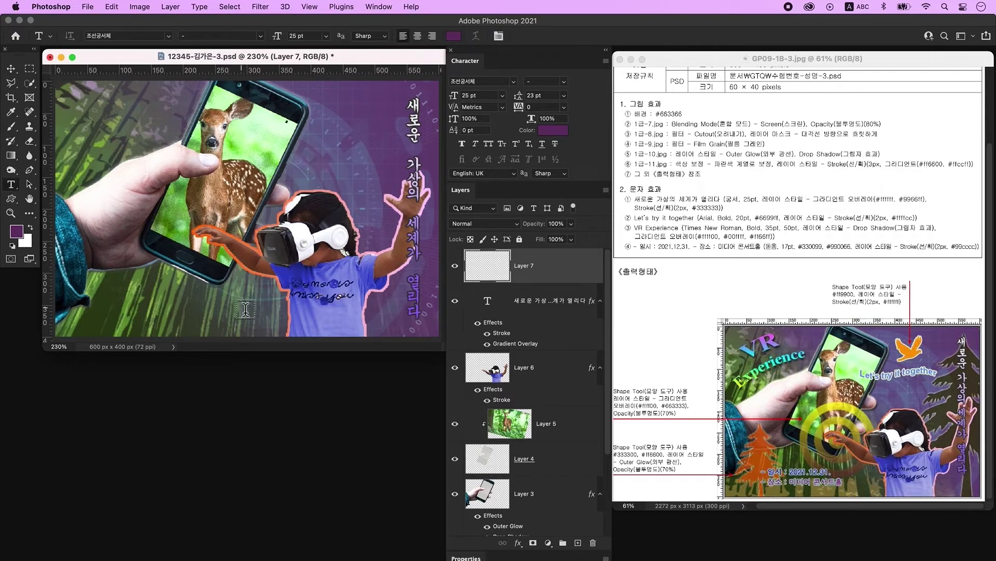
pyautogui.click(132, 123)
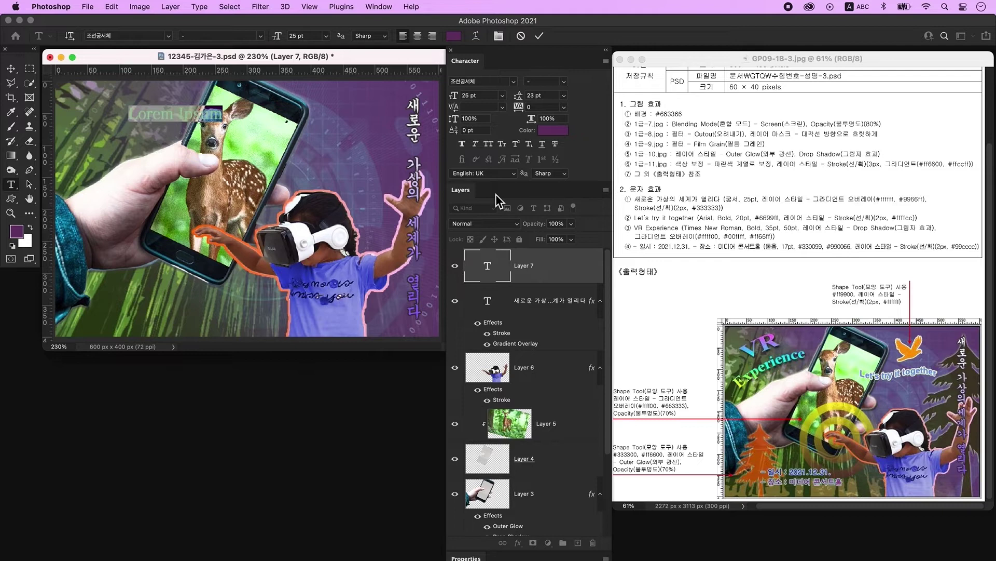
pyautogui.write("Let's try it together")
pyautogui.press('super+Return')
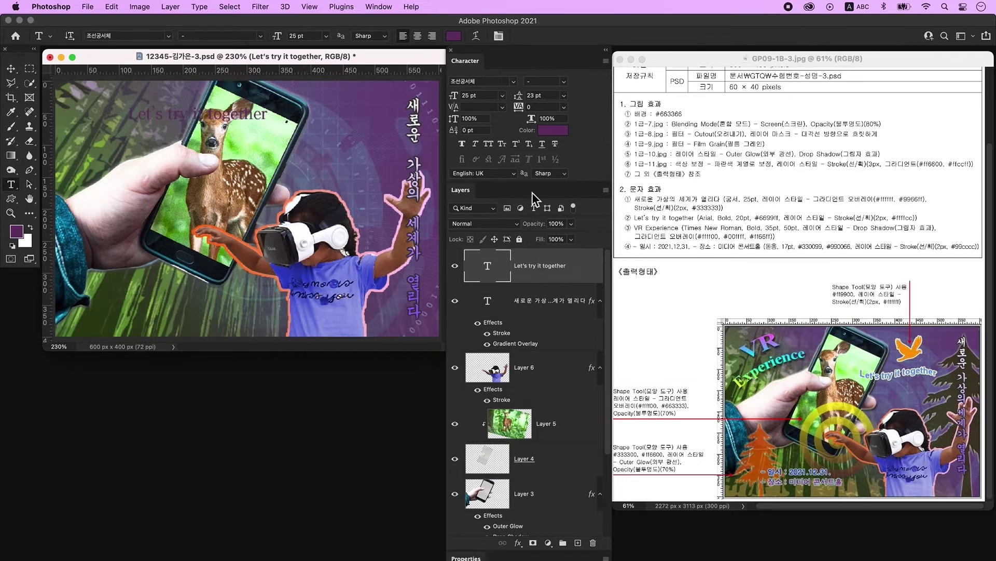
# Format the slogan as Arial Bold 20 pt in #6699ff and open its Layer Style dialog.
pyautogui.click(480, 81)
pyautogui.write('Arial')
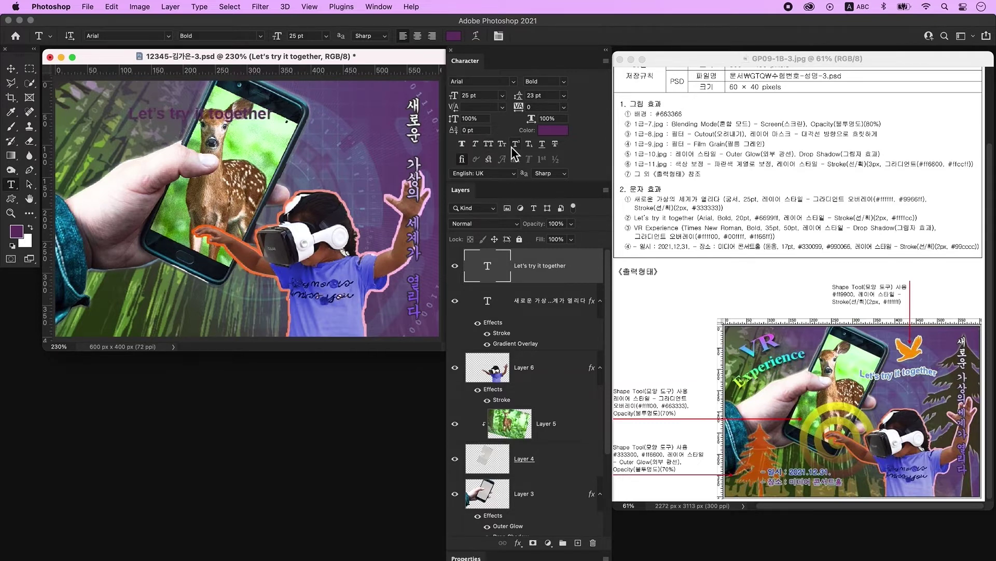
pyautogui.click(482, 95)
pyautogui.write('20')
pyautogui.press('Return')
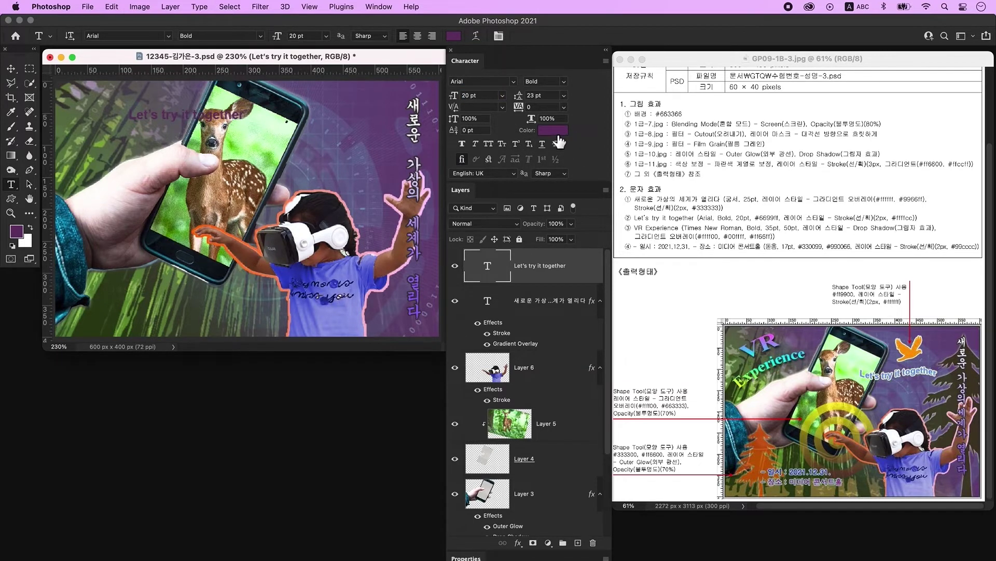
pyautogui.click(553, 130)
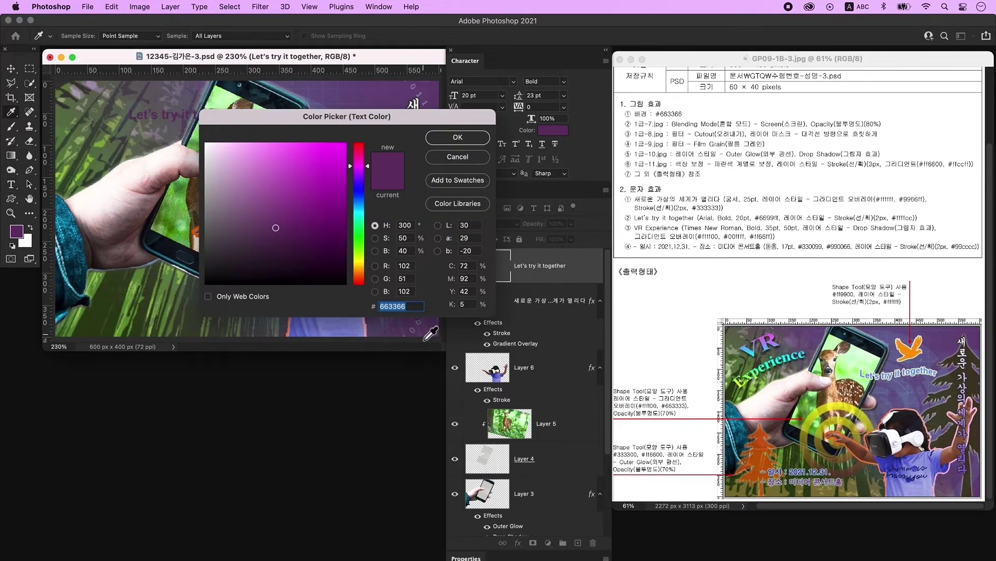
pyautogui.write('6699ff')
pyautogui.press('Return')
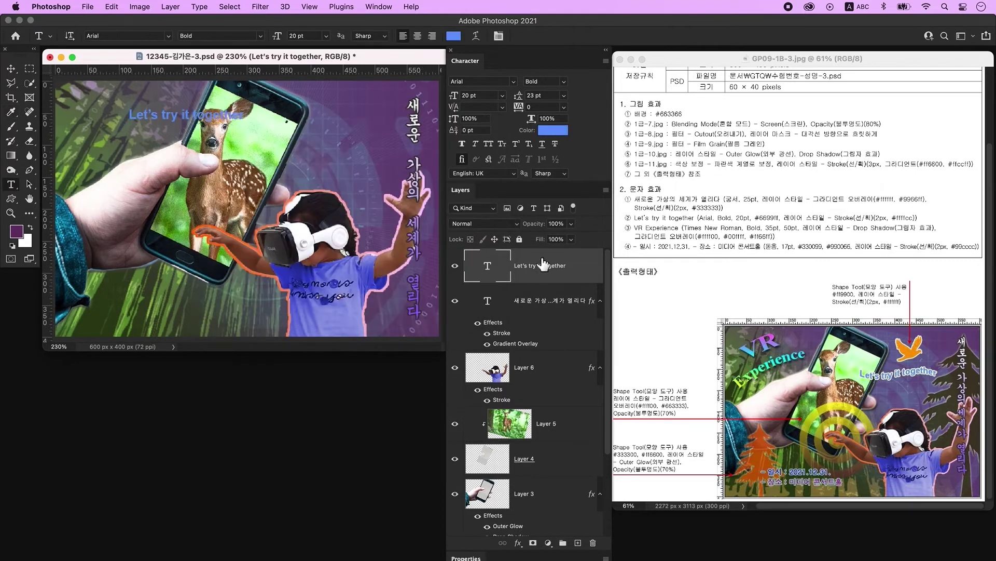
pyautogui.doubleClick(583, 271)
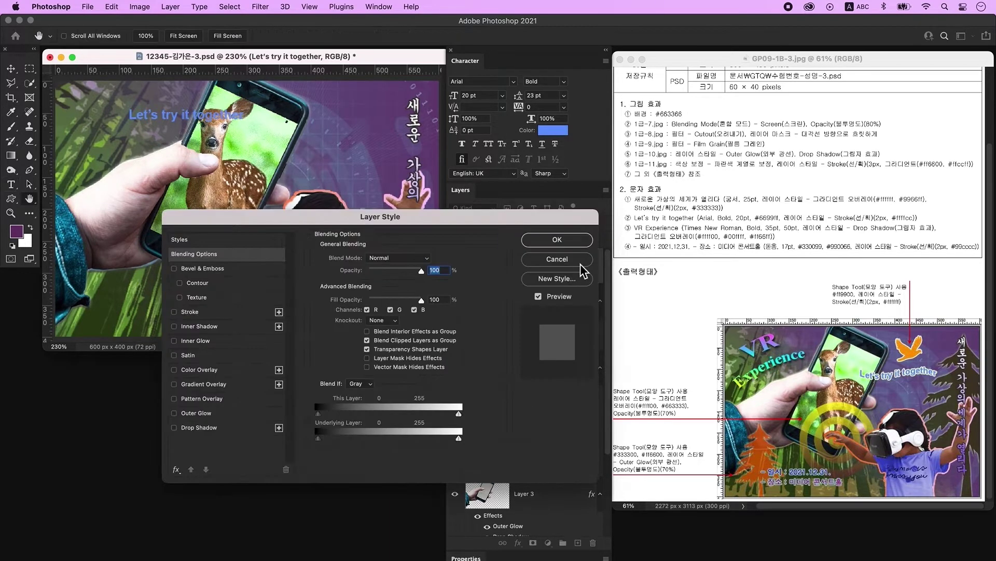
# Add a 2 px #333333 Stroke outline to the 'Let's try it together' layer.
pyautogui.click(208, 313)
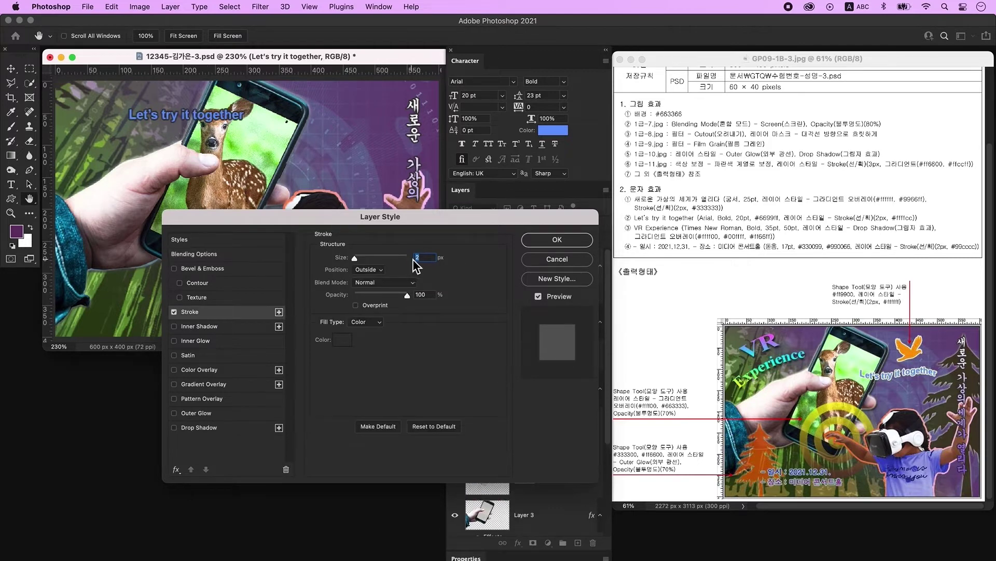
pyautogui.click(347, 344)
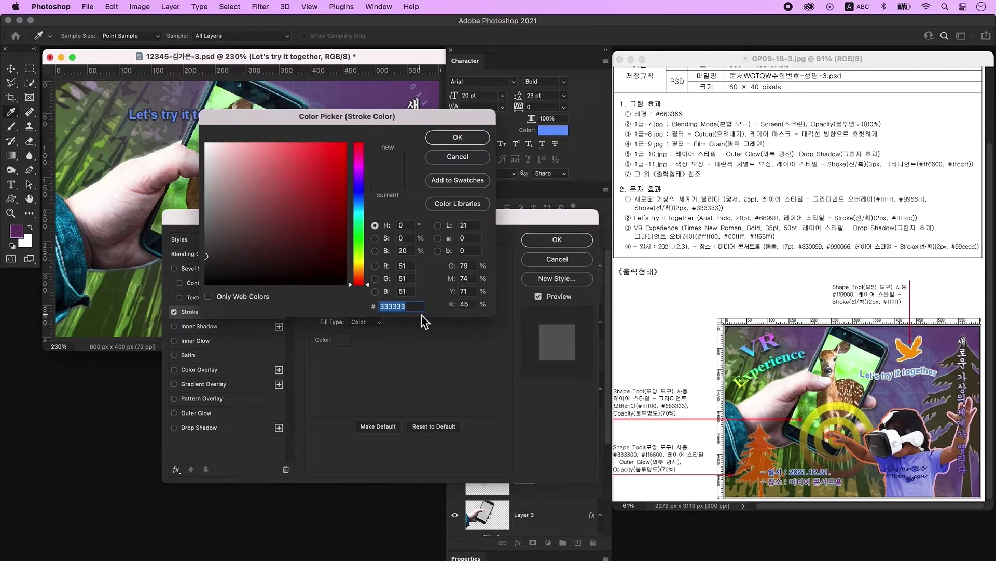
pyautogui.press('Return')
pyautogui.press('Return')
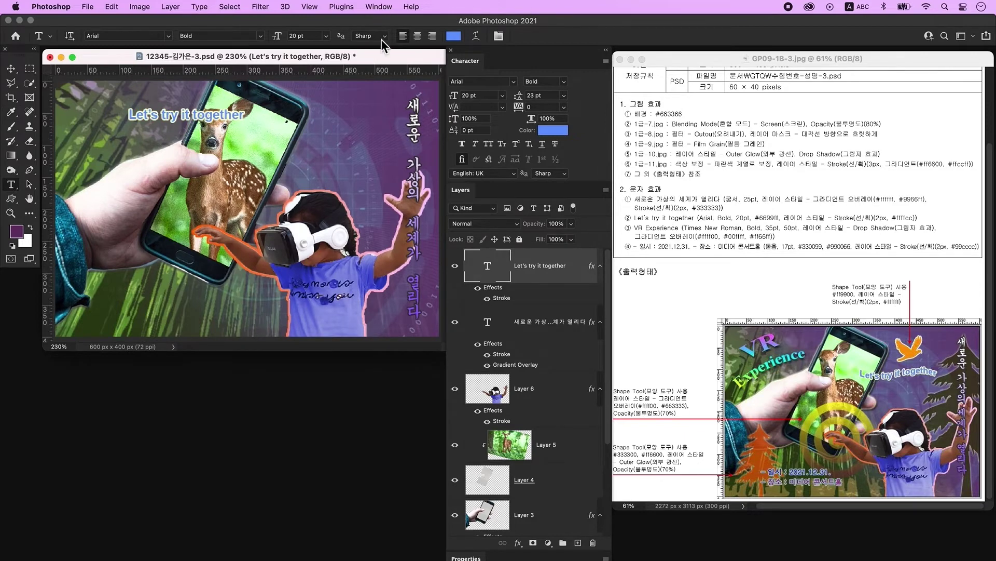
# Warp the slogan into a Flag with -47% bend and move it beside the deer's head.
pyautogui.click(476, 38)
pyautogui.click(550, 100)
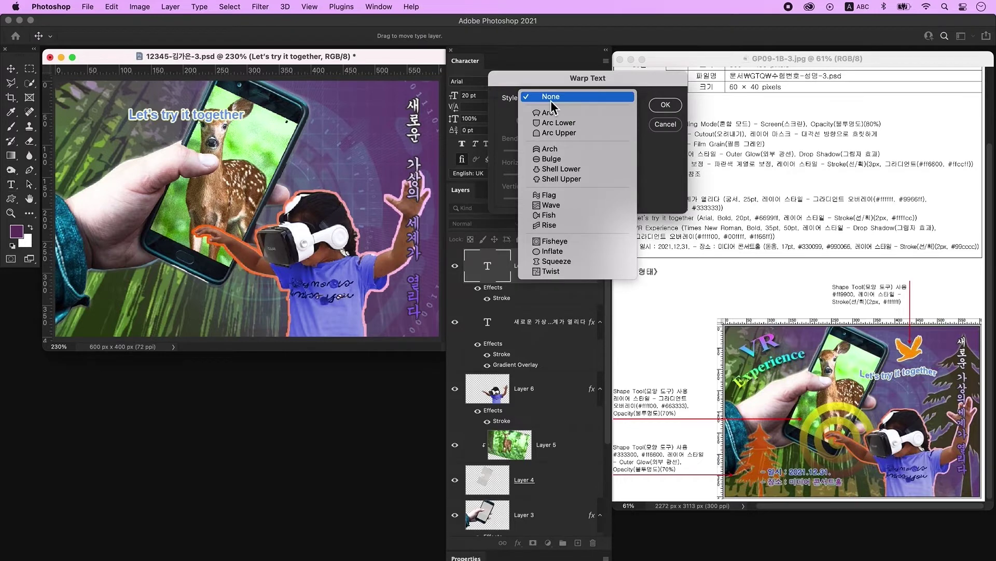
pyautogui.click(564, 199)
pyautogui.moveTo(595, 151); pyautogui.dragTo(537, 151)
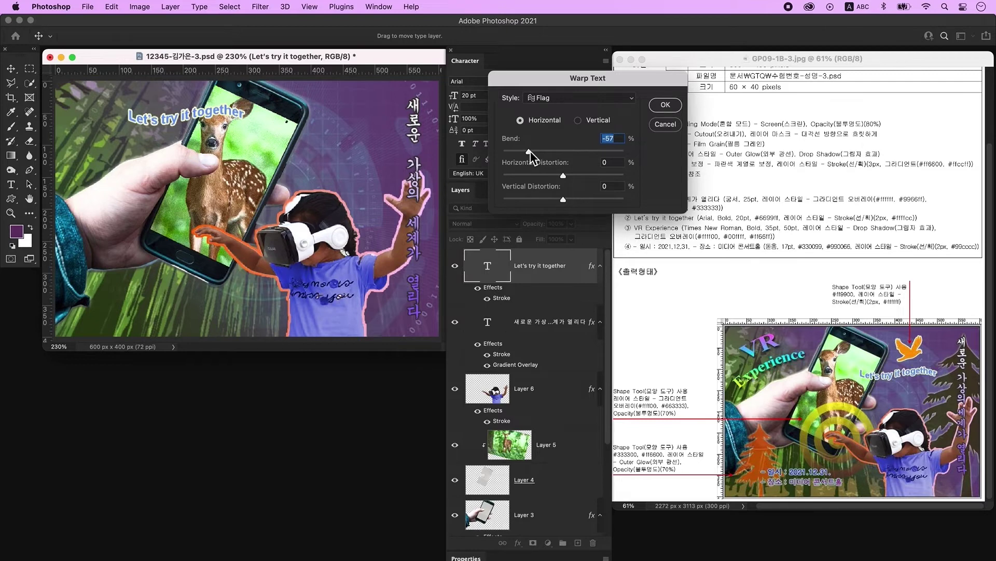
pyautogui.click(666, 104)
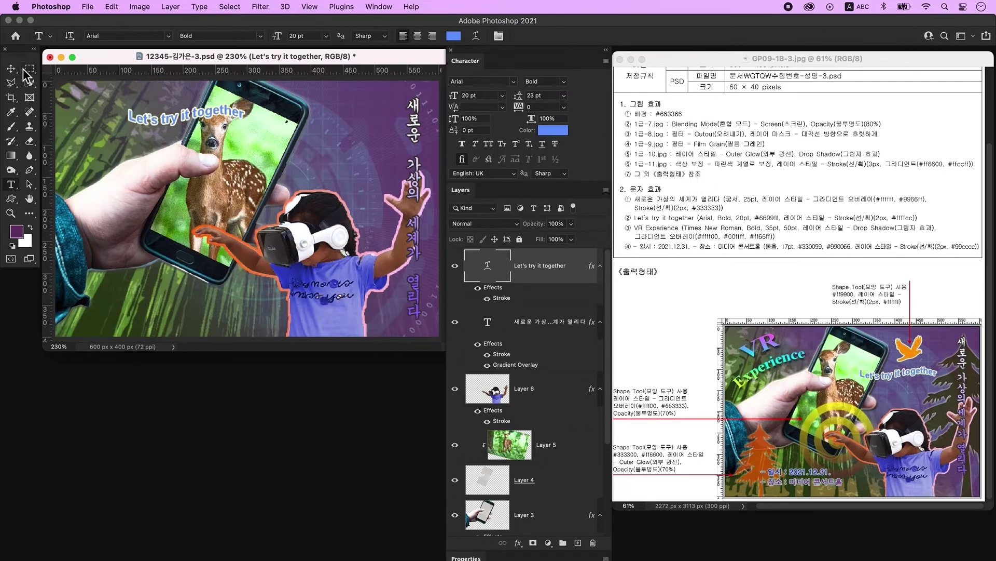
pyautogui.moveTo(197, 123); pyautogui.dragTo(314, 152)
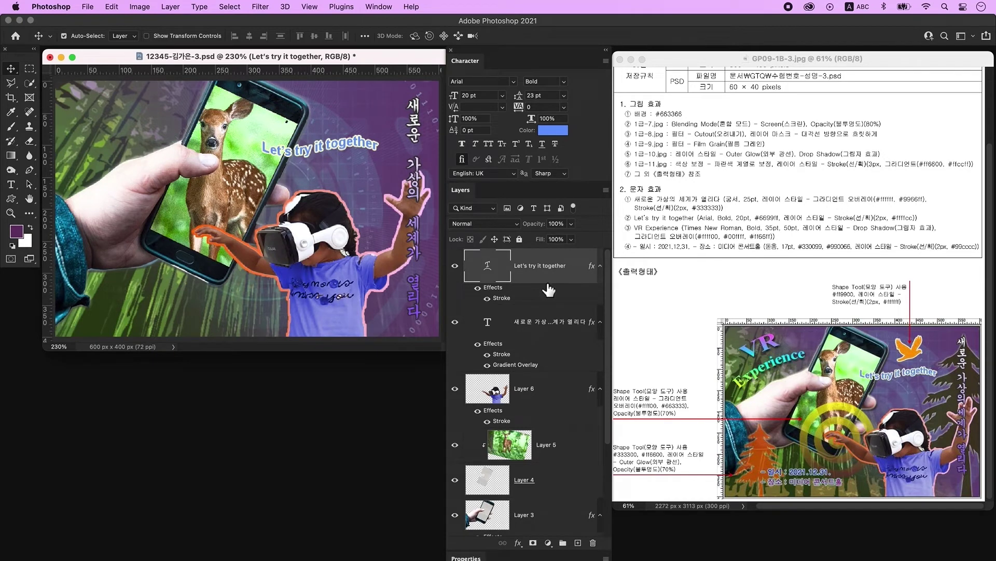
# Add a new layer and enter the two-line 'VR Experience' heading near the top-left.
pyautogui.click(578, 542)
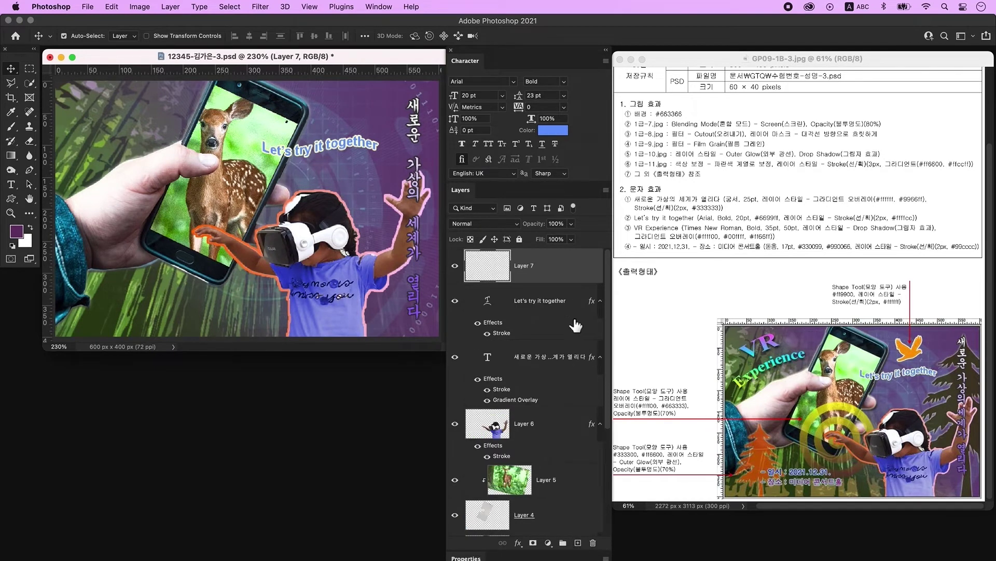
pyautogui.press('t')
pyautogui.click(125, 133)
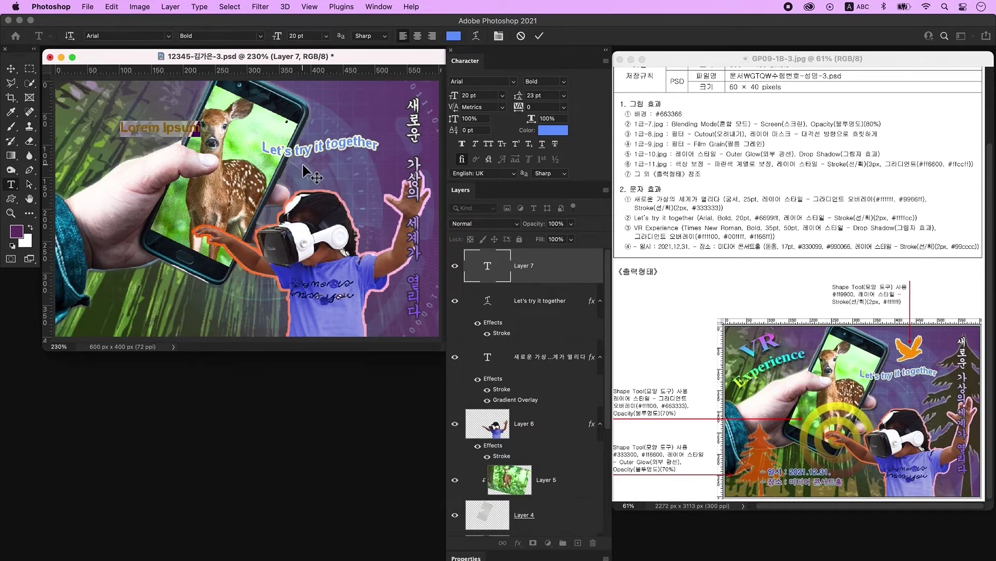
pyautogui.write('VR Experience')
pyautogui.press('super+Return')
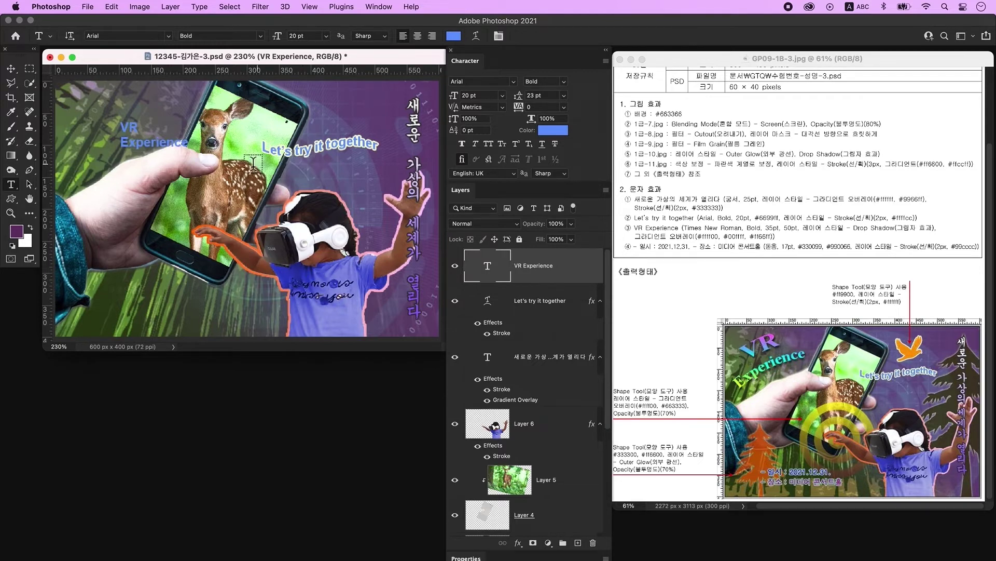
# Set the heading to Times New Roman at 35 pt, with 'VR' enlarged to 50 pt.
pyautogui.click(497, 83)
pyautogui.write('Times New Roman')
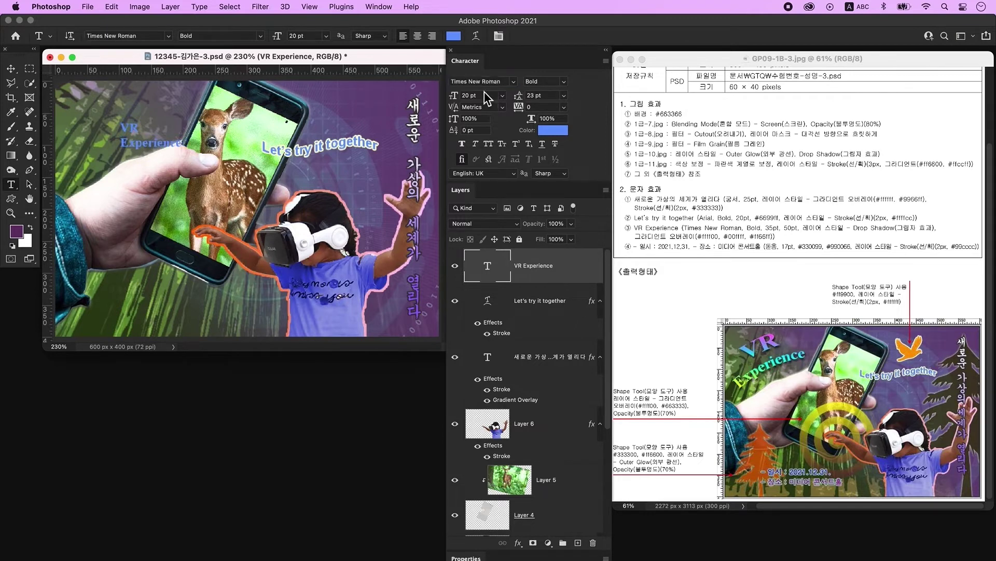
pyautogui.click(461, 97)
pyautogui.write('35')
pyautogui.press('Return')
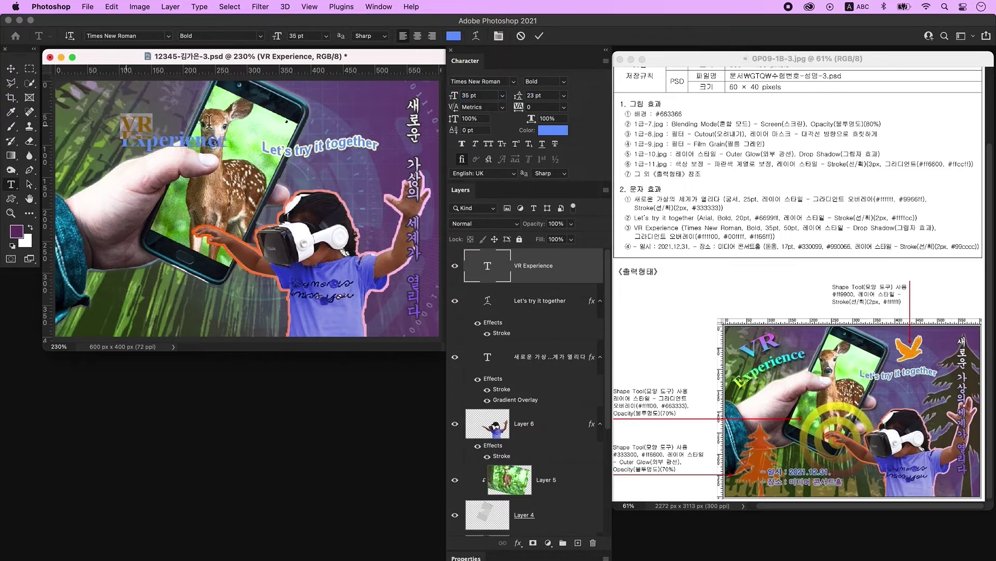
pyautogui.click(483, 95)
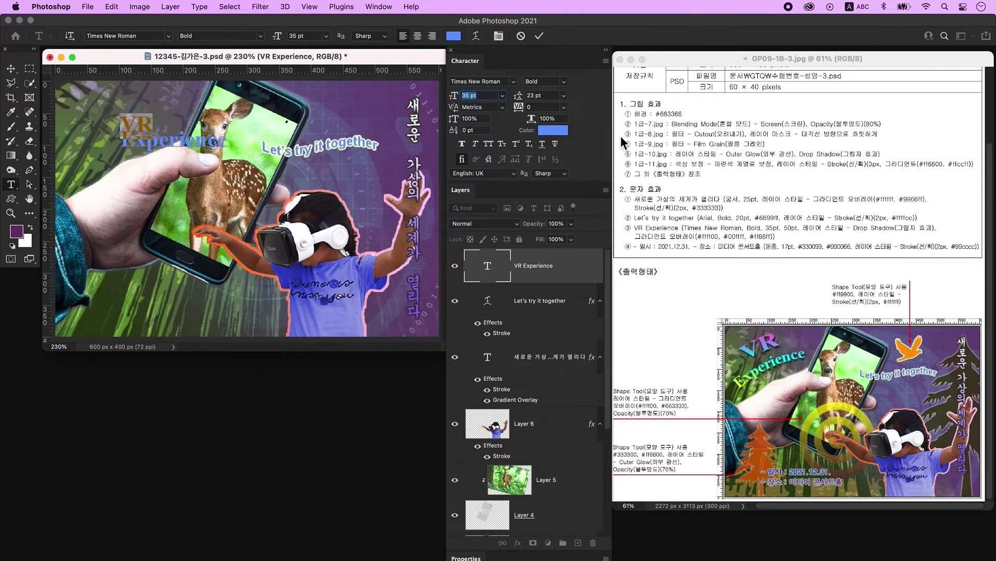
pyautogui.write('50')
pyautogui.press('Return')
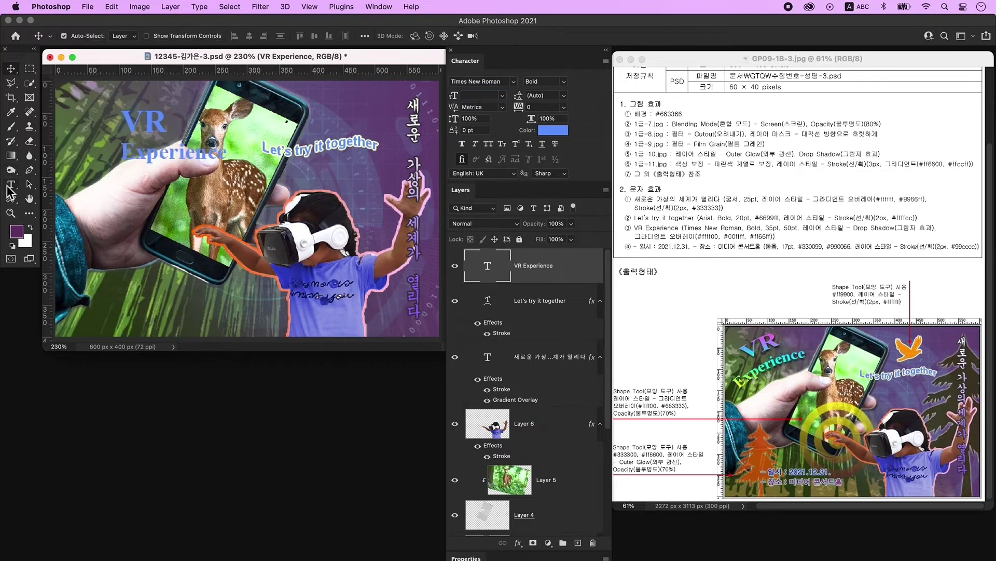
# Centre-align both heading lines, commit the text, and open its layer styles.
pyautogui.moveTo(228, 158); pyautogui.dragTo(127, 130)
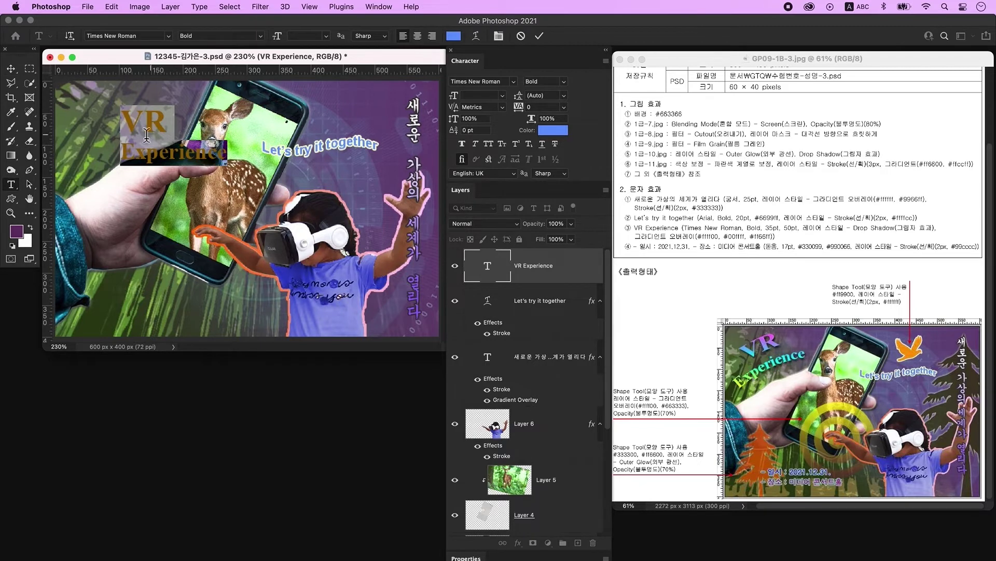
pyautogui.click(418, 38)
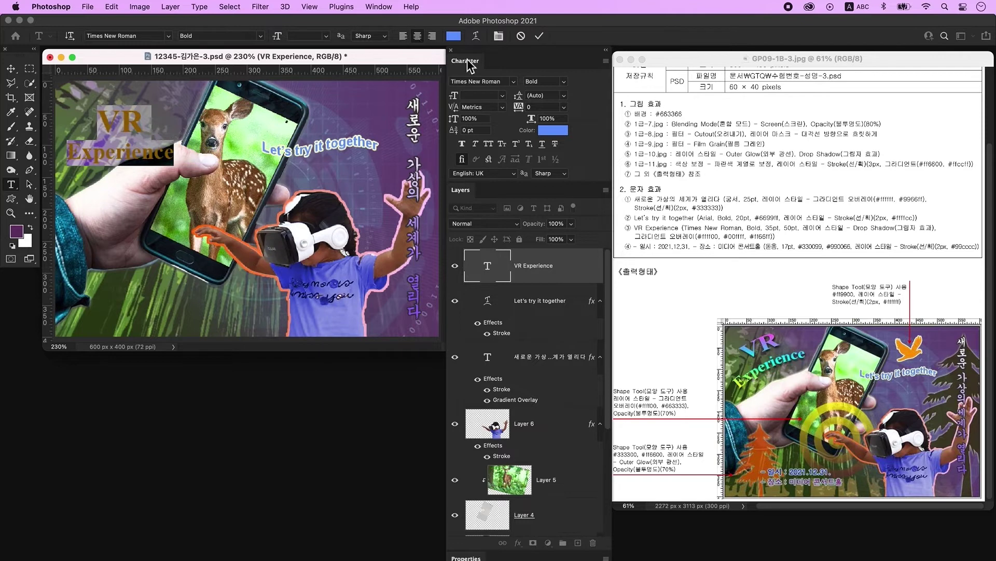
pyautogui.click(587, 278)
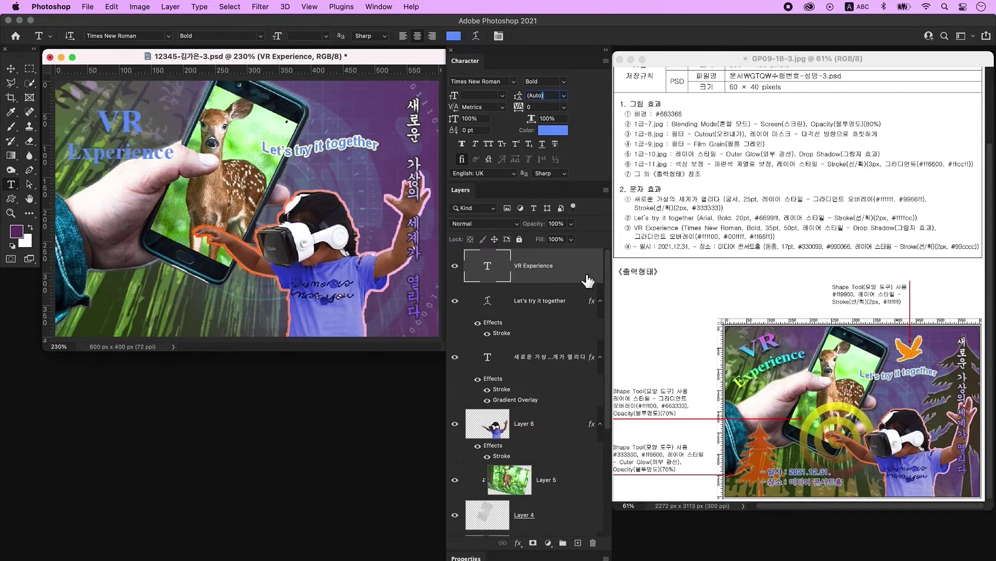
pyautogui.doubleClick(587, 280)
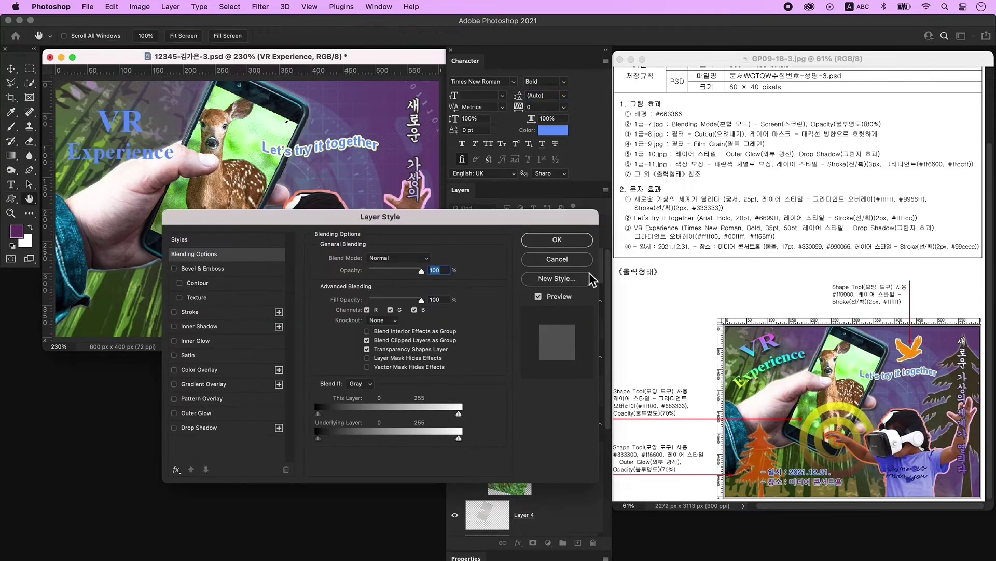
# Add a drop shadow and a gradient overlay whose left stop is yellow #ffff00.
pyautogui.click(221, 428)
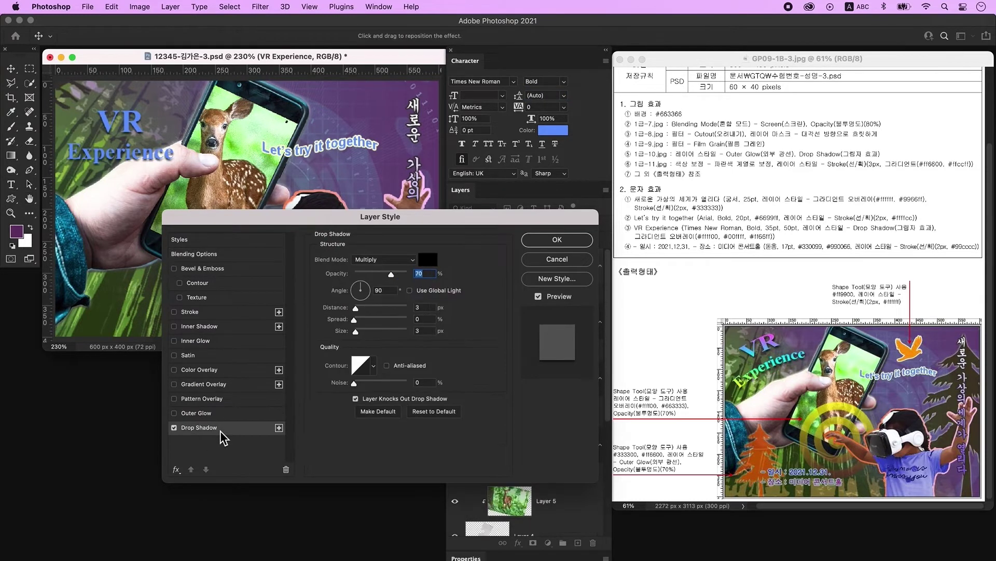
pyautogui.click(220, 386)
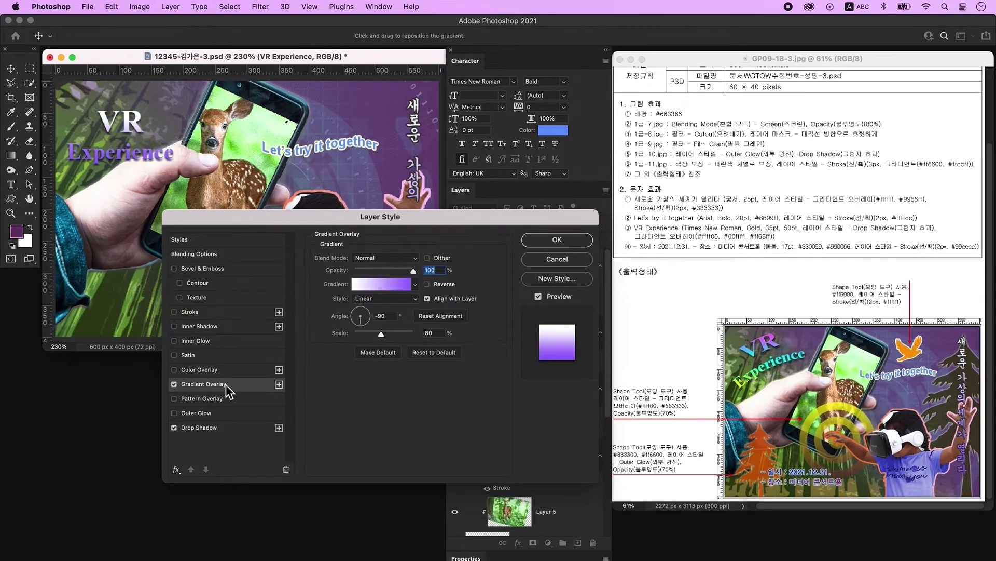
pyautogui.click(391, 287)
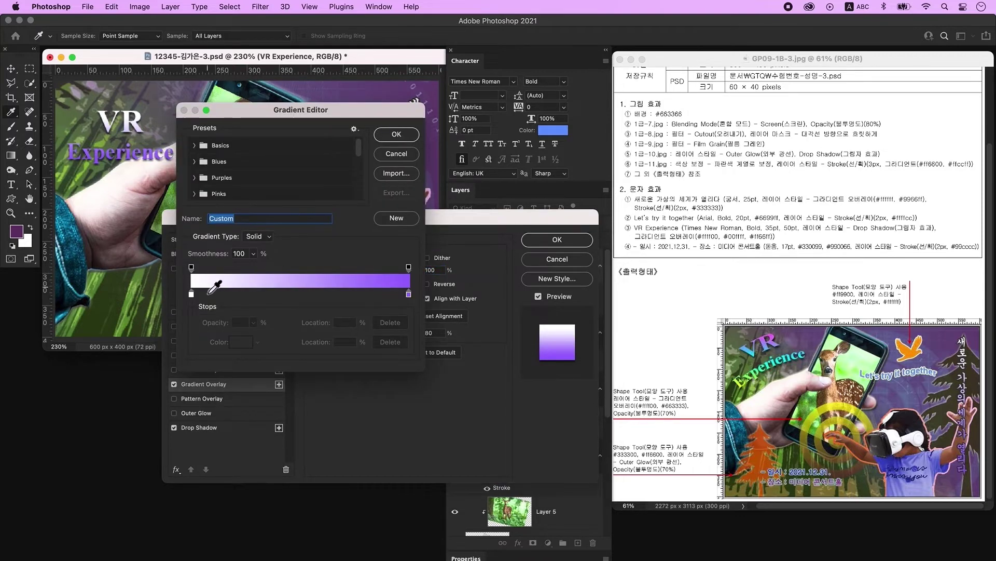
pyautogui.doubleClick(192, 295)
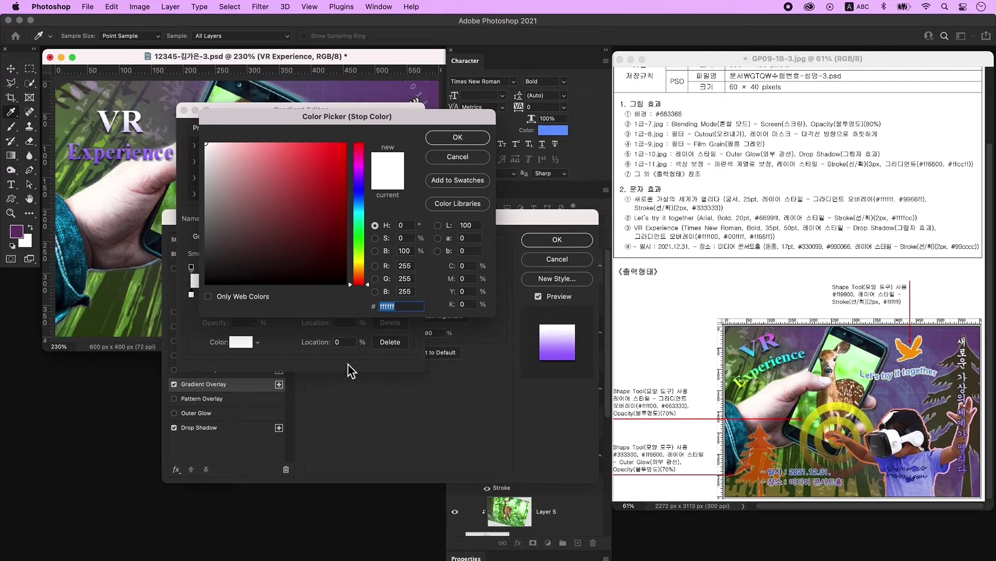
pyautogui.write('ffff00')
pyautogui.press('Return')
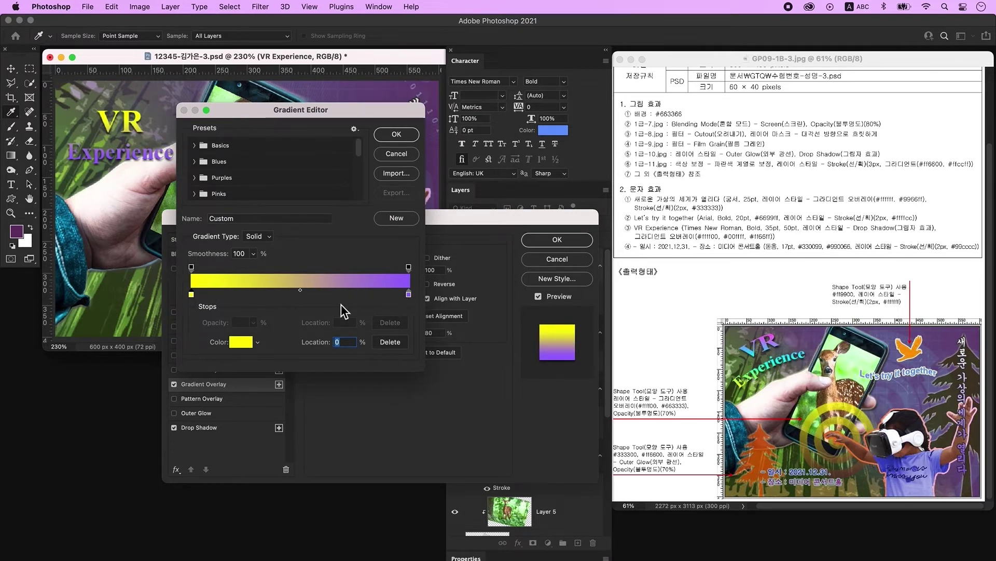
# Add a cyan #00ffff middle gradient stop positioned at 50%.
pyautogui.click(306, 295)
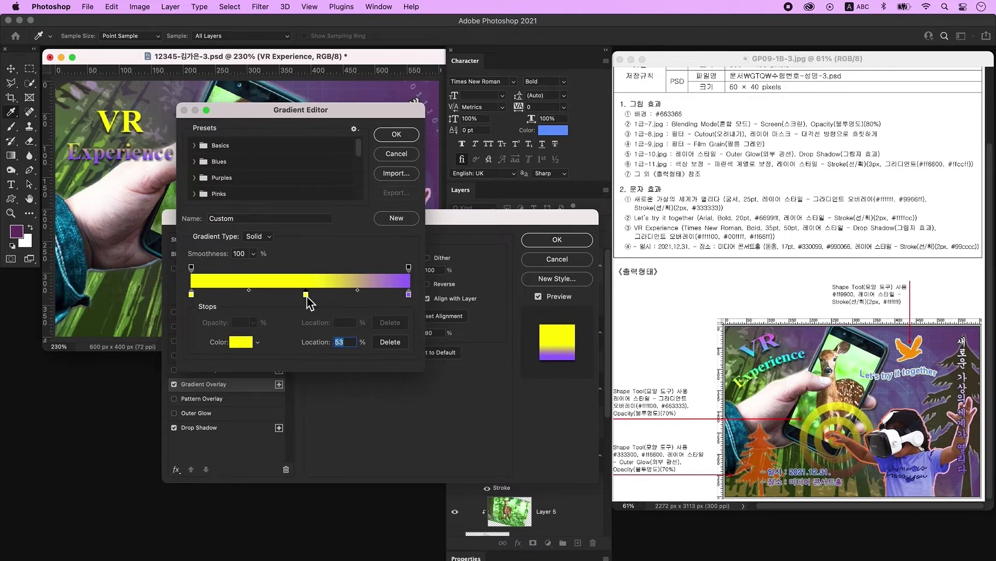
pyautogui.doubleClick(306, 295)
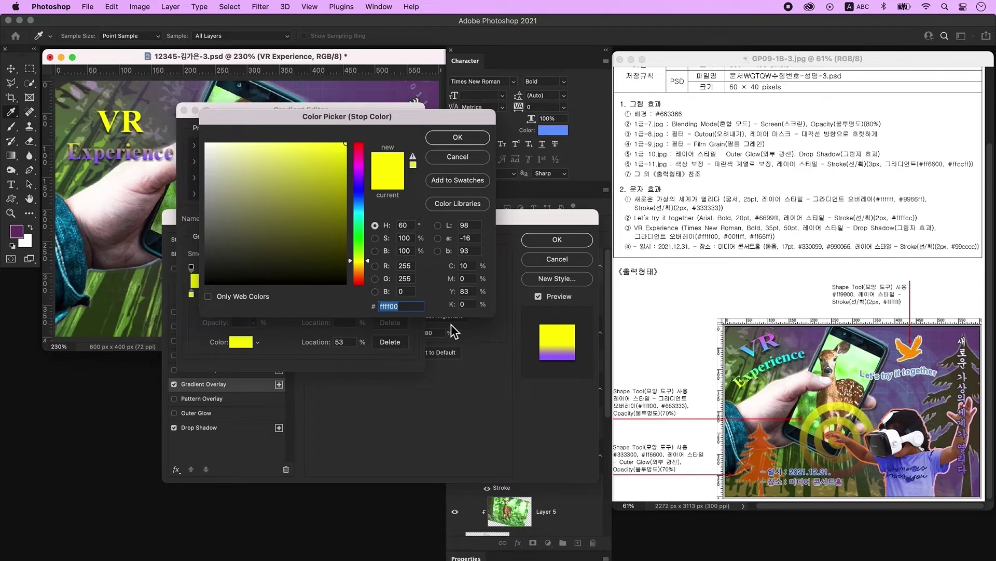
pyautogui.write('00ffff')
pyautogui.press('Return')
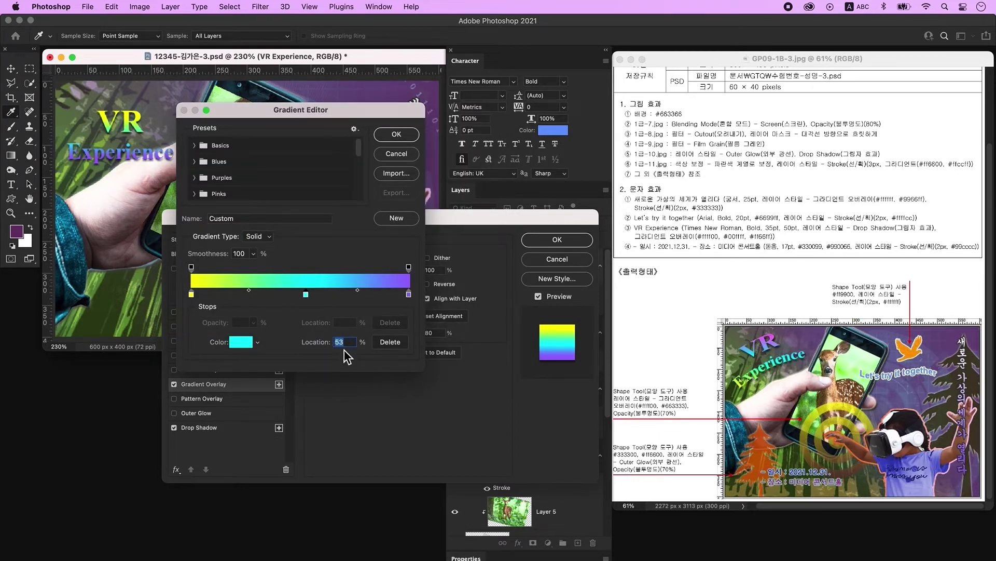
pyautogui.write('50')
# Set the gradient's end stop to magenta #ff66ff and apply the overlay.
pyautogui.click(408, 295)
pyautogui.doubleClick(409, 294)
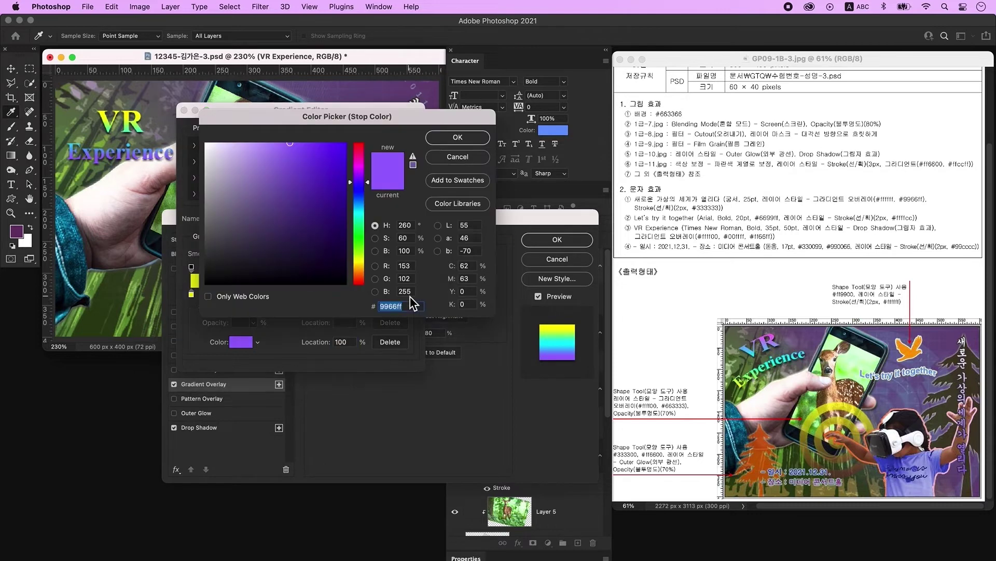
pyautogui.press('BackSpace')
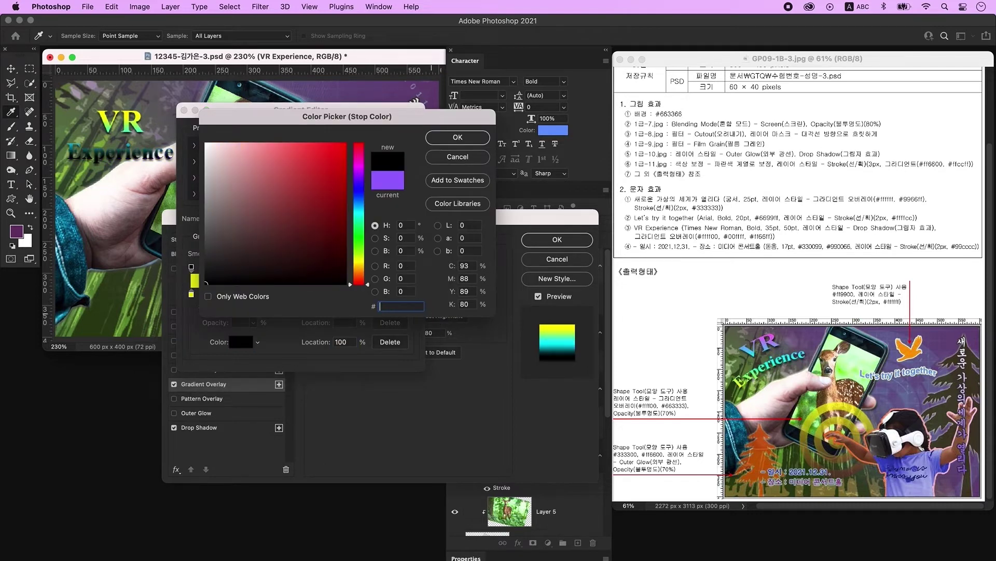
pyautogui.write('ff66ff')
pyautogui.press('Return')
pyautogui.press('Return')
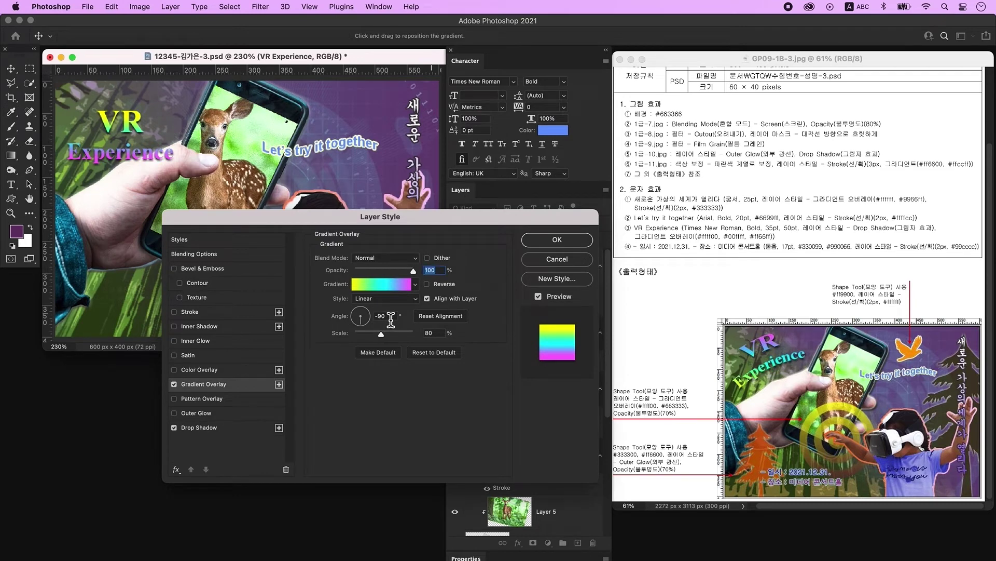
pyautogui.click(391, 316)
pyautogui.press('Return')
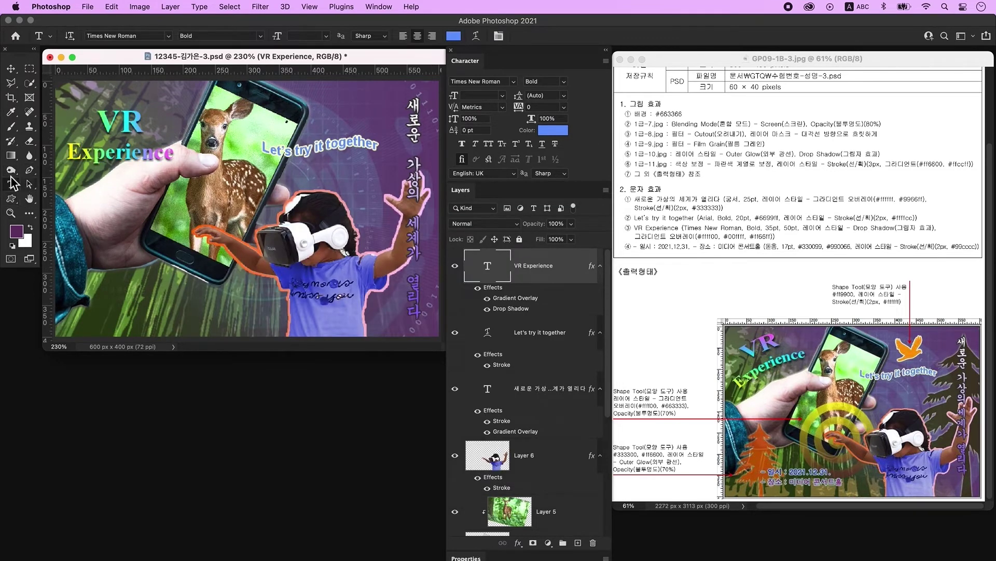
# Warp the VR Experience title into a gentle Arc.
pyautogui.click(475, 38)
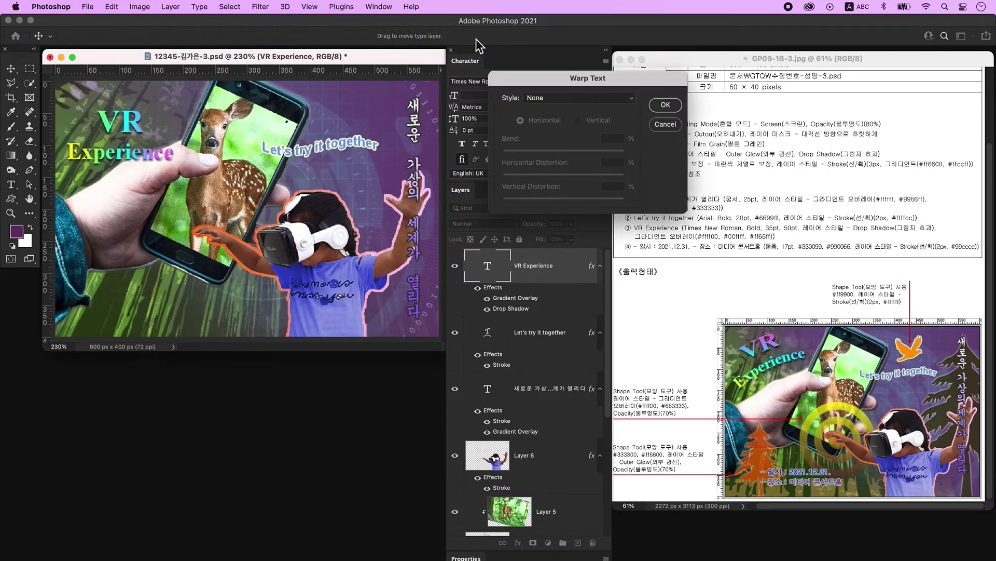
pyautogui.click(569, 103)
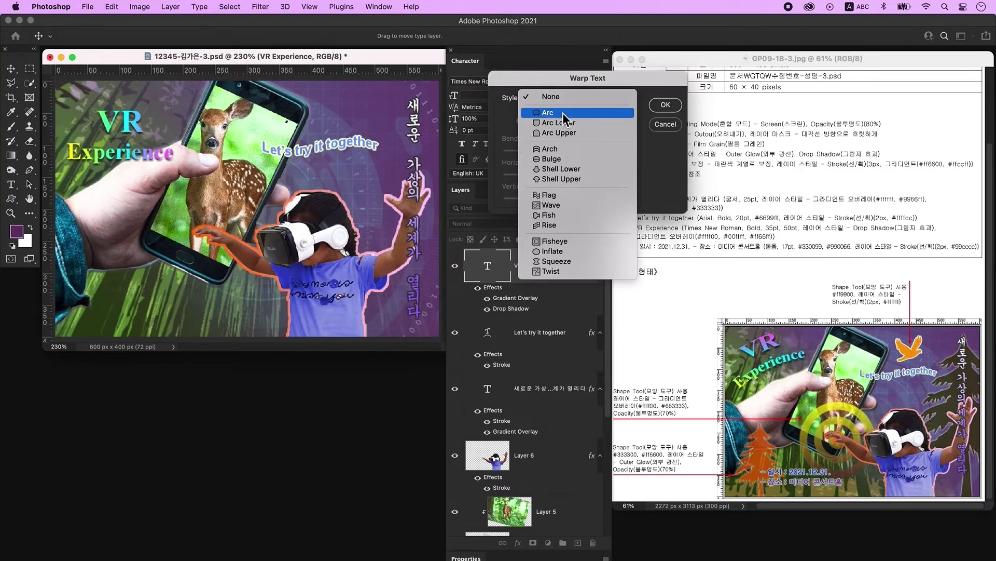
pyautogui.click(563, 112)
pyautogui.moveTo(594, 151); pyautogui.dragTo(578, 153)
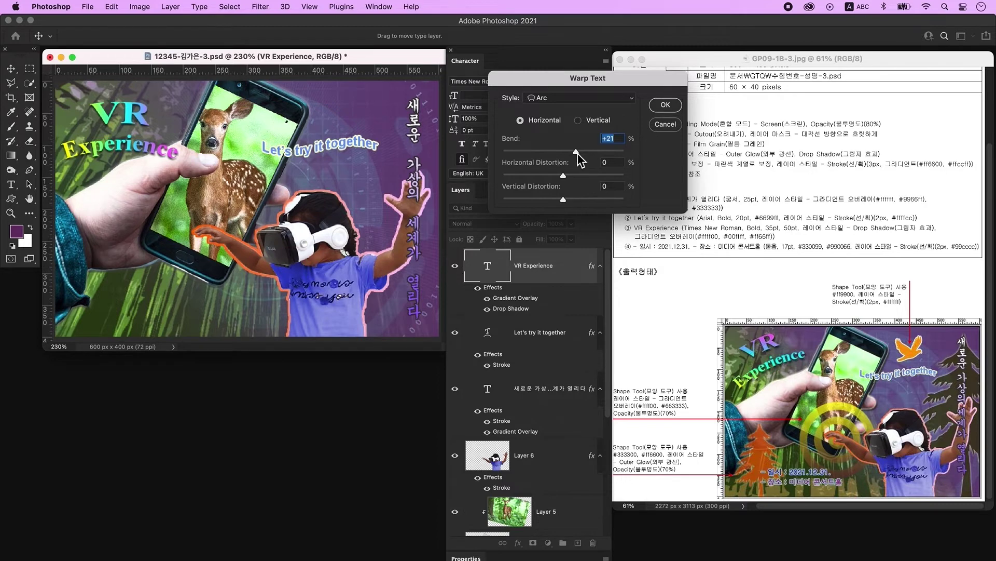
pyautogui.press('Return')
# Rotate the title upward about -27.69° and nudge it slightly left.
pyautogui.hotkey('ctrl', 't')
pyautogui.moveTo(207, 176); pyautogui.dragTo(210, 137)
pyautogui.moveTo(132, 143); pyautogui.dragTo(128, 141)
pyautogui.press('Return')
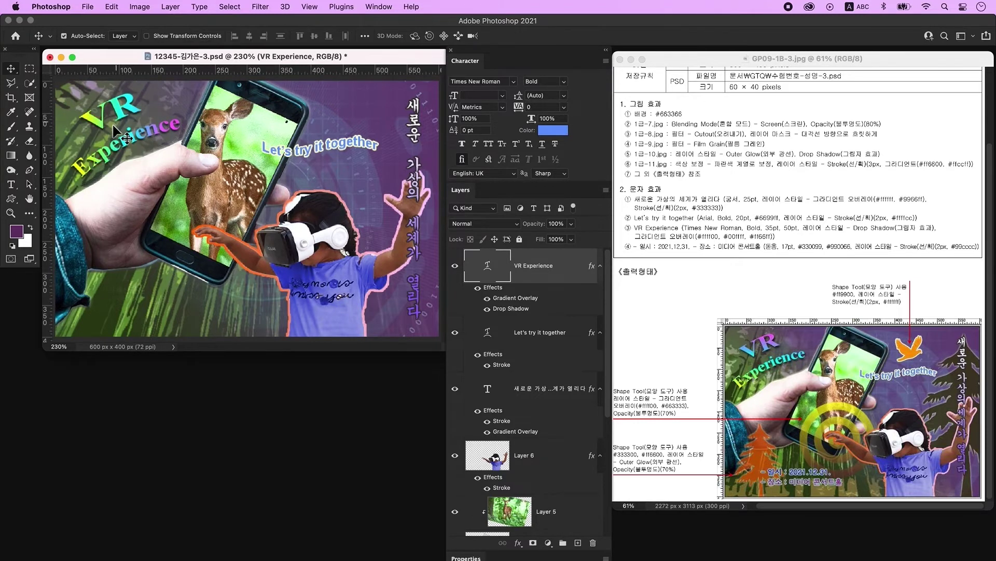
# Set the title's gradient overlay angle to 90° and add a new empty layer.
pyautogui.doubleClick(574, 274)
pyautogui.click(203, 384)
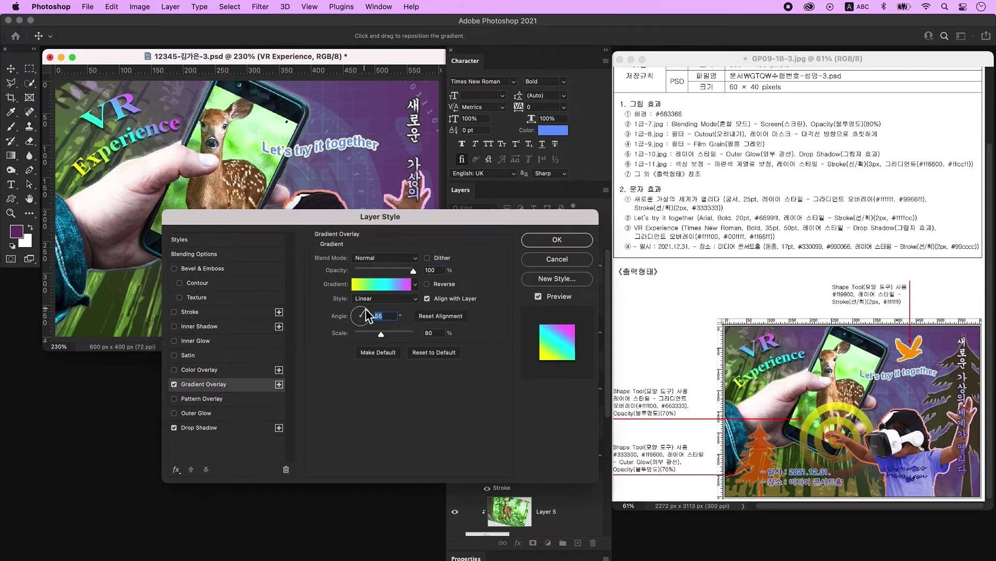
pyautogui.click(592, 262)
pyautogui.doubleClick(571, 238)
pyautogui.click(204, 384)
pyautogui.write('90')
pyautogui.press('Tab')
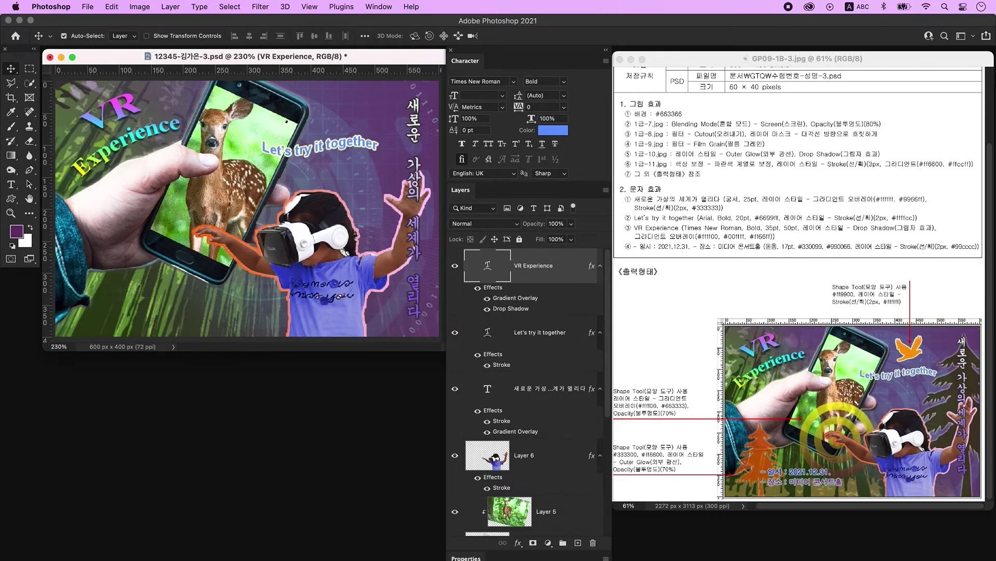
pyautogui.click(578, 543)
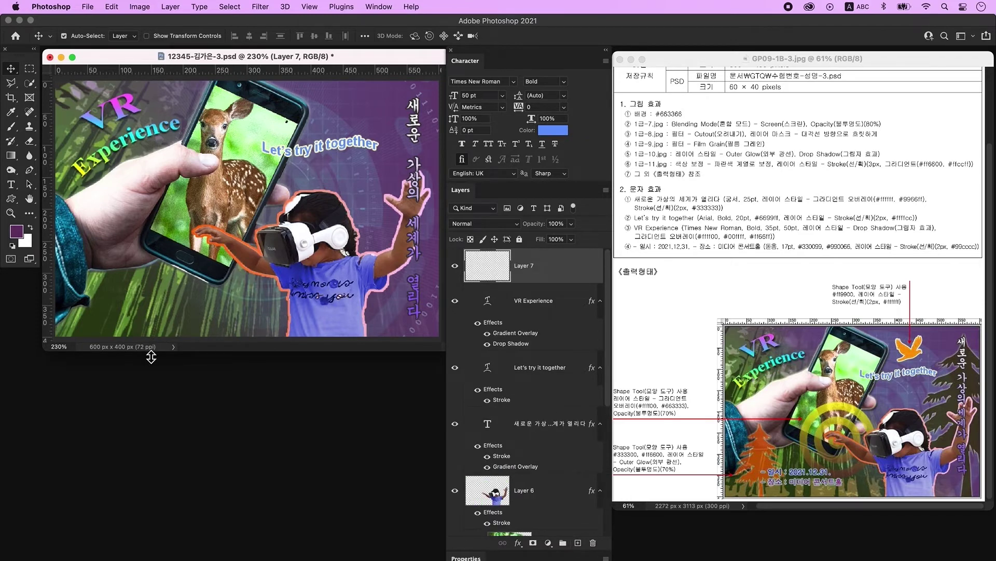
# Type the lines '-일시:2021.12.31' and '-장소: 미디어 콘서트홀' at the lower left.
pyautogui.click(10, 184)
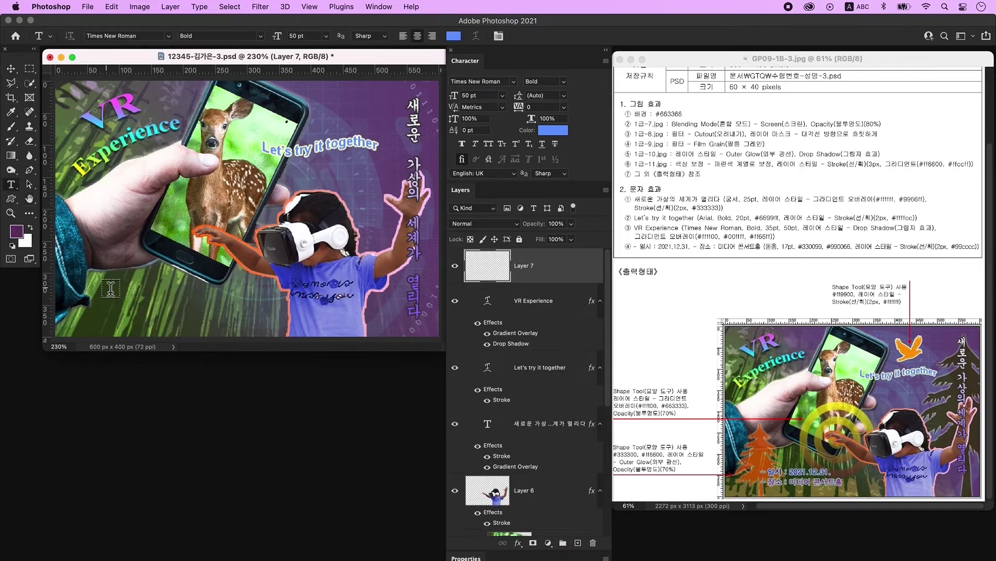
pyautogui.click(115, 291)
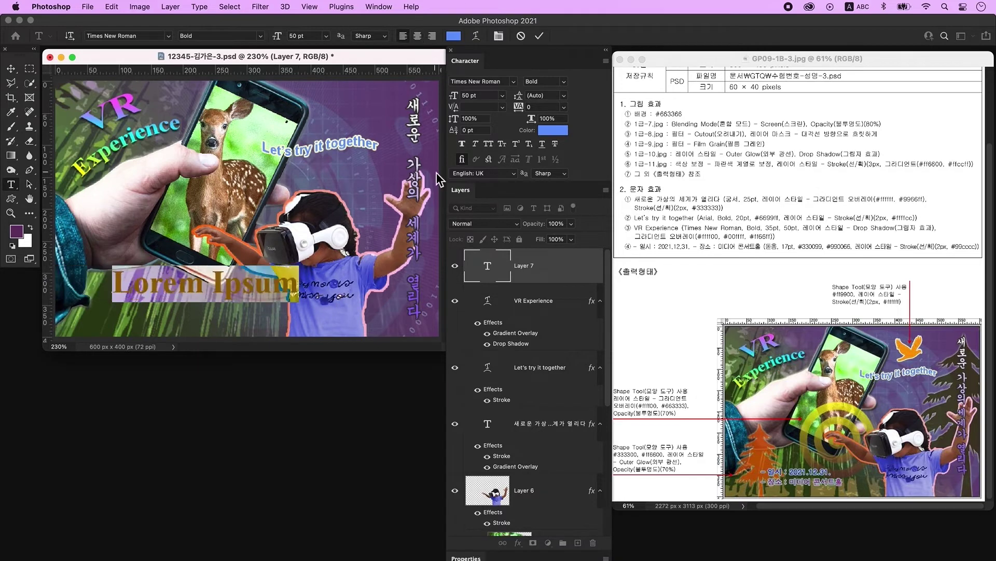
pyautogui.press('BackSpace')
pyautogui.hotkey('ctrl', 'space')
pyautogui.write('-일시:2021.12.31')
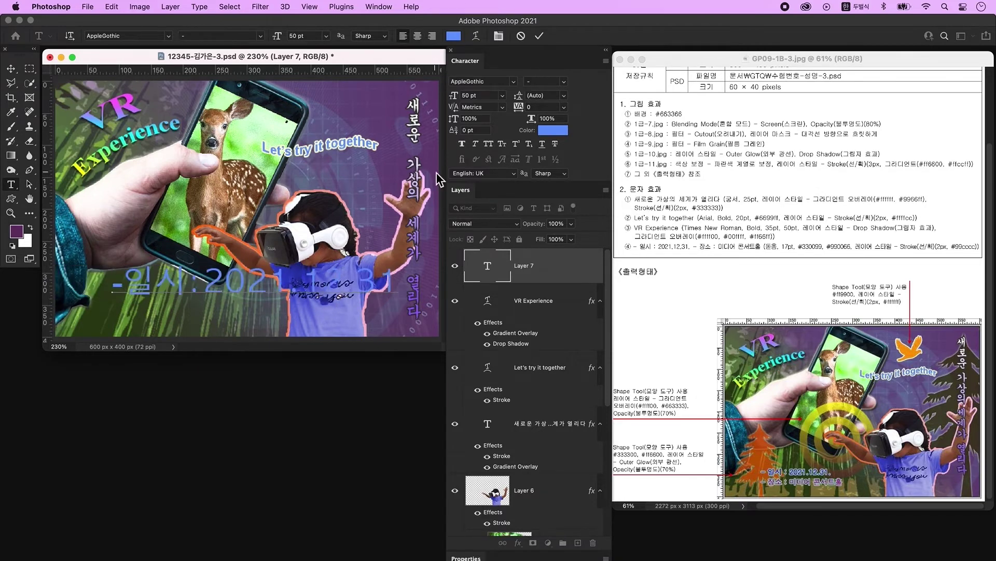
pyautogui.write('.')
pyautogui.press('BackSpace')
pyautogui.press('Return')
pyautogui.write('-장소: 미디어 콘서트홀')
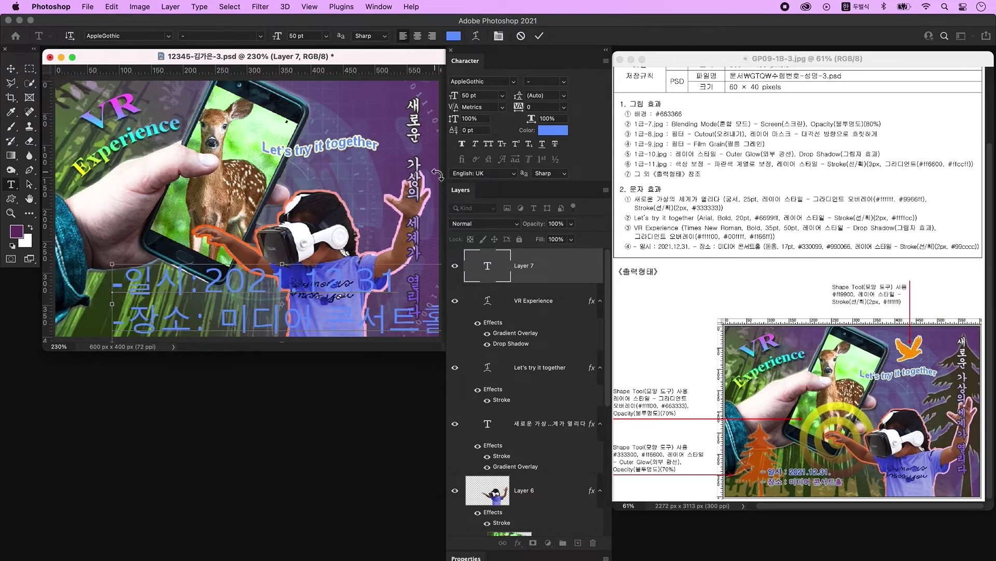
pyautogui.click(440, 173)
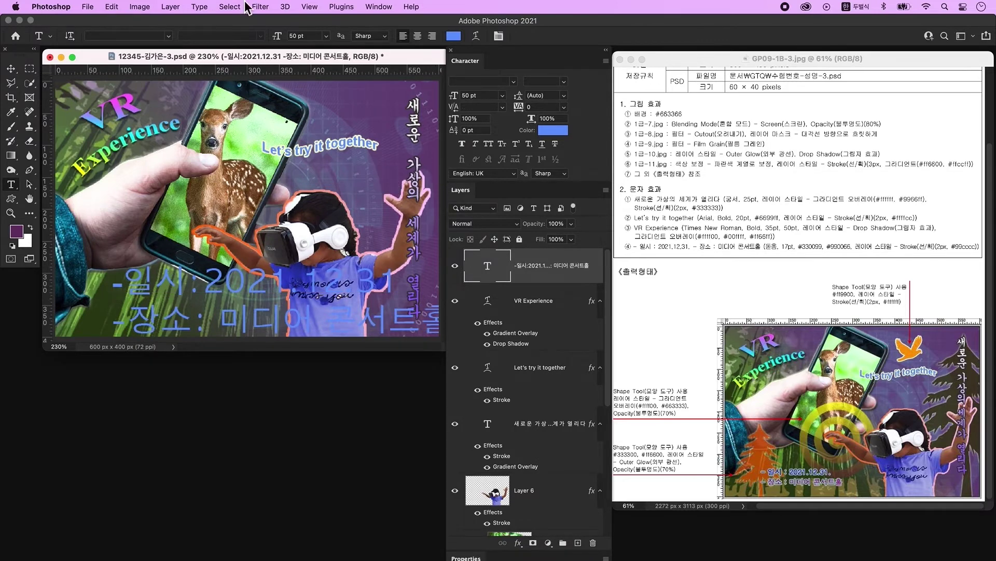
# Set the text to KoPubWorld돋움체_Pro Light, 17 pt, coloured #330099.
pyautogui.click(513, 82)
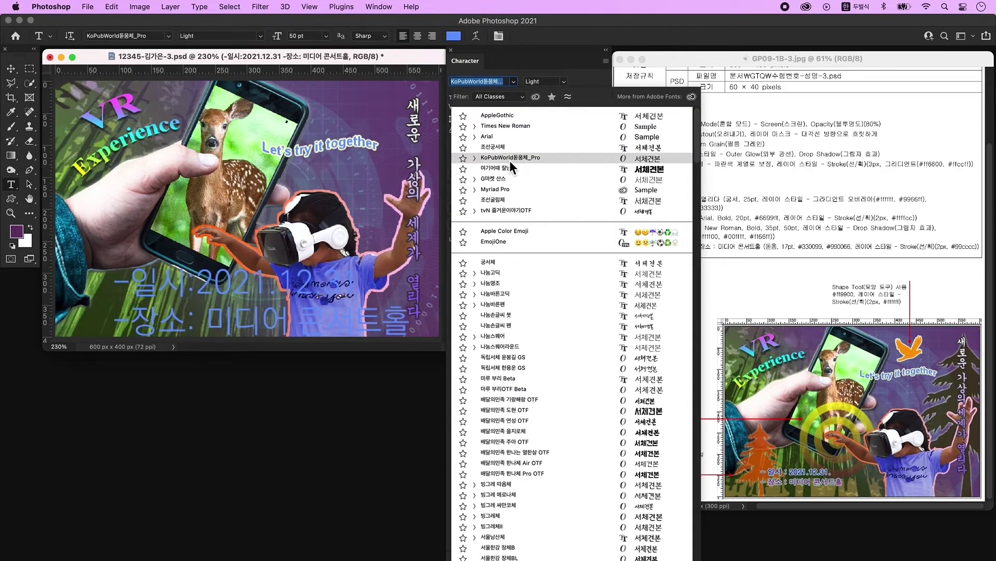
pyautogui.click(510, 160)
pyautogui.click(453, 95)
pyautogui.hotkey('ctrl', 'space')
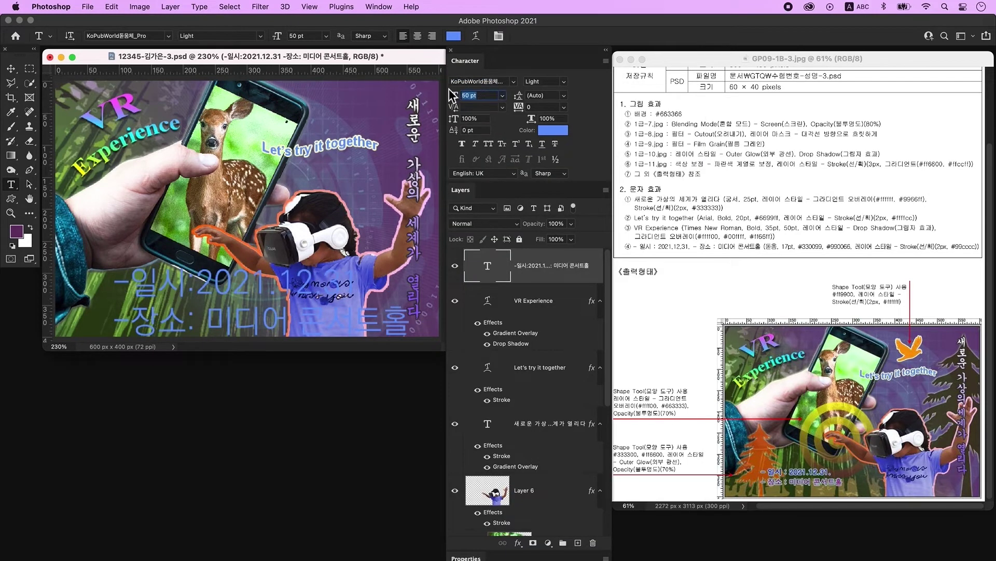
pyautogui.write('17')
pyautogui.press('Return')
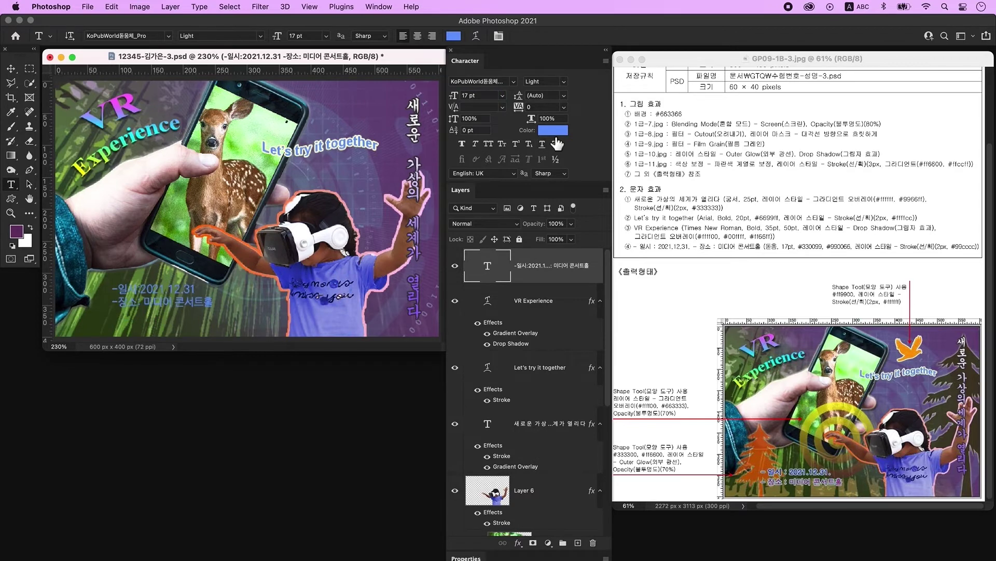
pyautogui.click(558, 135)
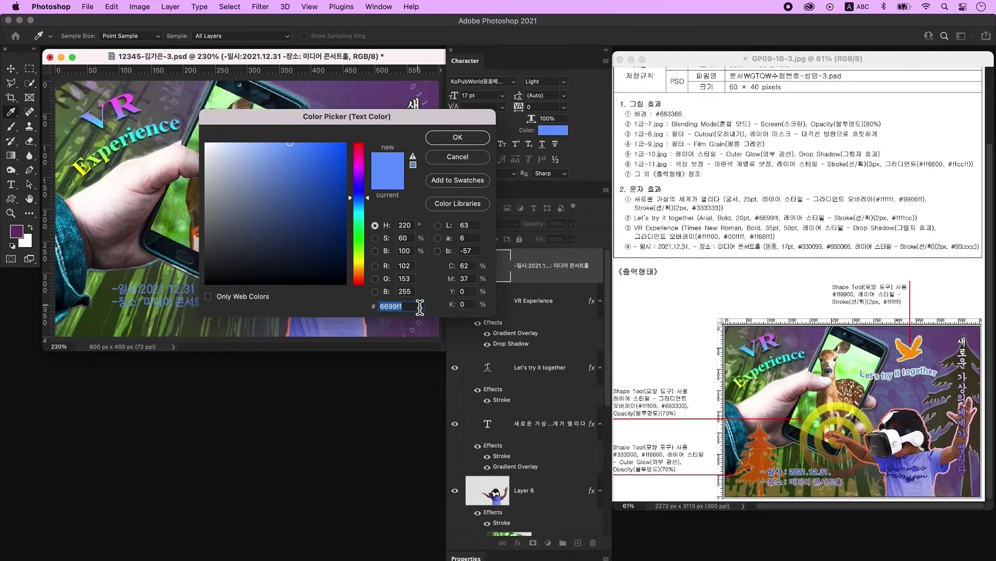
pyautogui.write('330099')
pyautogui.press('Return')
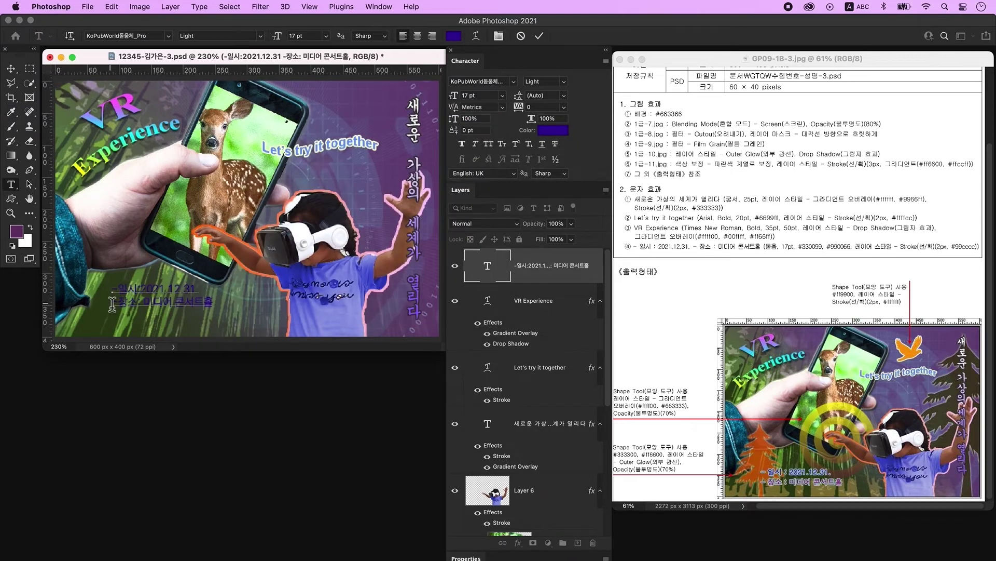
# Colour the venue line #990066 and add a Stroke layer style to the text.
pyautogui.moveTo(112, 303); pyautogui.dragTo(244, 308)
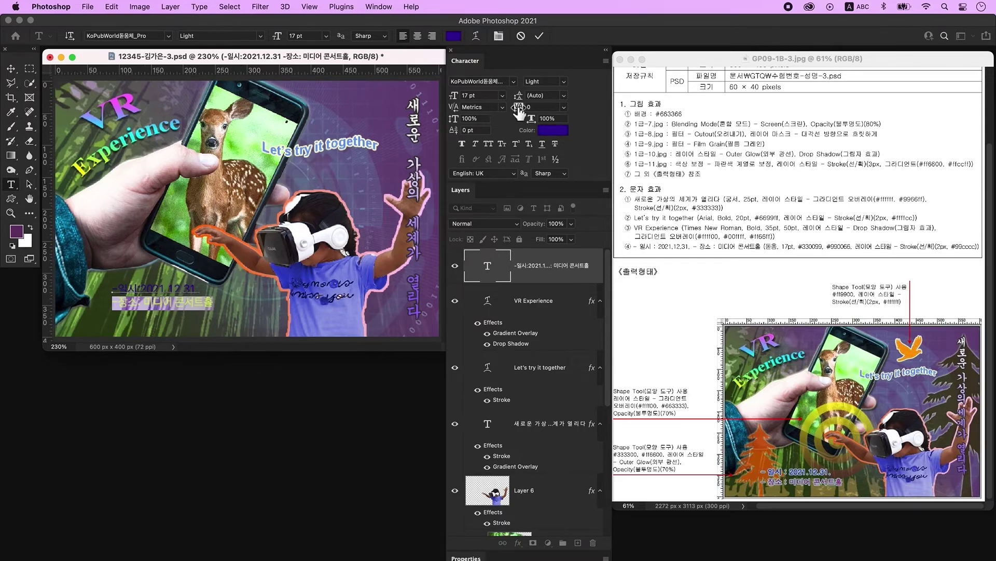
pyautogui.click(553, 130)
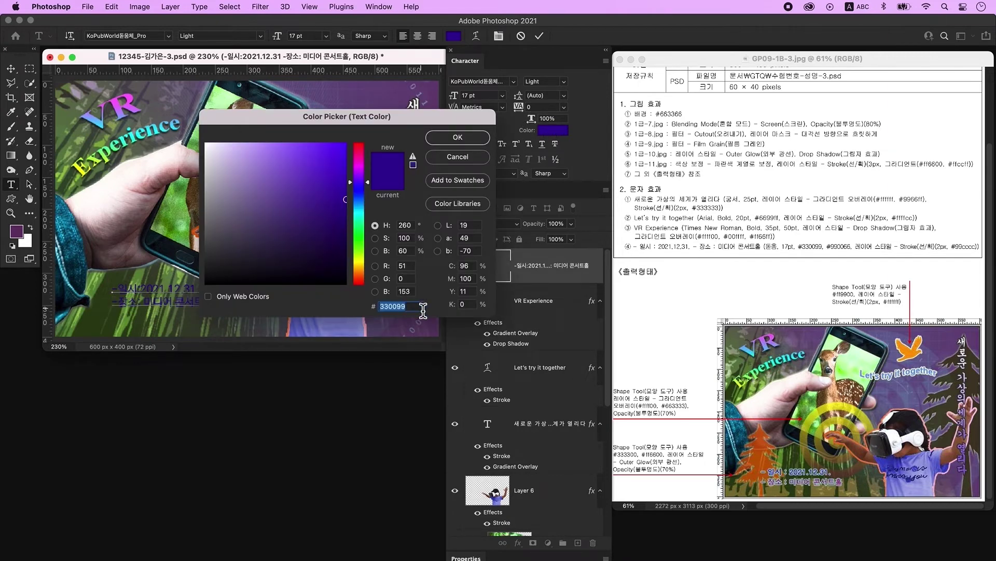
pyautogui.write('990066')
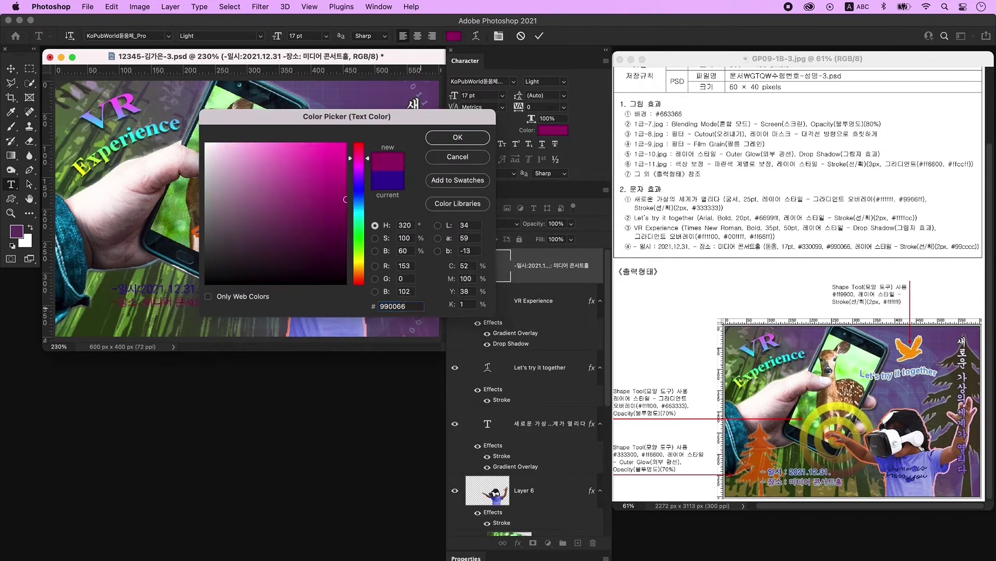
pyautogui.press('Return')
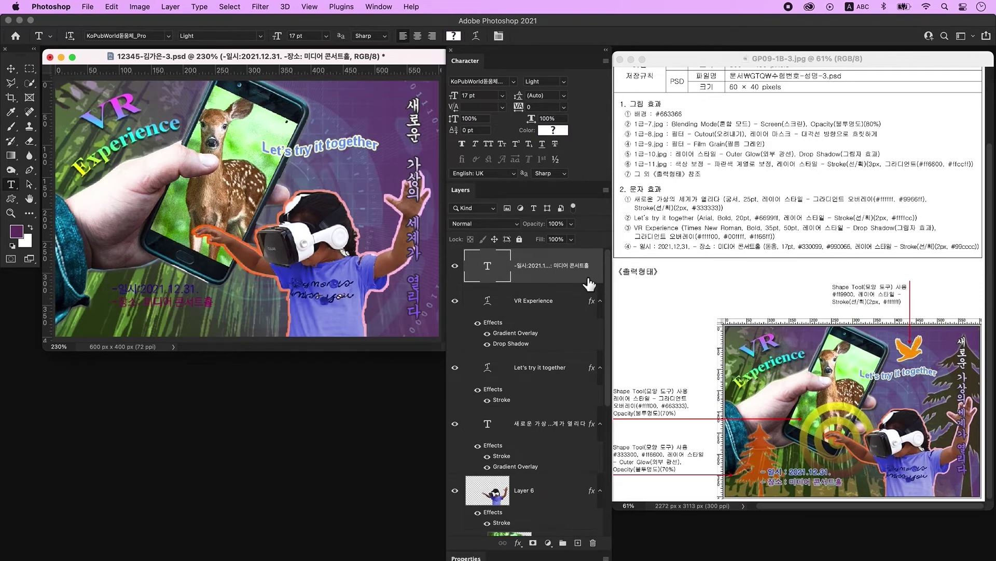
pyautogui.doubleClick(589, 283)
pyautogui.click(209, 313)
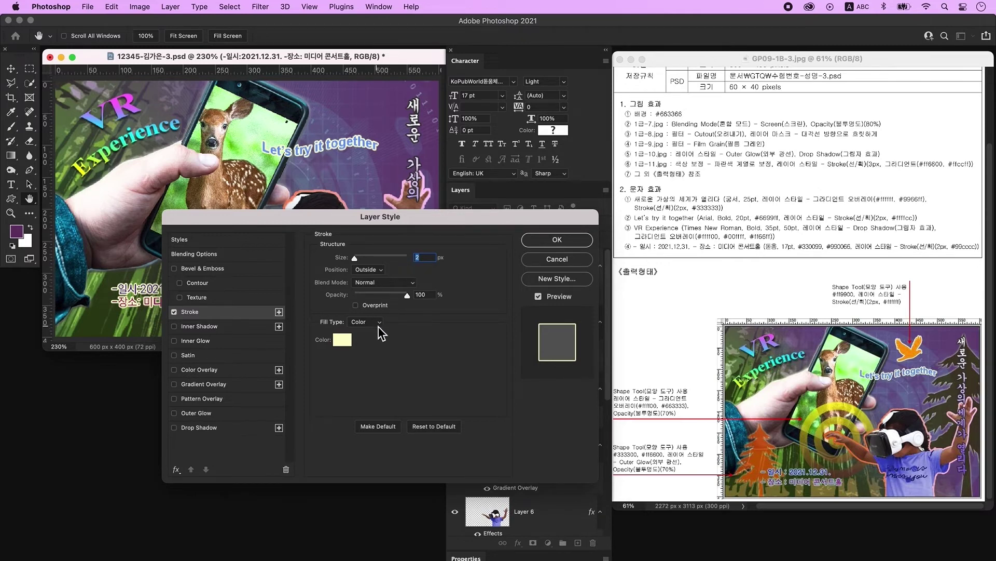
# Apply the pale yellow #ffffcc stroke, shift the text slightly right and down, and add a layer.
pyautogui.click(343, 340)
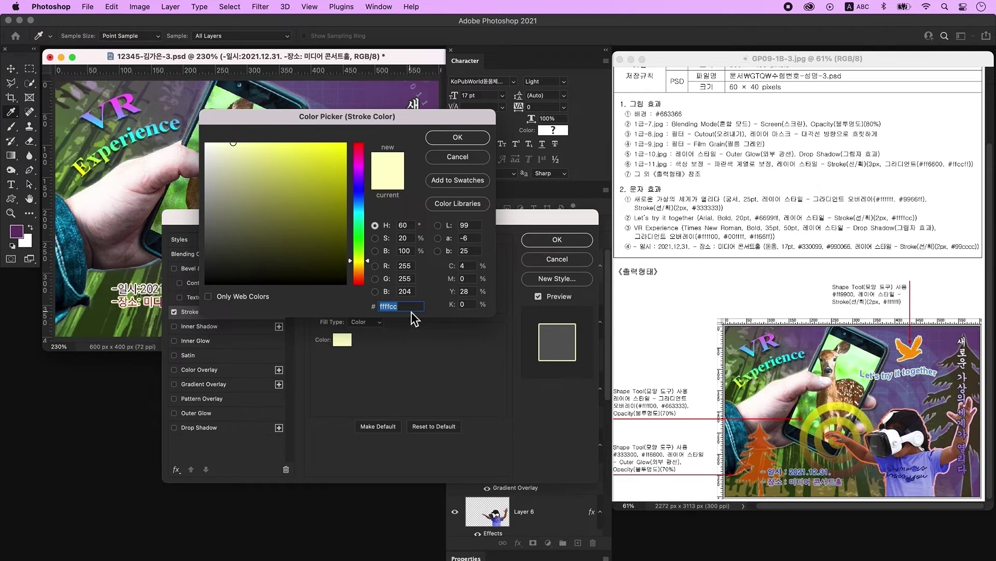
pyautogui.press('Return')
pyautogui.press('Return')
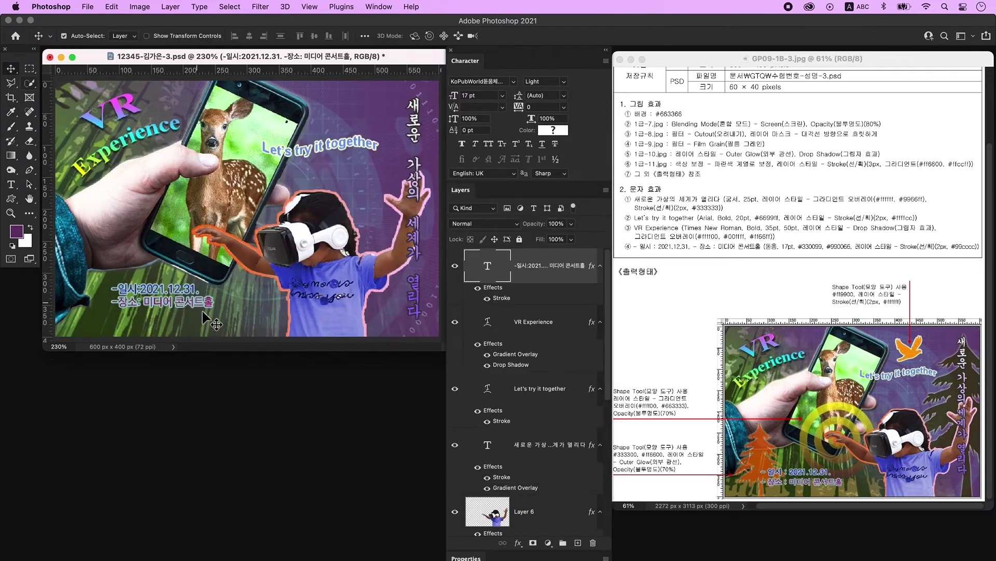
pyautogui.moveTo(167, 303); pyautogui.dragTo(178, 317)
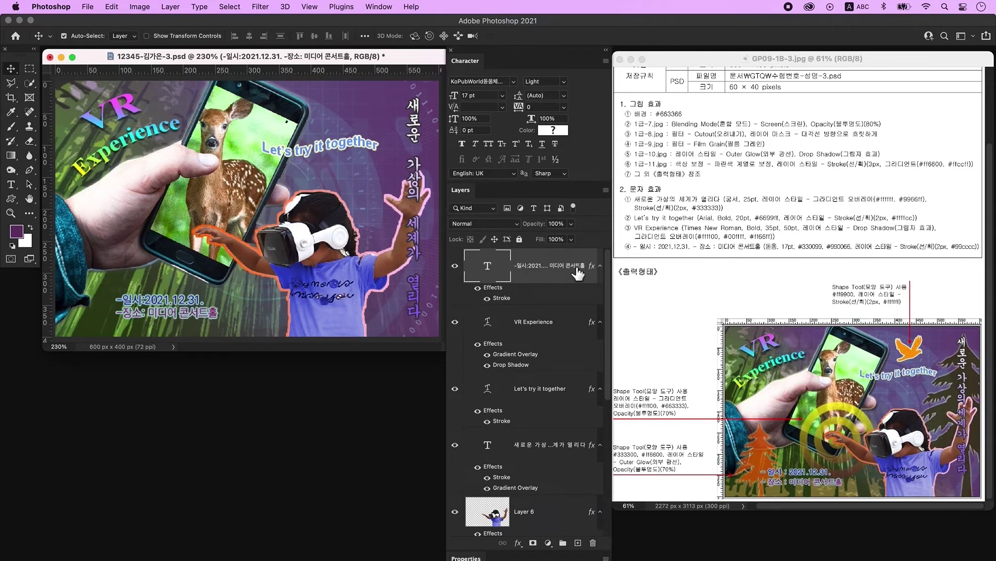
pyautogui.click(578, 543)
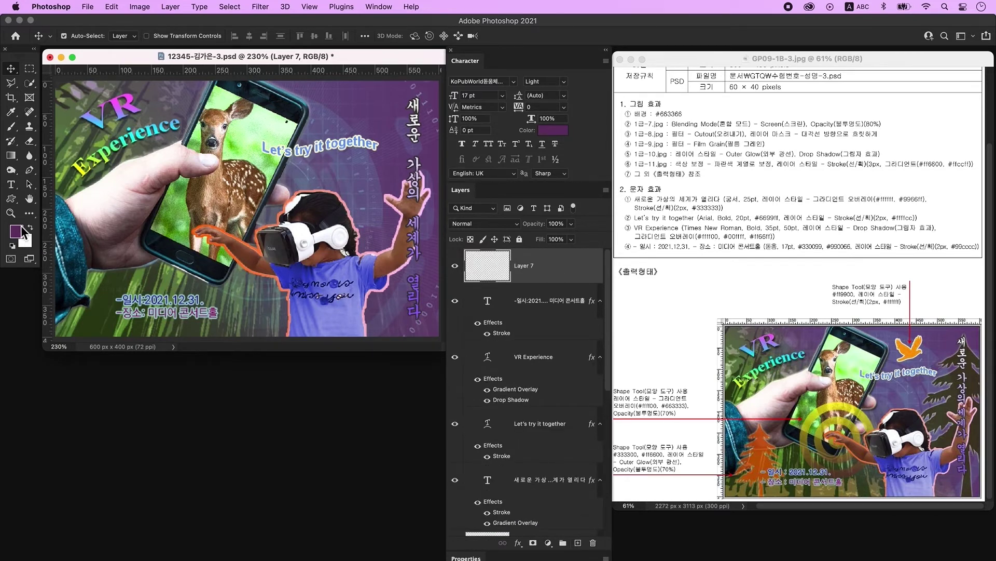
# Draw an orange flying-bird custom shape near the top right of the image.
pyautogui.click(11, 199)
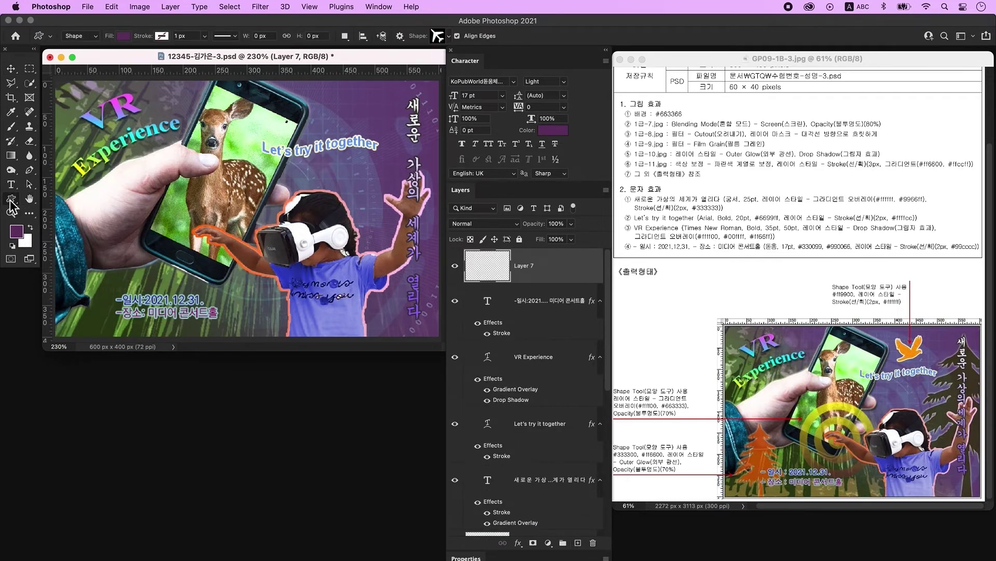
pyautogui.click(123, 38)
pyautogui.click(177, 97)
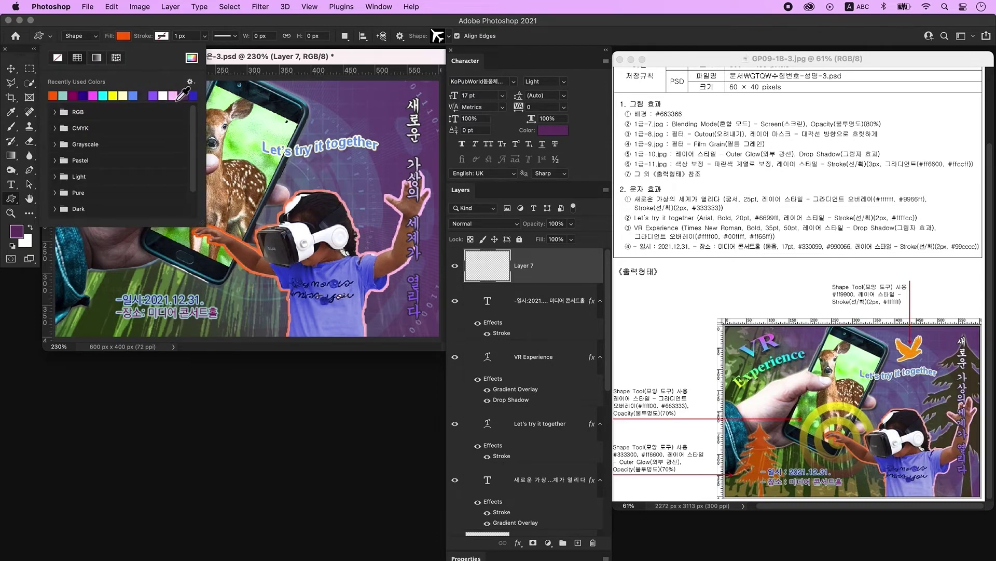
pyautogui.click(269, 61)
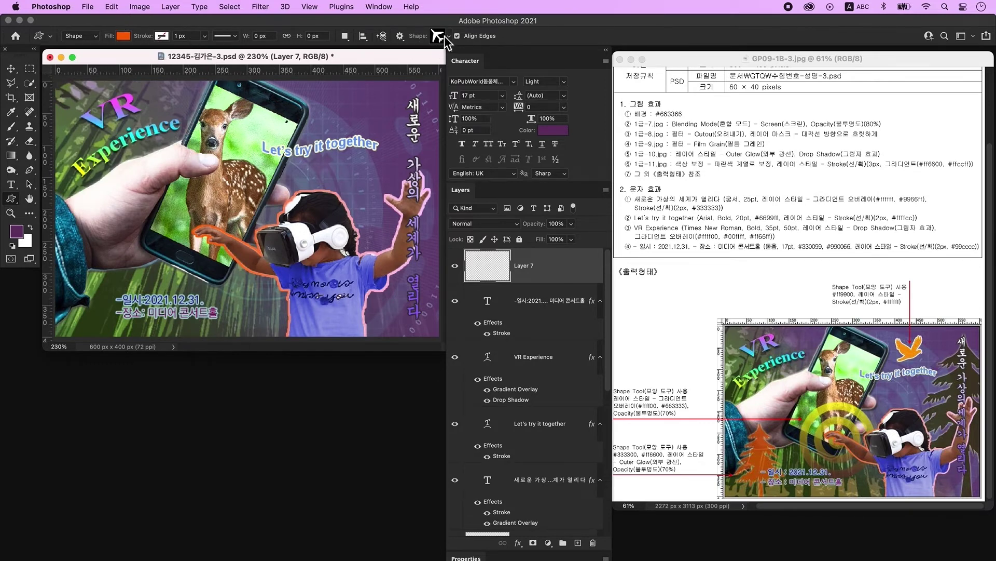
pyautogui.click(438, 36)
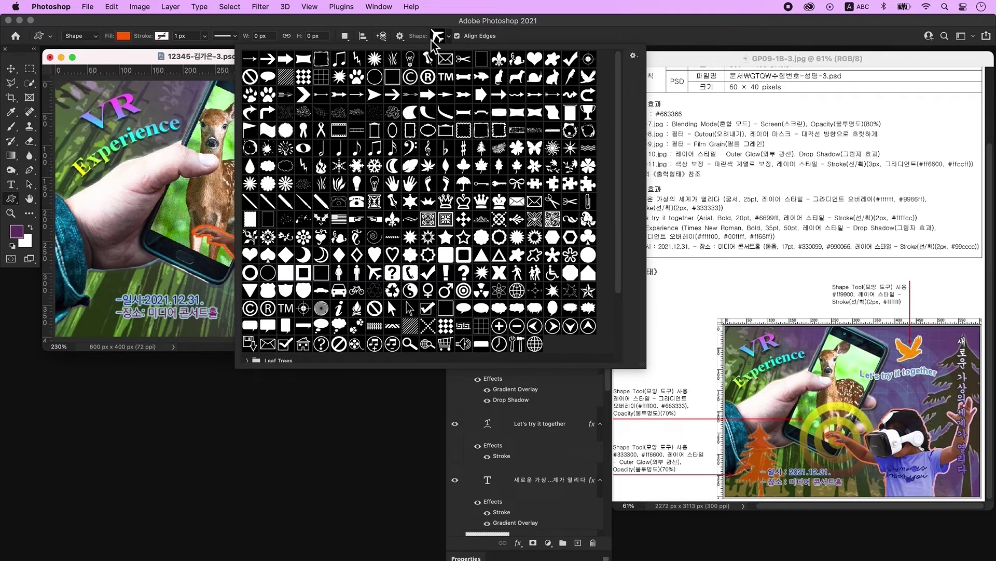
pyautogui.doubleClick(588, 76)
pyautogui.moveTo(313, 100); pyautogui.dragTo(369, 136)
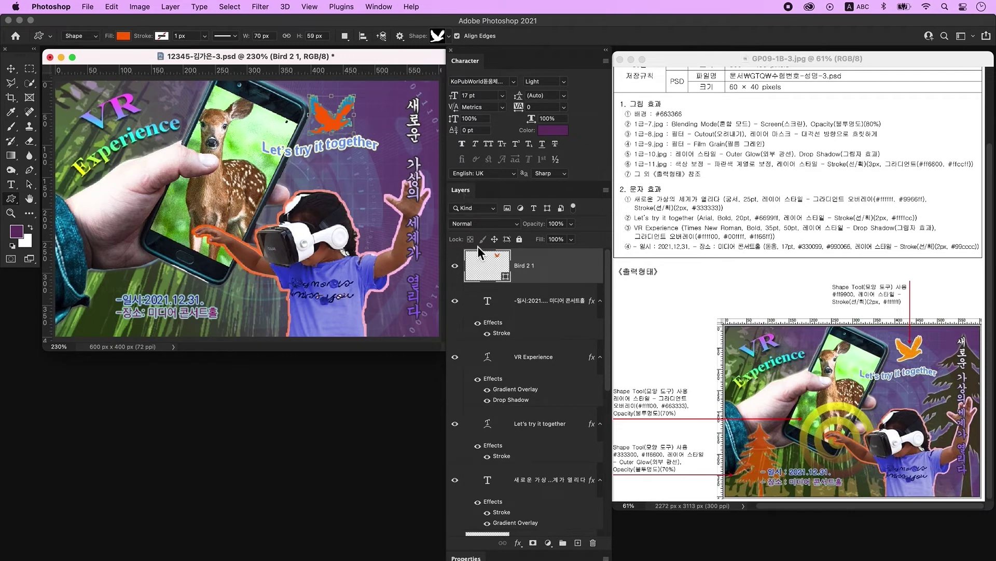
# Change the bird's fill colour to #ff9900.
pyautogui.doubleClick(501, 266)
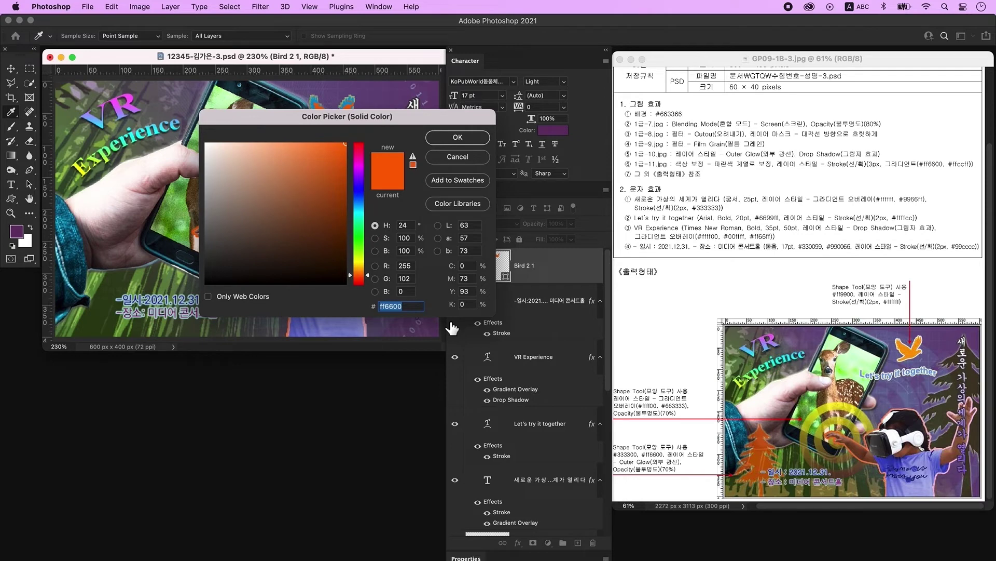
pyautogui.write('ff9900')
pyautogui.press('Return')
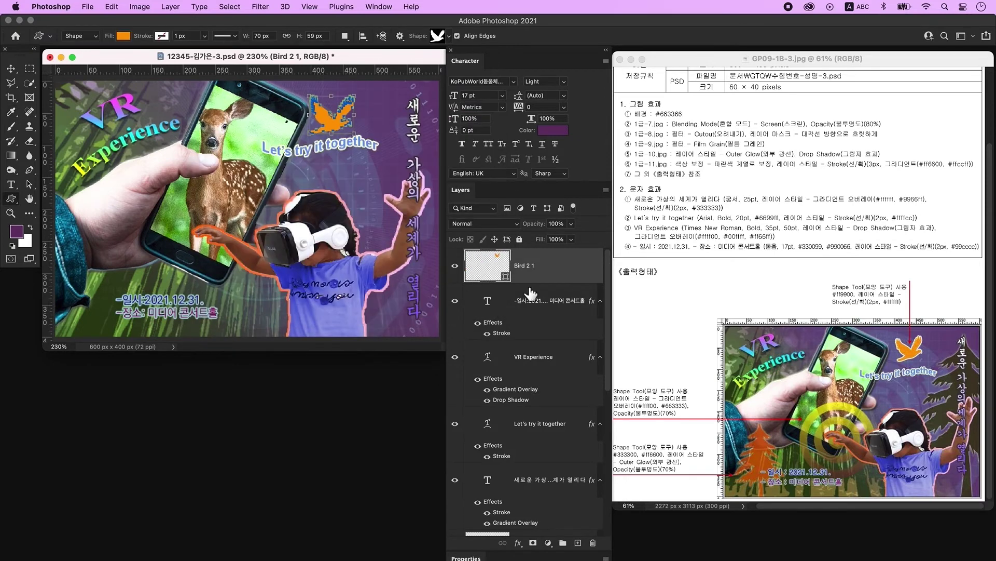
# Add a 2 px white #ffffff outside stroke to the bird and scale it down to about 91.6%.
pyautogui.doubleClick(583, 275)
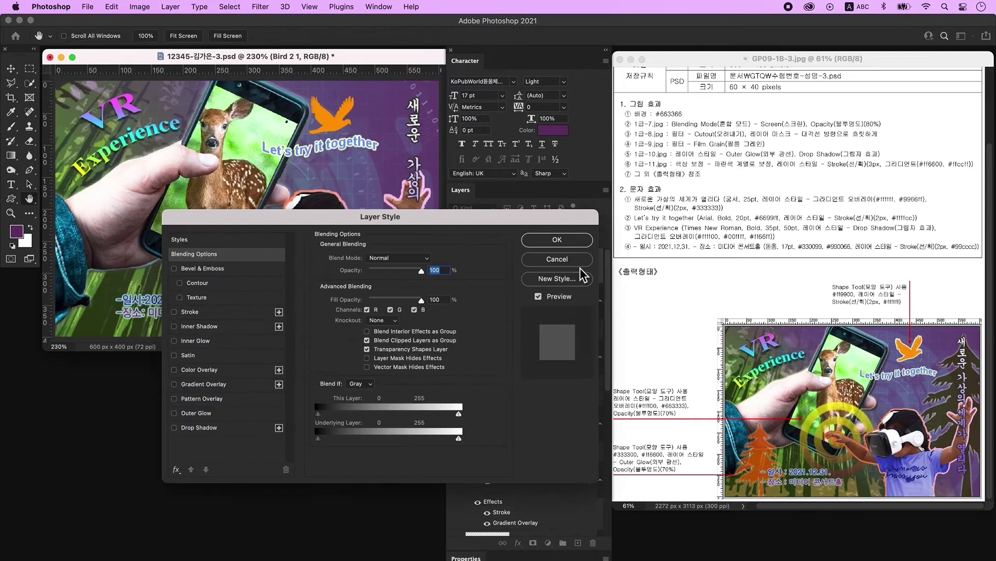
pyautogui.click(210, 311)
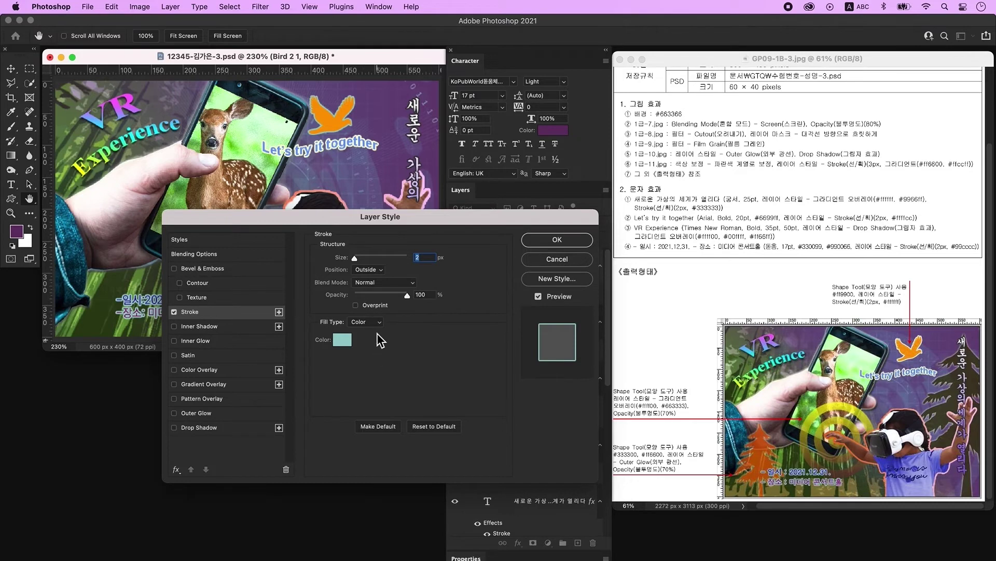
pyautogui.click(343, 340)
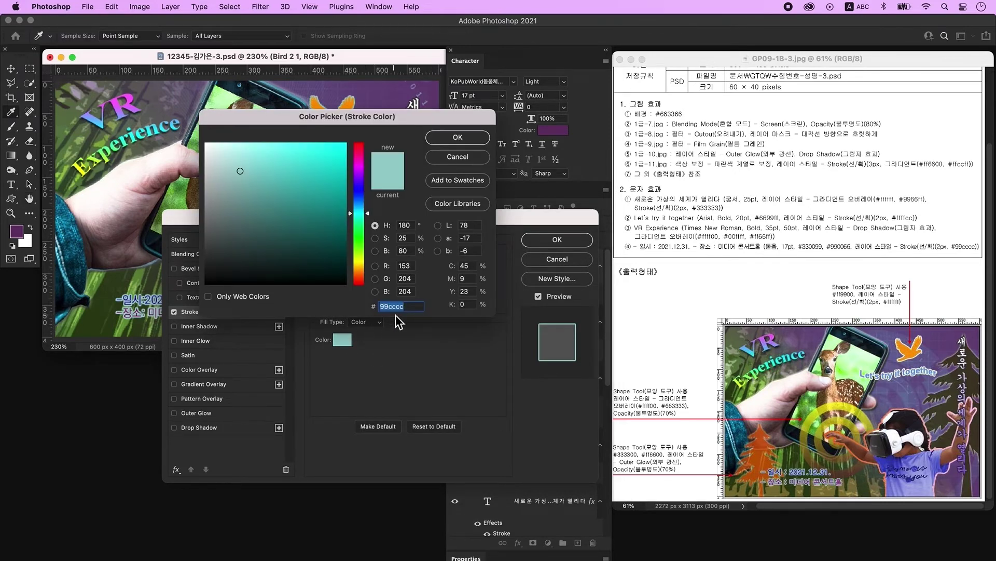
pyautogui.write('ffffff')
pyautogui.press('Return')
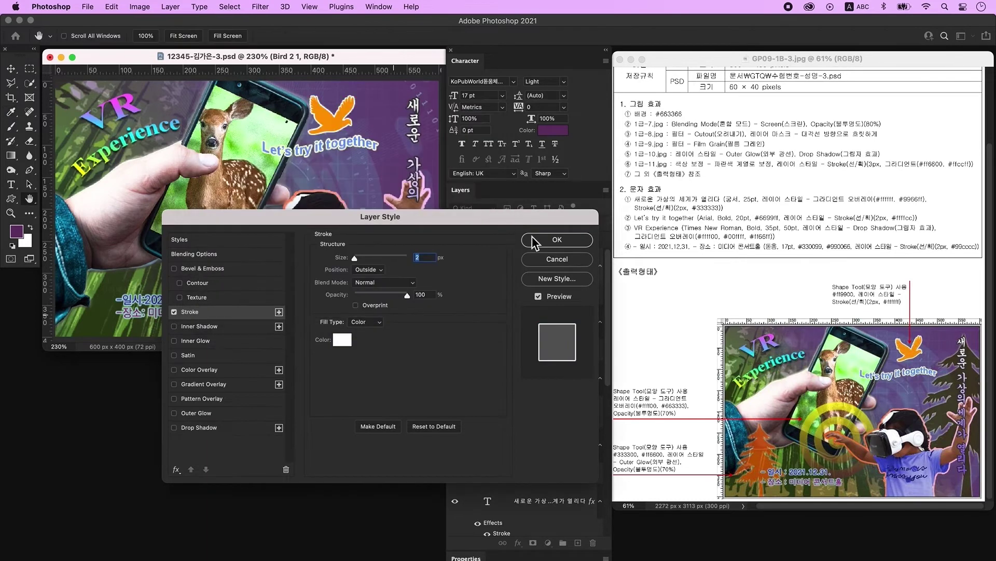
pyautogui.click(533, 242)
pyautogui.hotkey('ctrl', 't')
pyautogui.moveTo(364, 101); pyautogui.dragTo(350, 104)
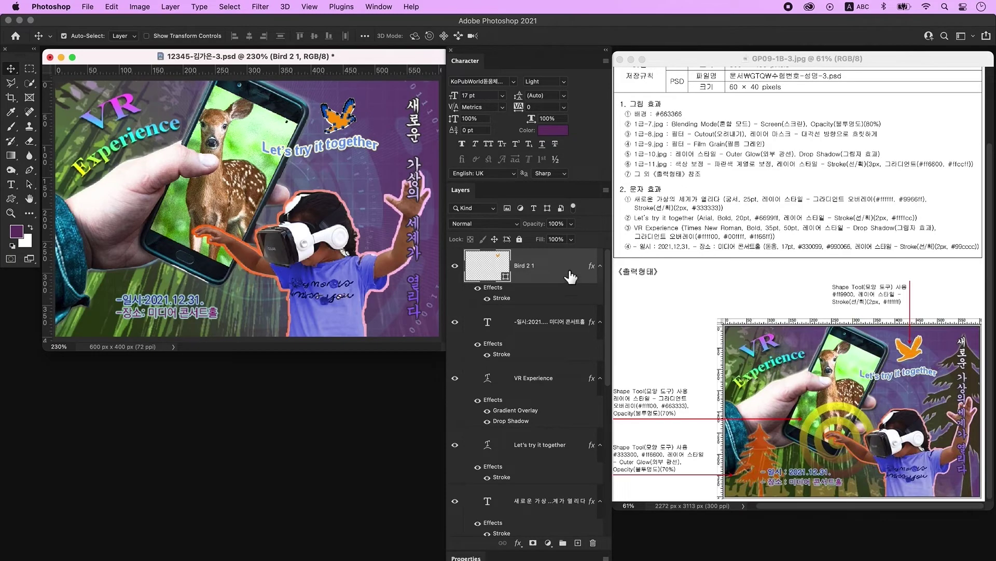
# Draw the Bull's Eye custom shape over the phone on a new layer and open its layer styles.
pyautogui.click(579, 543)
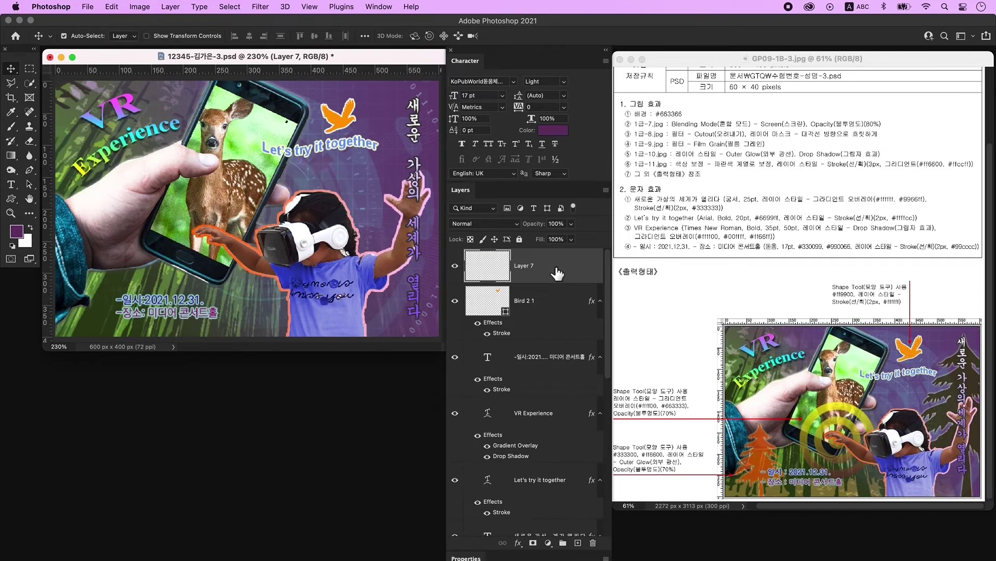
pyautogui.press('u')
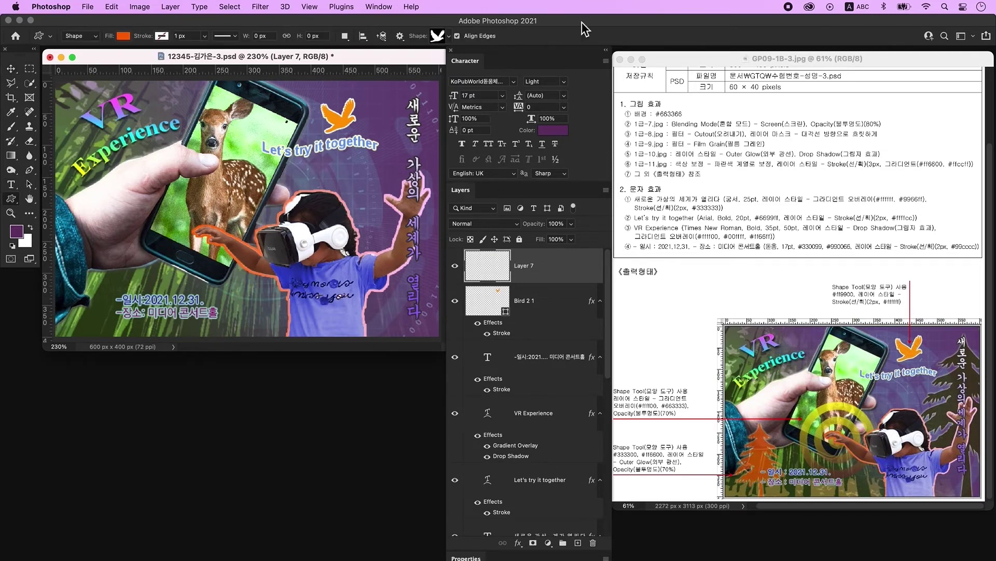
pyautogui.click(439, 38)
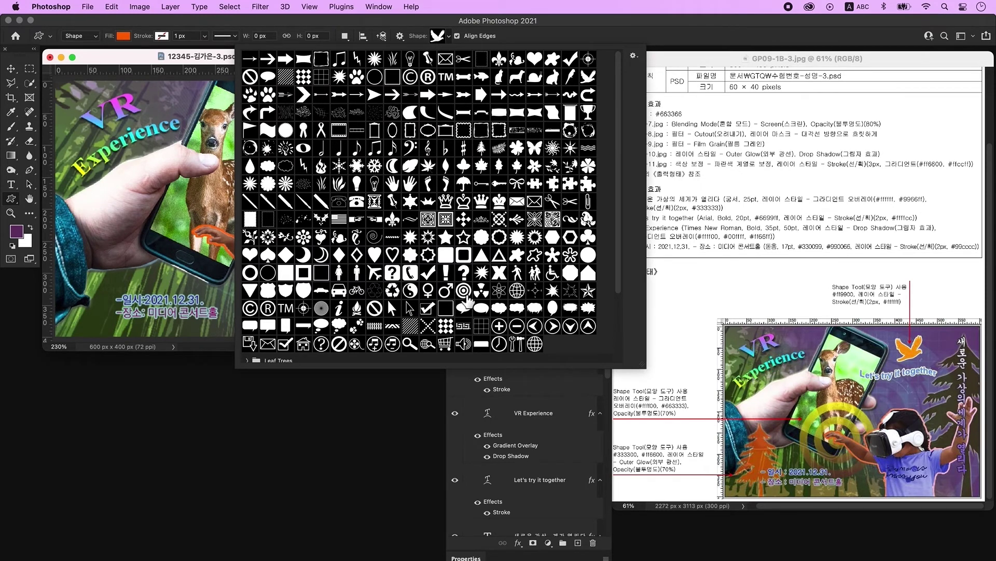
pyautogui.click(466, 295)
pyautogui.click(207, 70)
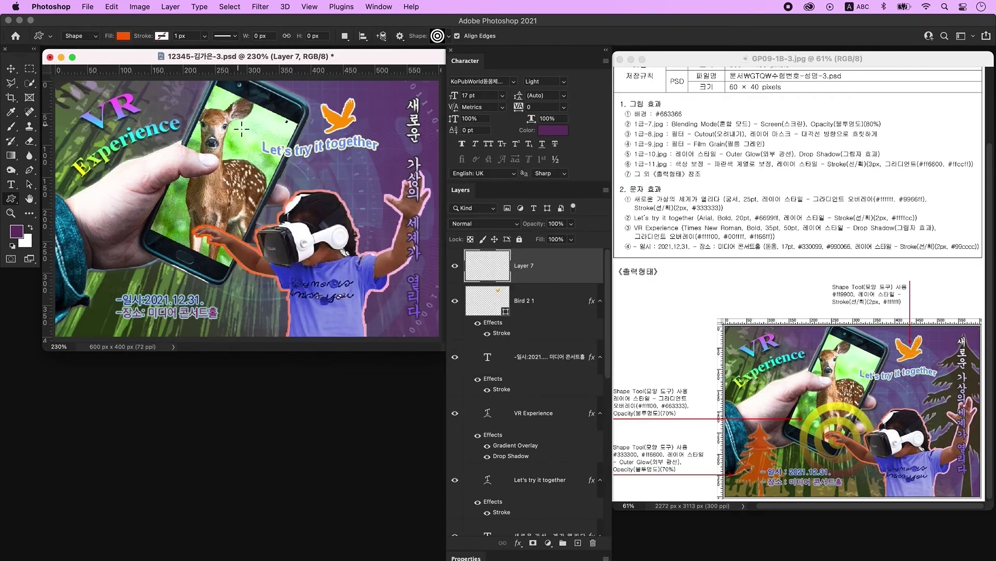
pyautogui.moveTo(153, 148); pyautogui.dragTo(290, 286)
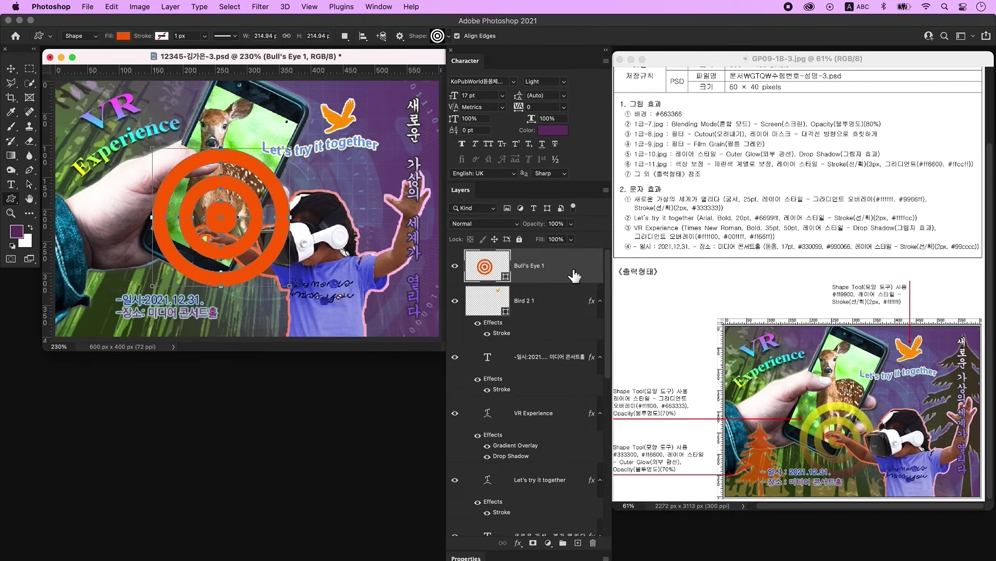
pyautogui.doubleClick(575, 276)
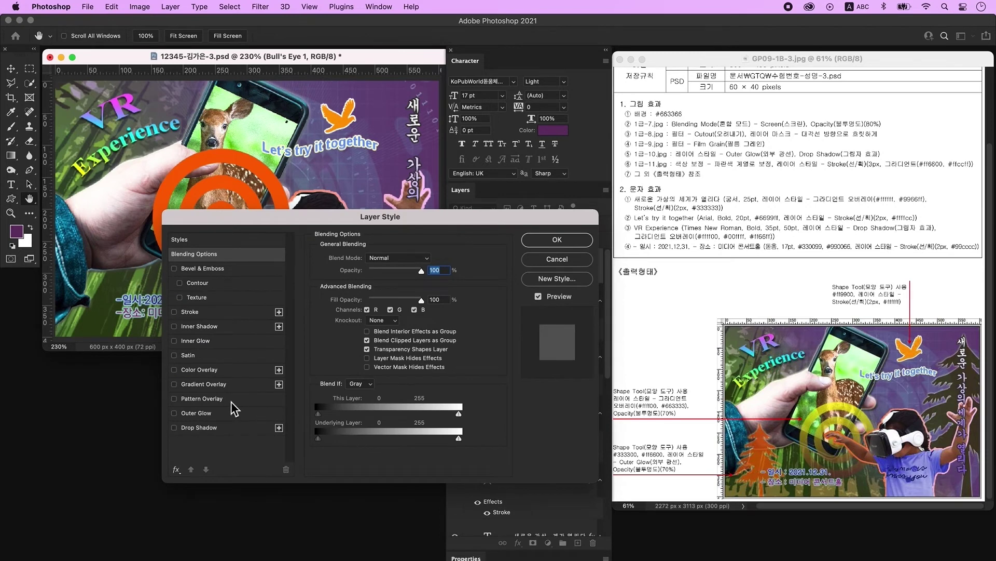
# Give the bull's-eye a 0° yellow-to-#663333 gradient overlay, removing the cyan stop.
pyautogui.click(217, 386)
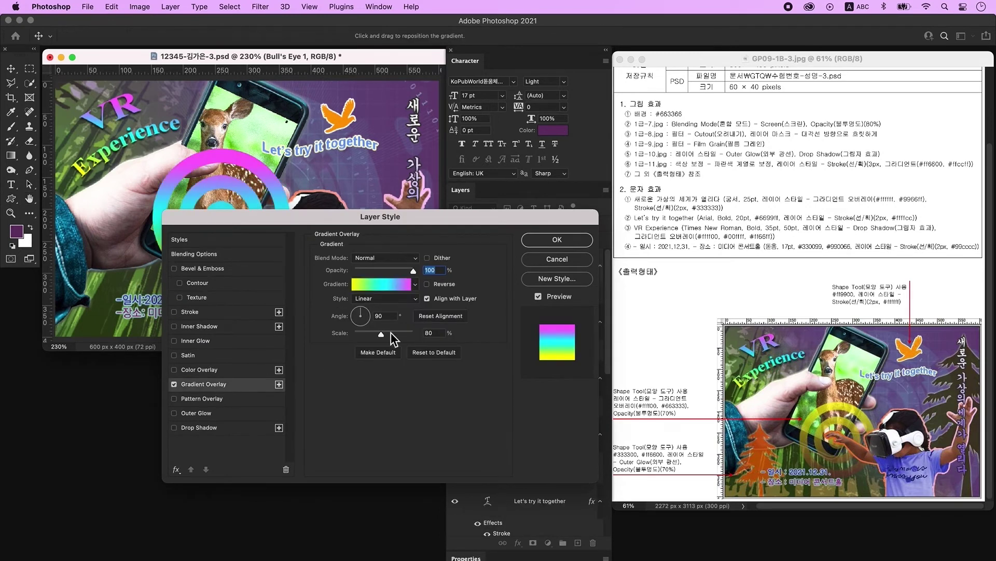
pyautogui.click(390, 285)
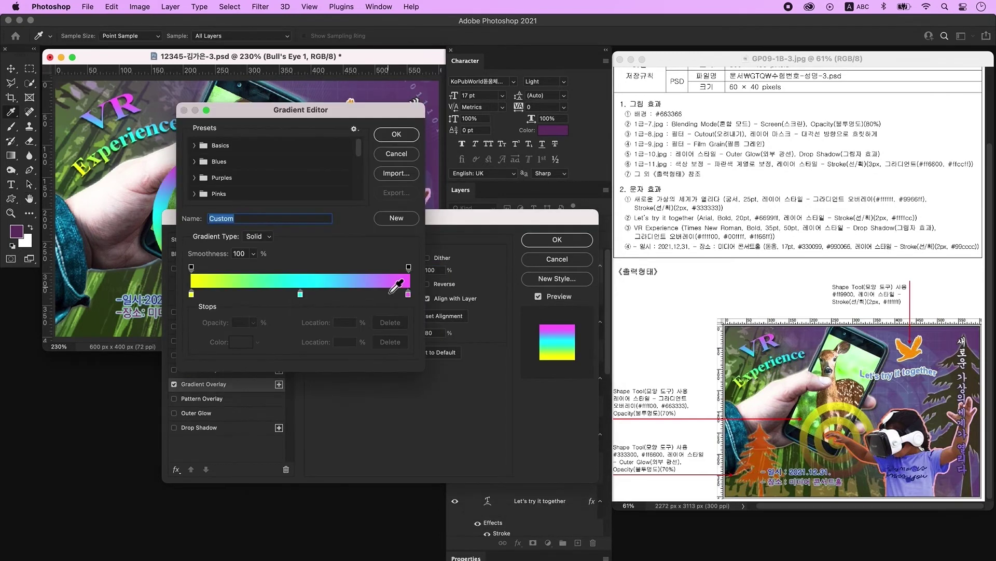
pyautogui.doubleClick(192, 294)
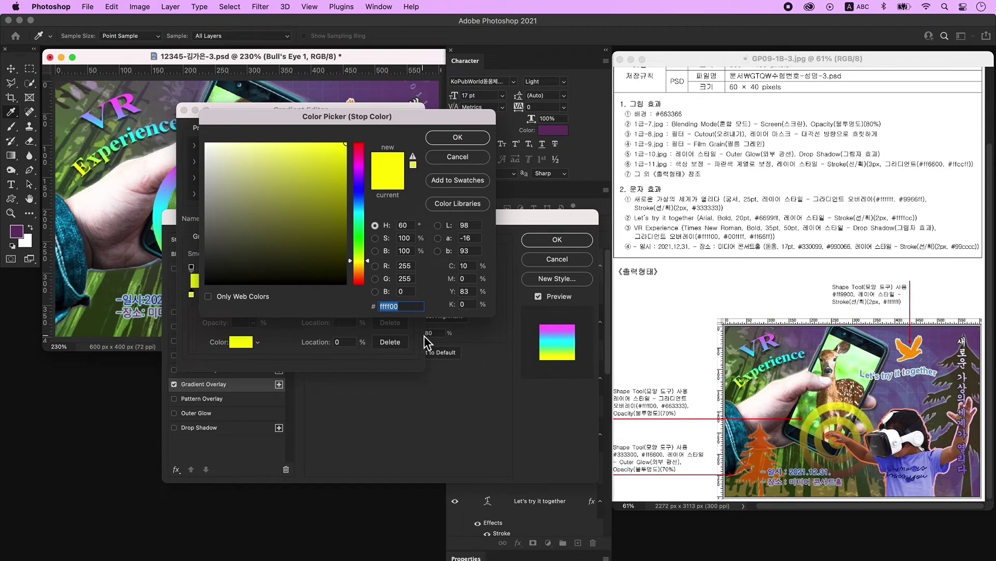
pyautogui.press('Return')
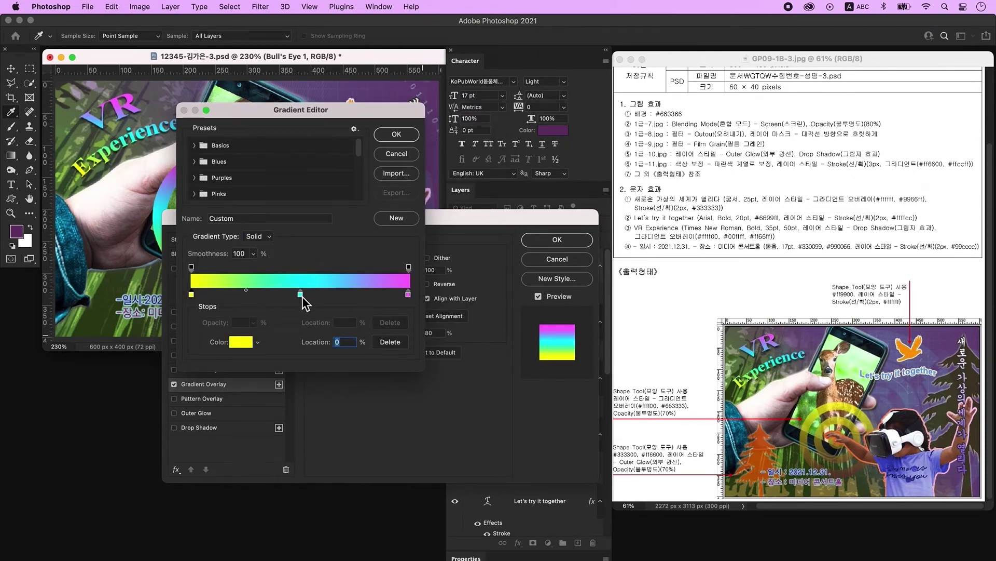
pyautogui.moveTo(300, 295); pyautogui.dragTo(298, 334)
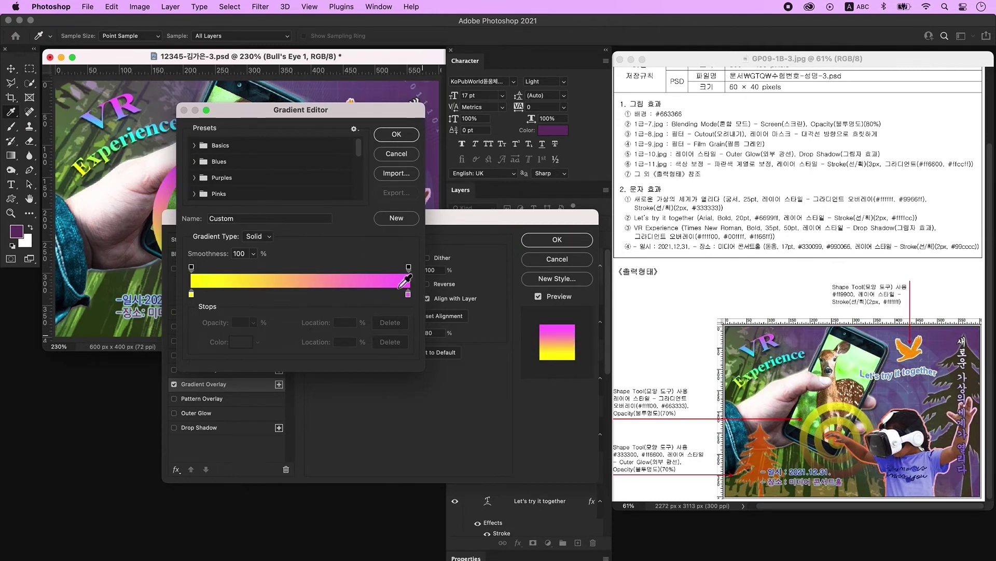
pyautogui.click(408, 294)
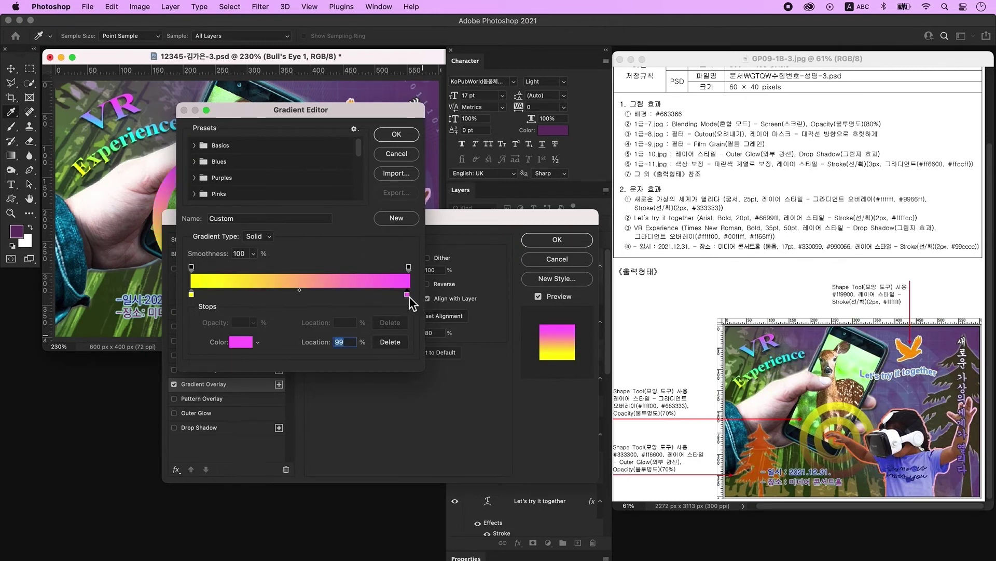
pyautogui.doubleClick(408, 294)
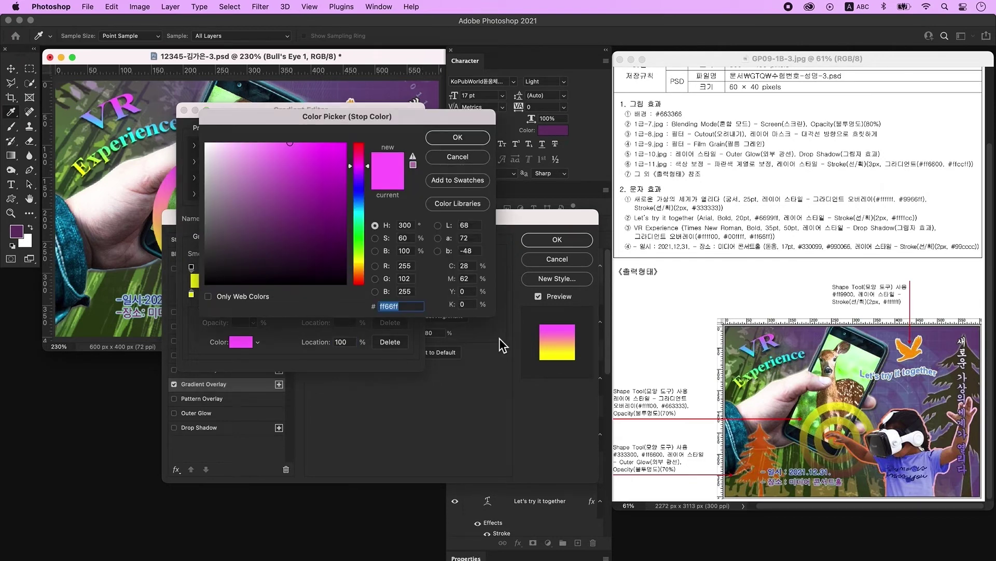
pyautogui.write('663333')
pyautogui.press('Return')
pyautogui.press('Return')
pyautogui.doubleClick(394, 316)
pyautogui.write('0')
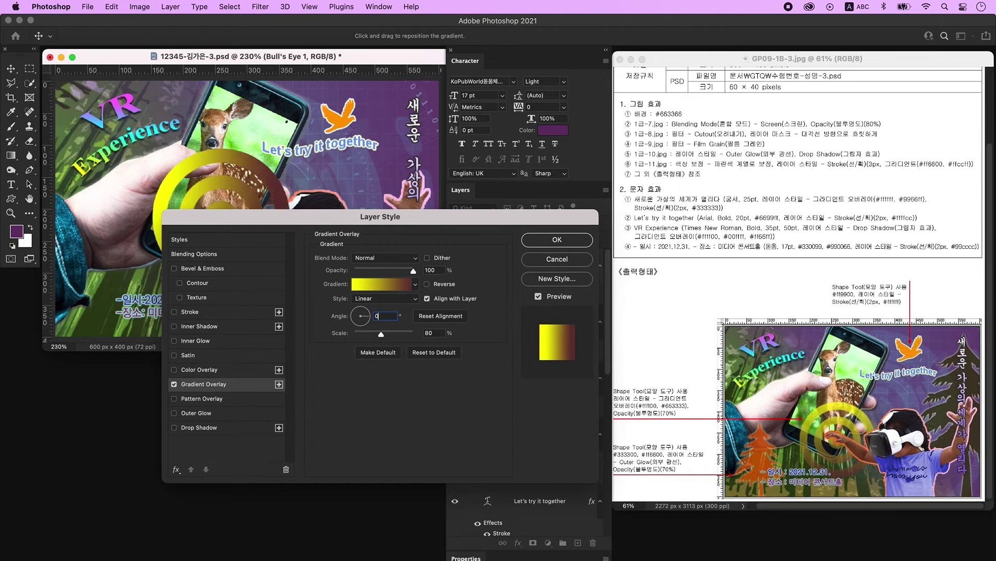
pyautogui.press('Return')
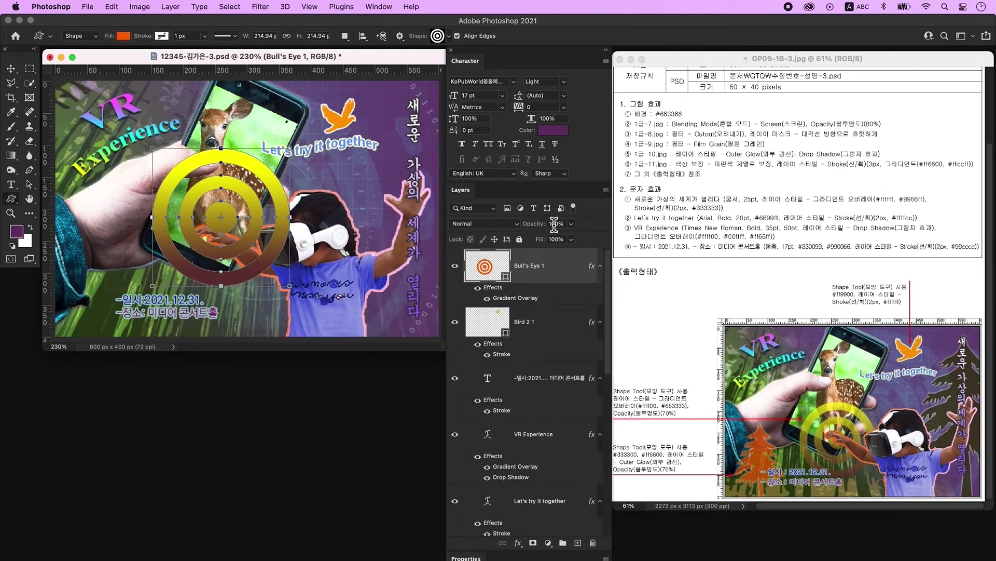
# Set the bull's-eye to 70% opacity, shrink it to about 86% and move it 40 px lower.
pyautogui.click(555, 224)
pyautogui.write('70')
pyautogui.press('Return')
pyautogui.press('super+t')
pyautogui.moveTo(155, 150); pyautogui.dragTo(172, 169)
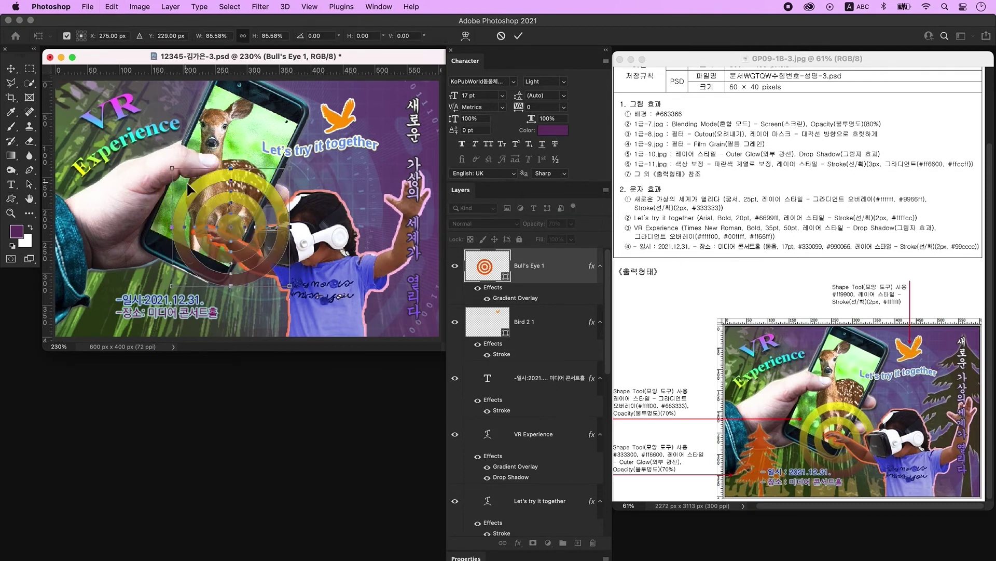
pyautogui.moveTo(238, 233); pyautogui.dragTo(240, 257)
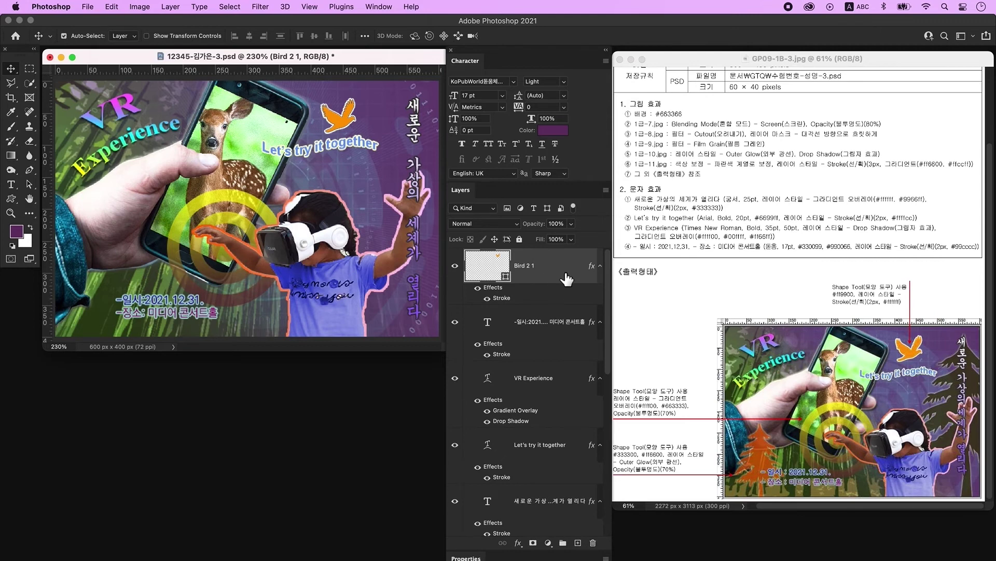
# Draw a pine tree shape at the poster's lower left on a new layer, filled #333300.
pyautogui.click(579, 542)
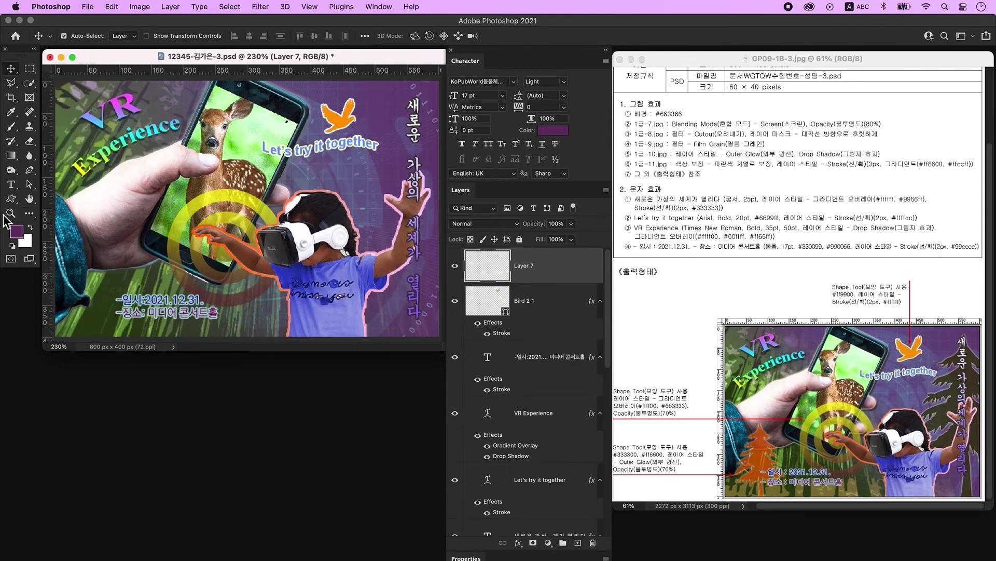
pyautogui.click(11, 199)
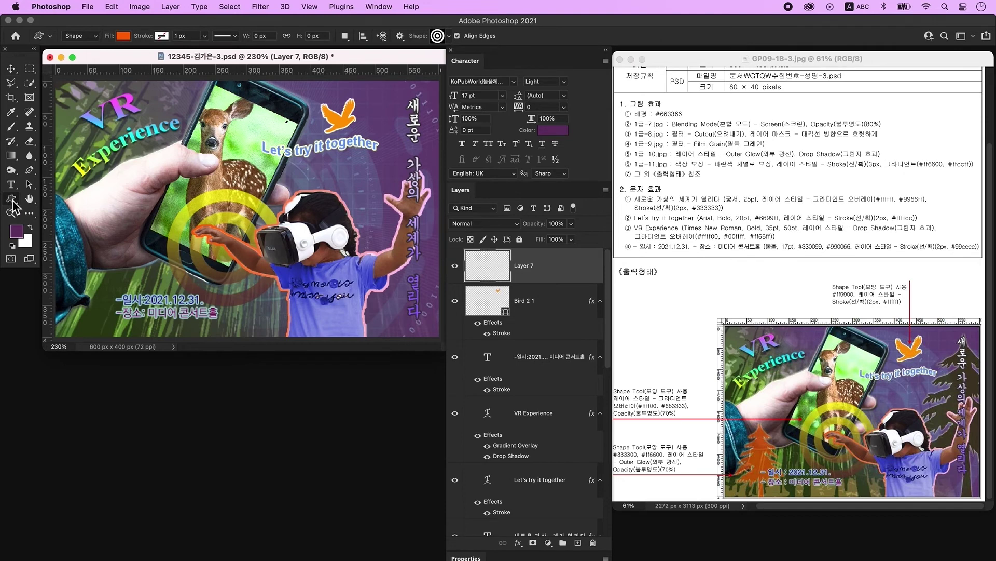
pyautogui.click(437, 36)
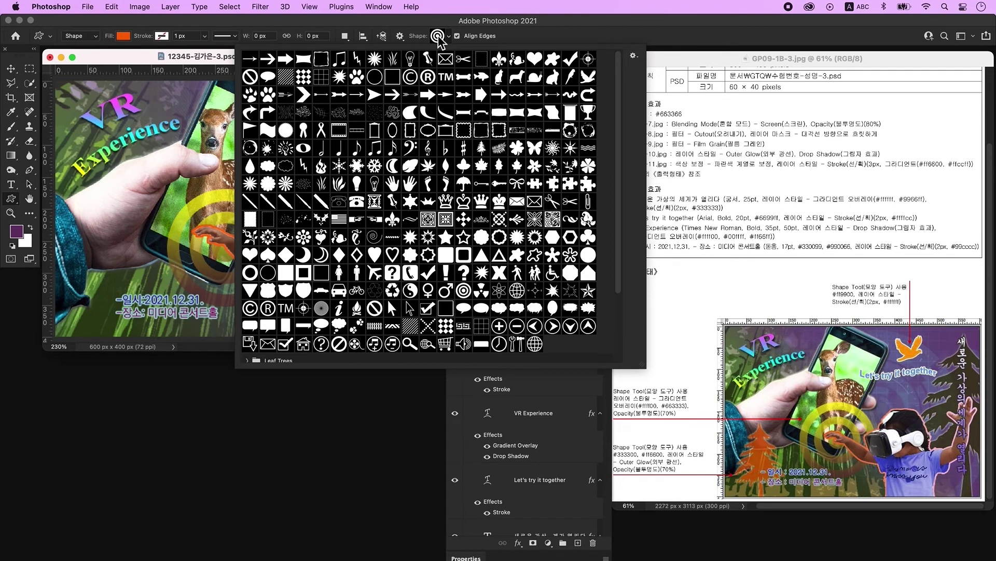
pyautogui.doubleClick(481, 148)
pyautogui.moveTo(94, 247); pyautogui.dragTo(155, 346)
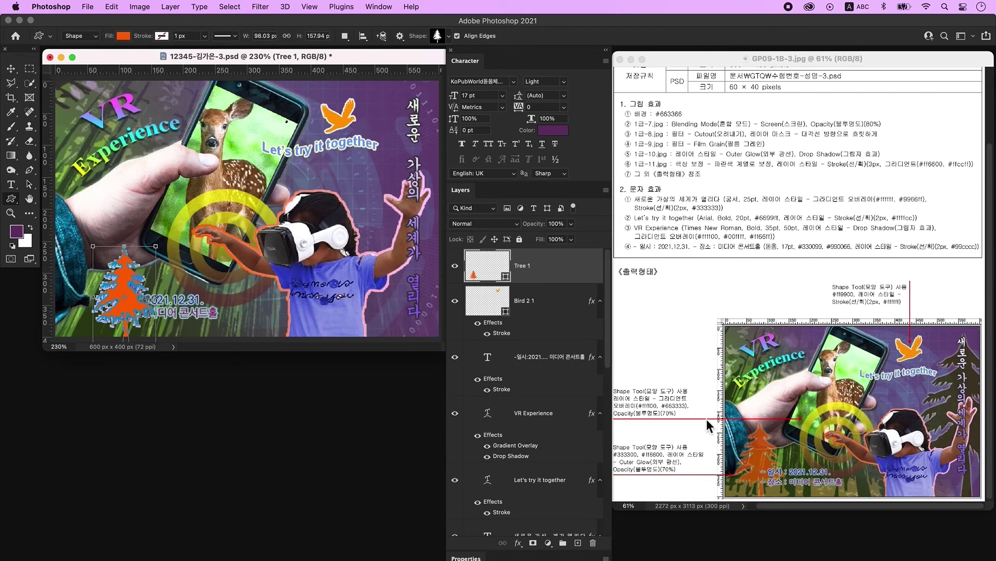
pyautogui.doubleClick(485, 266)
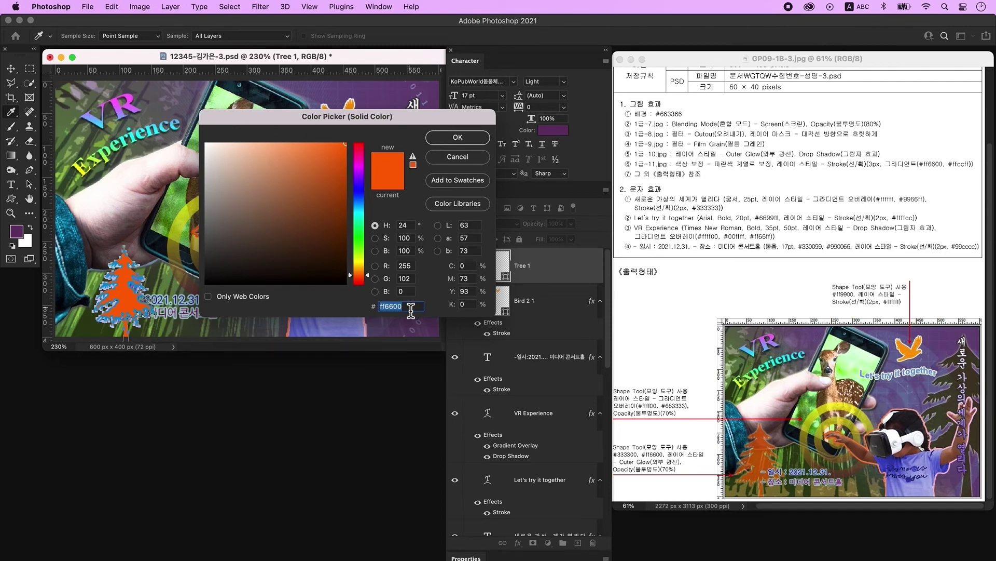
pyautogui.write('333300')
pyautogui.press('Return')
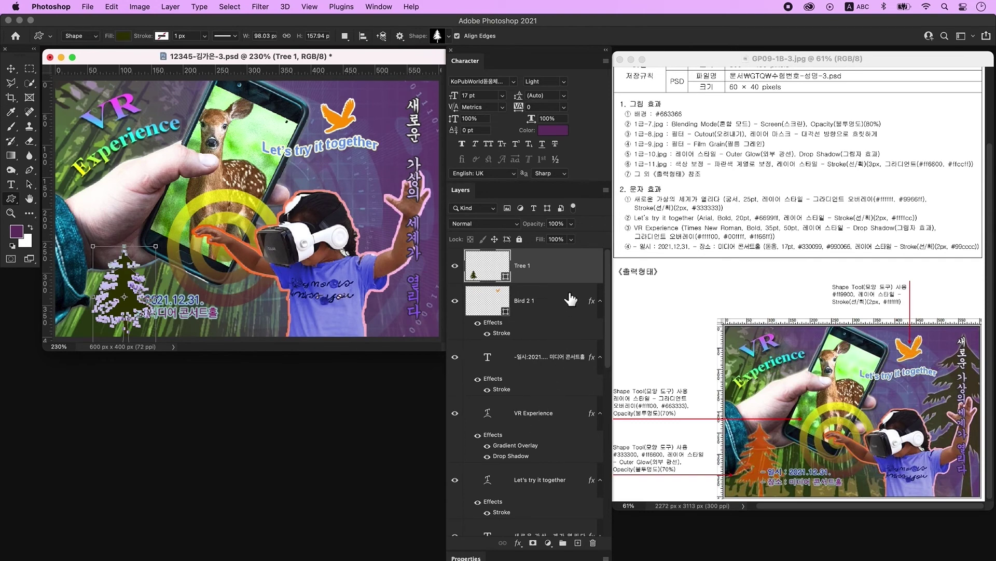
# Add an Outer Glow layer style to the Tree 1 pine.
pyautogui.doubleClick(580, 273)
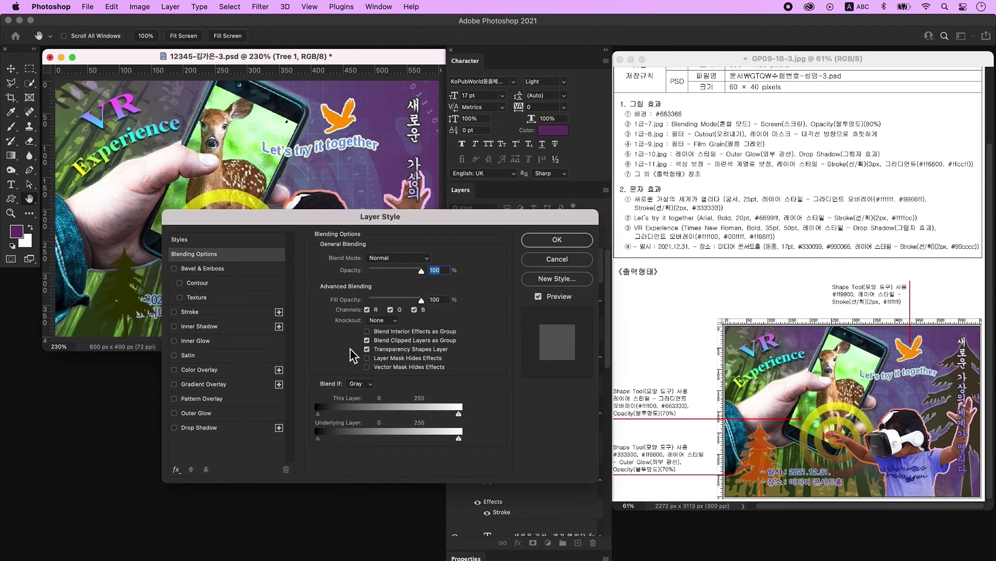
pyautogui.click(207, 413)
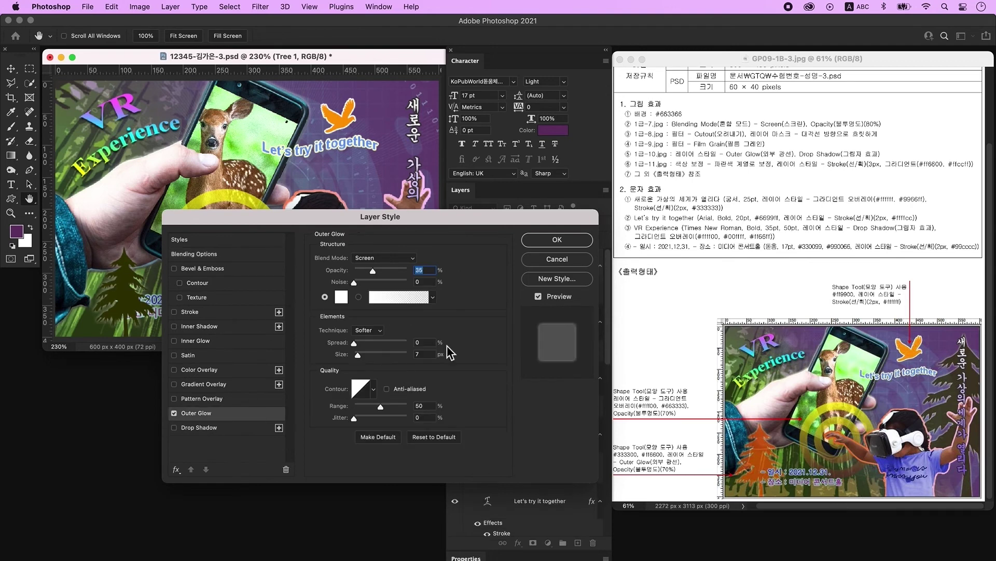
pyautogui.click(562, 243)
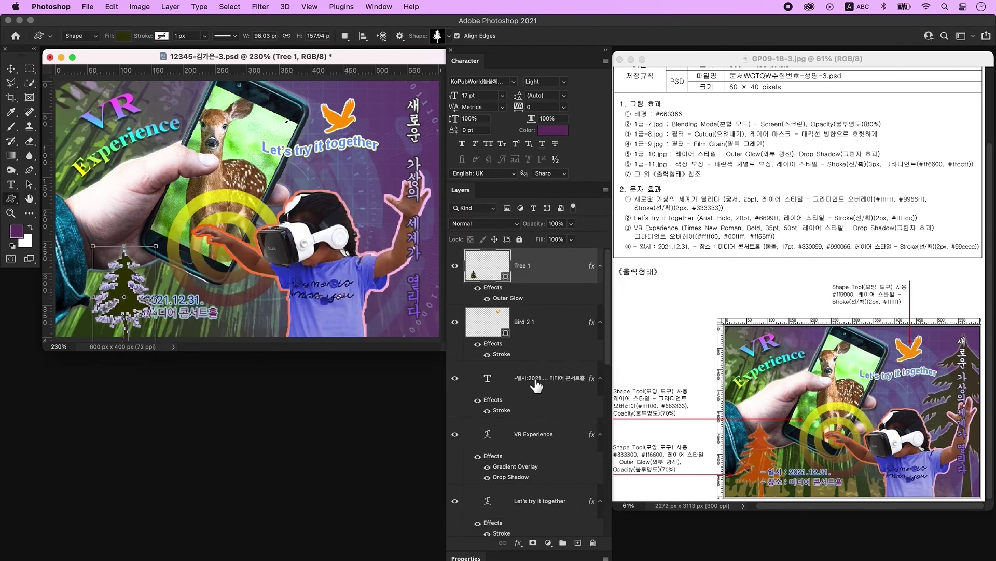
# Lower the Tree 1 layer opacity to 70%.
pyautogui.click(554, 225)
pyautogui.write('70')
pyautogui.click(11, 68)
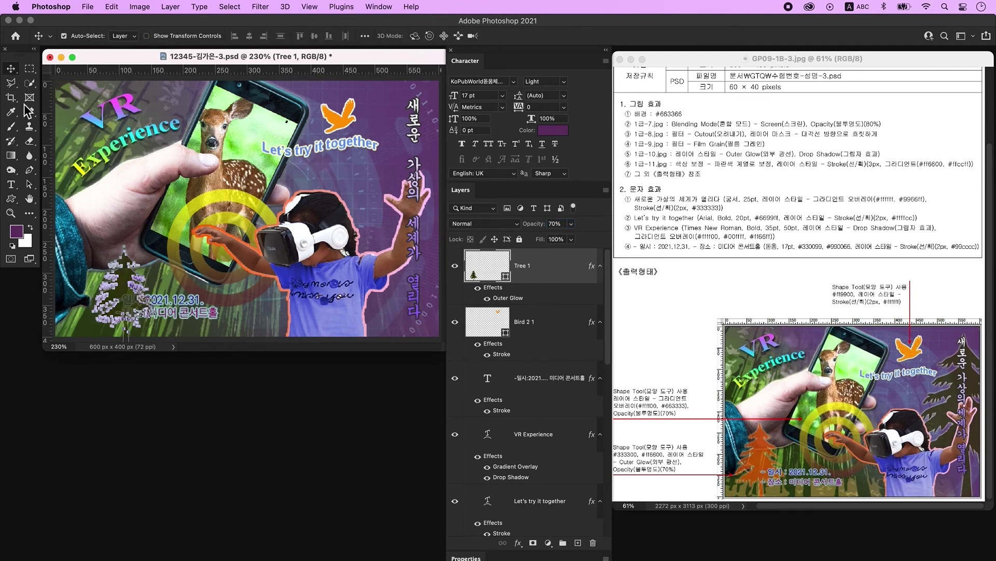
# Move Tree 1 beside the Korean text at right and enlarge it downward.
pyautogui.moveTo(119, 299); pyautogui.dragTo(410, 189)
pyautogui.press('super+t')
pyautogui.moveTo(410, 231); pyautogui.dragTo(416, 349)
pyautogui.press('Return')
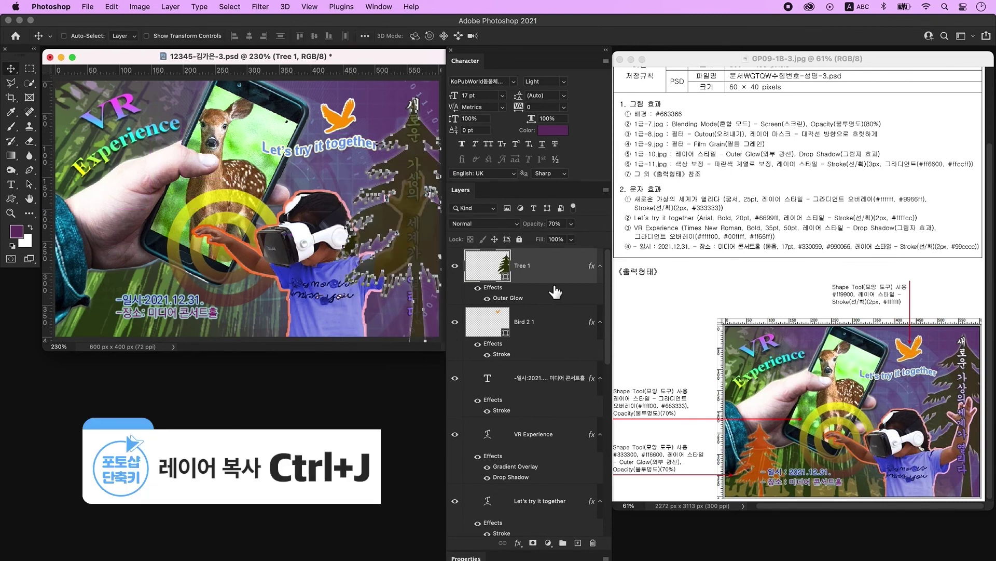
# Duplicate the tree and shrink the copy into a small tree at bottom left.
pyautogui.press('super+j')
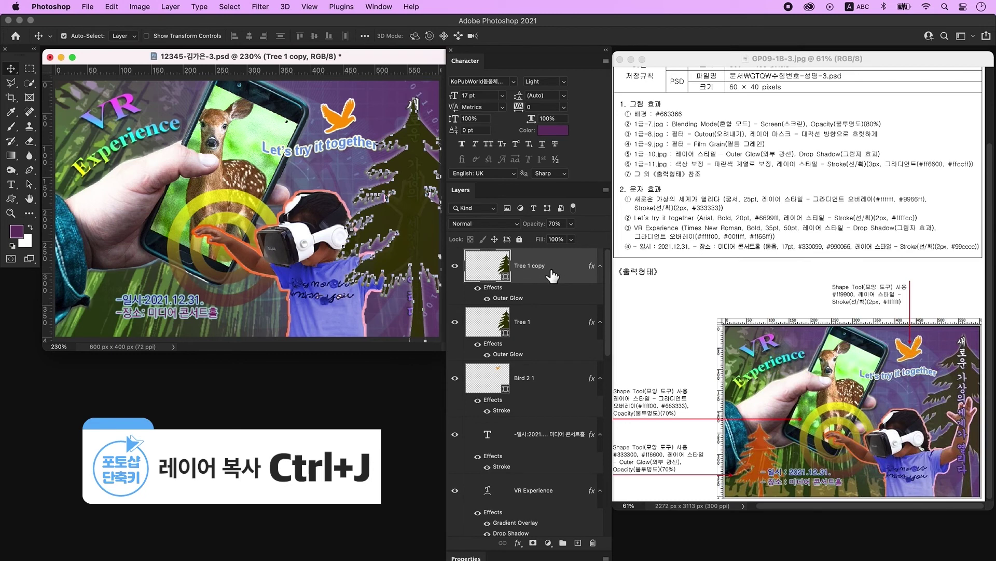
pyautogui.press('super+t')
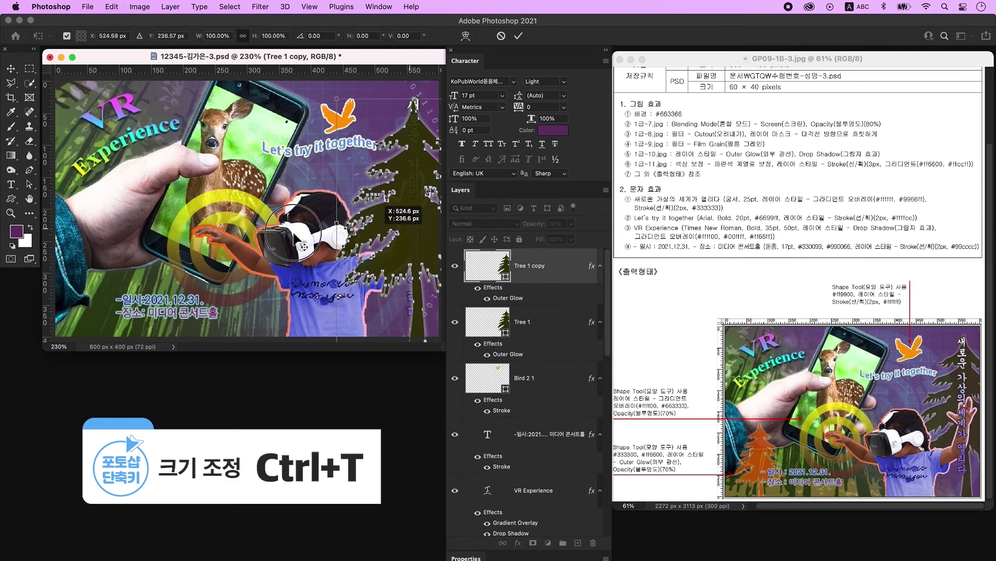
pyautogui.moveTo(405, 262); pyautogui.dragTo(156, 244)
pyautogui.moveTo(234, 136); pyautogui.dragTo(147, 244)
pyautogui.press('Return')
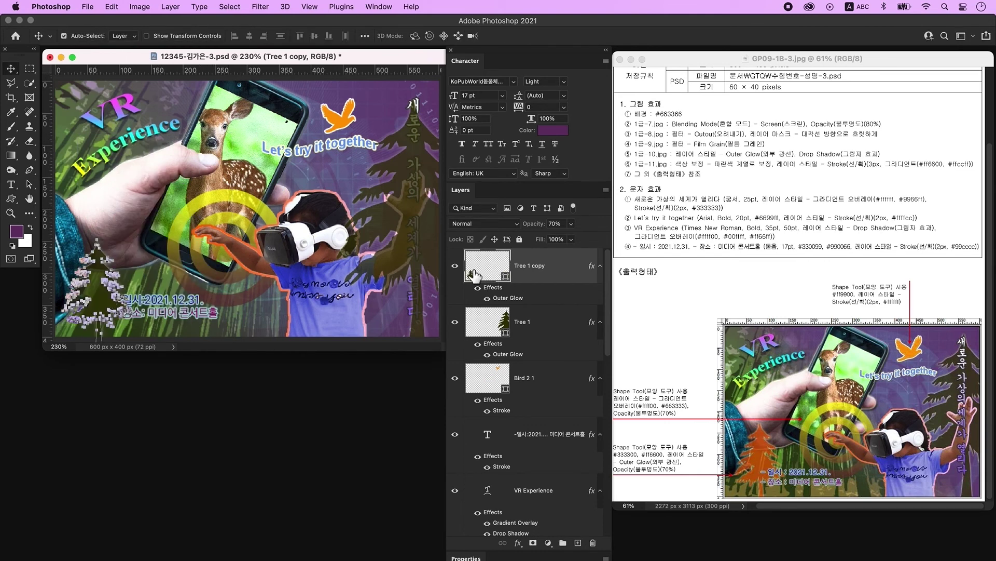
# Fill the small tree copy orange #ff6600 and send the large tree back a layer.
pyautogui.doubleClick(474, 270)
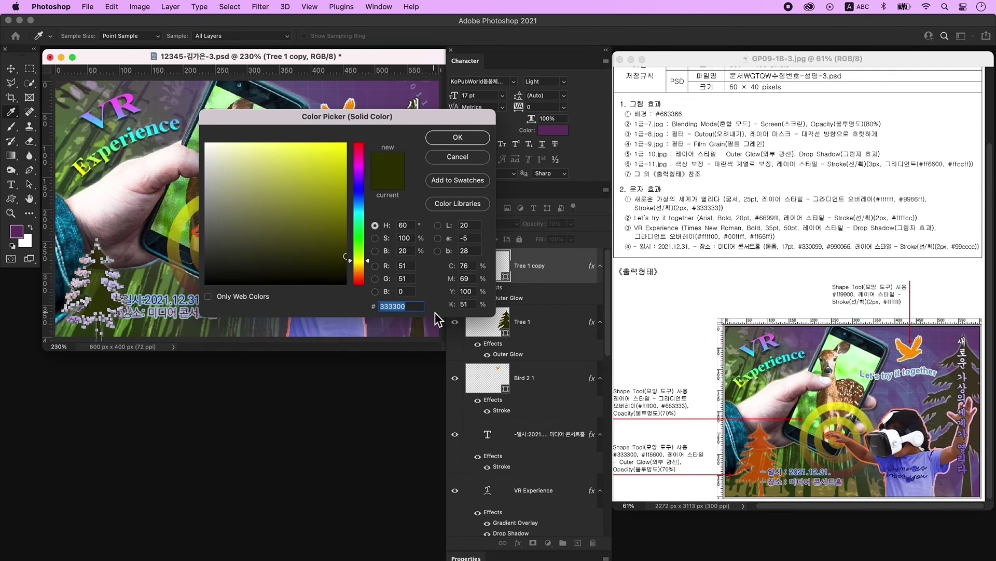
pyautogui.write('ff6600')
pyautogui.press('Return')
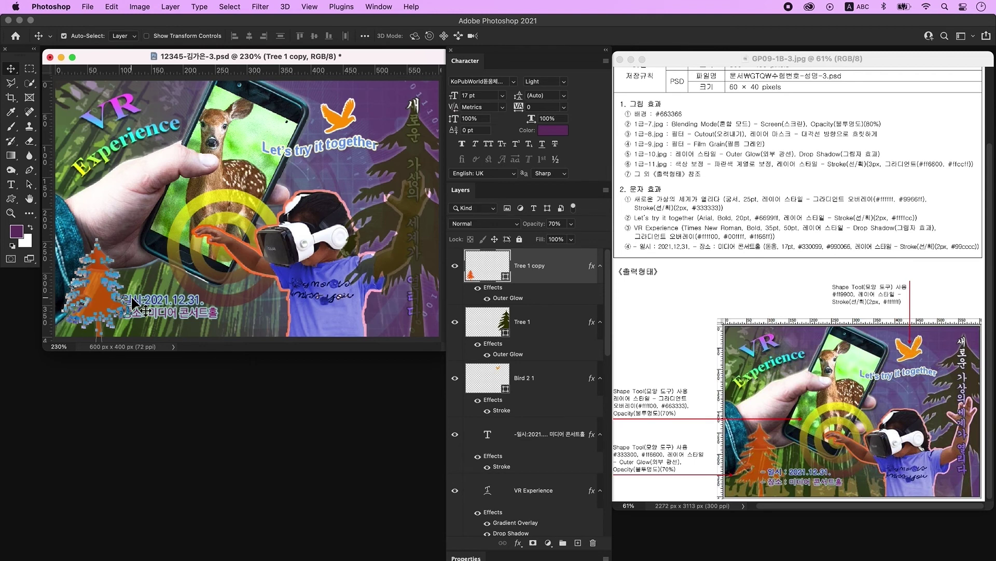
pyautogui.hotkey('alt', '[')
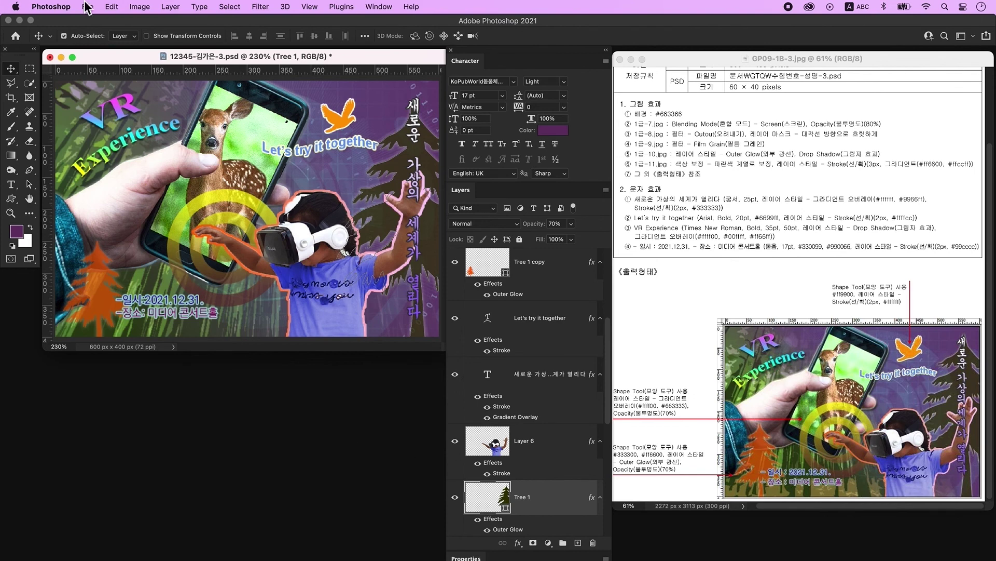
# Open the File menu to begin saving the composite.
pyautogui.click(88, 7)
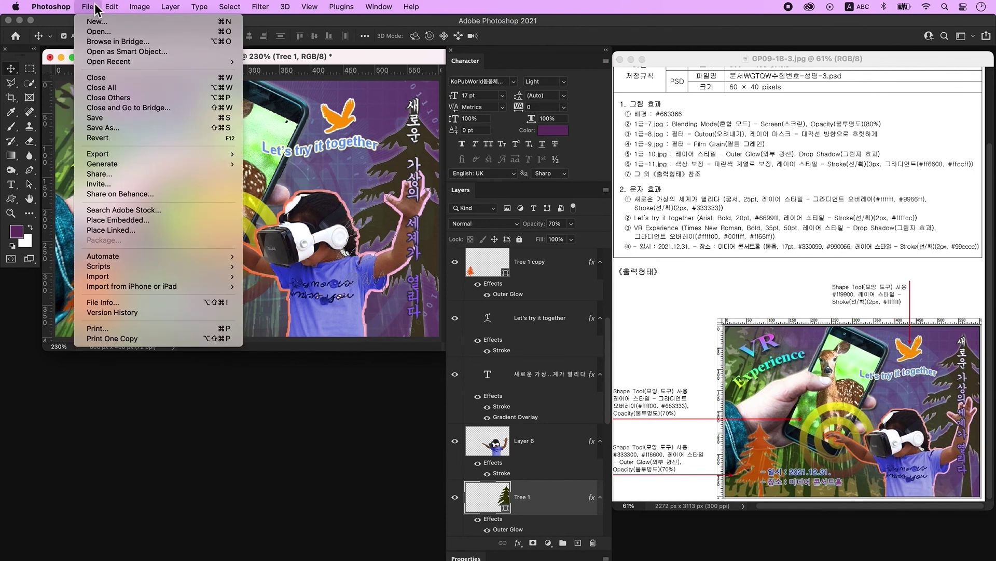
# Save the composite to the computer as a JPEG, accepting the JPEG Options quality.
pyautogui.click(117, 127)
pyautogui.click(568, 418)
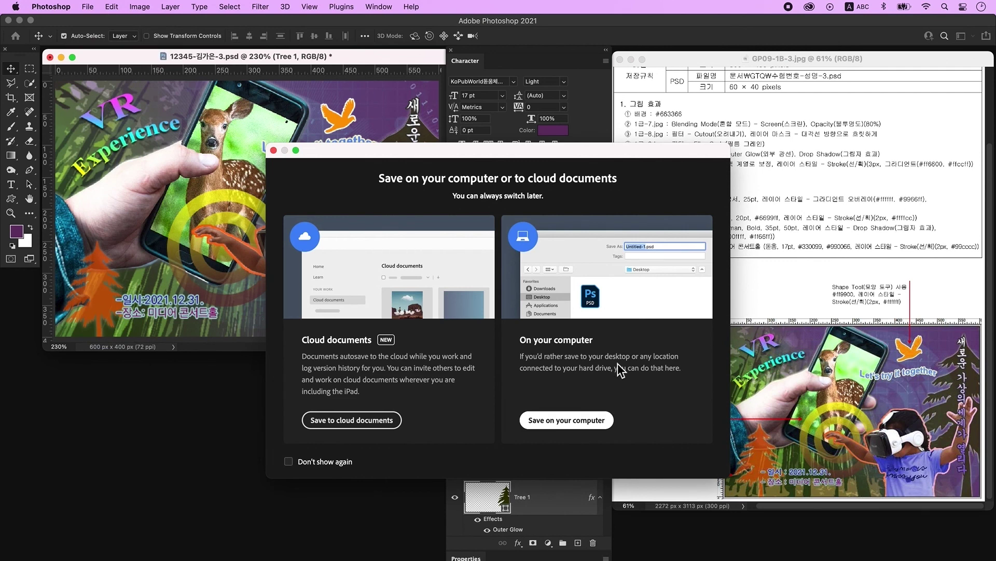
pyautogui.click(373, 332)
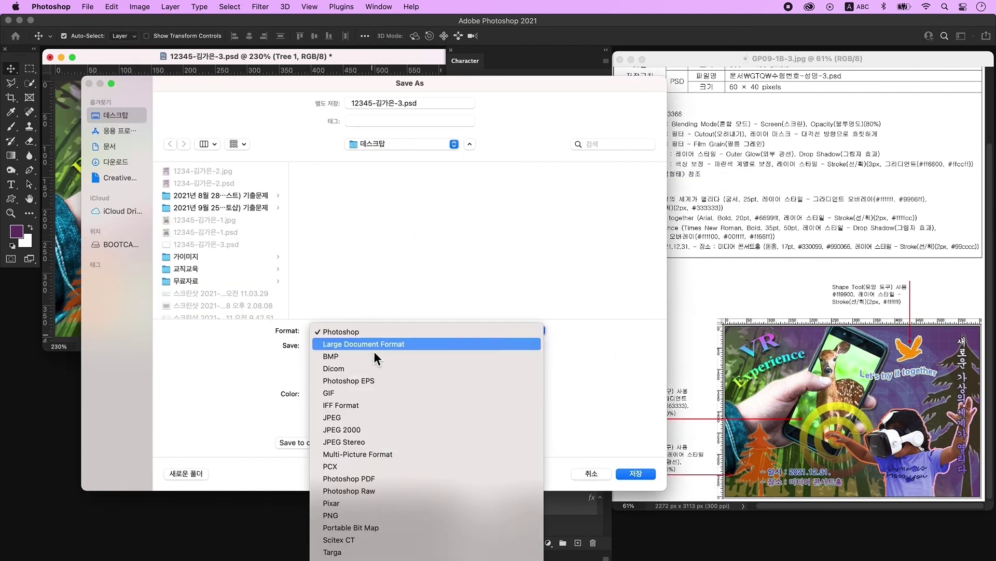
pyautogui.click(372, 421)
pyautogui.click(643, 473)
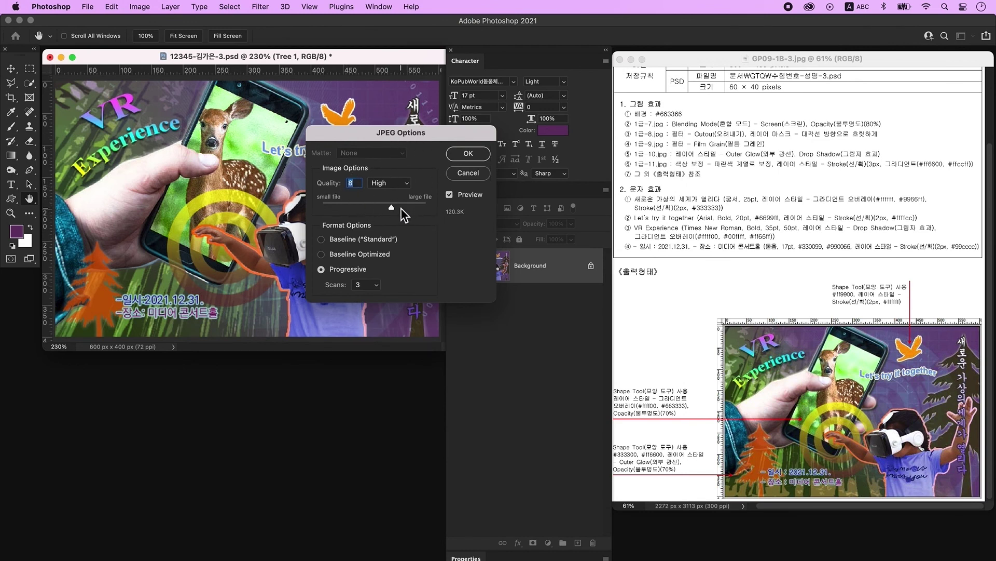
pyautogui.click(471, 155)
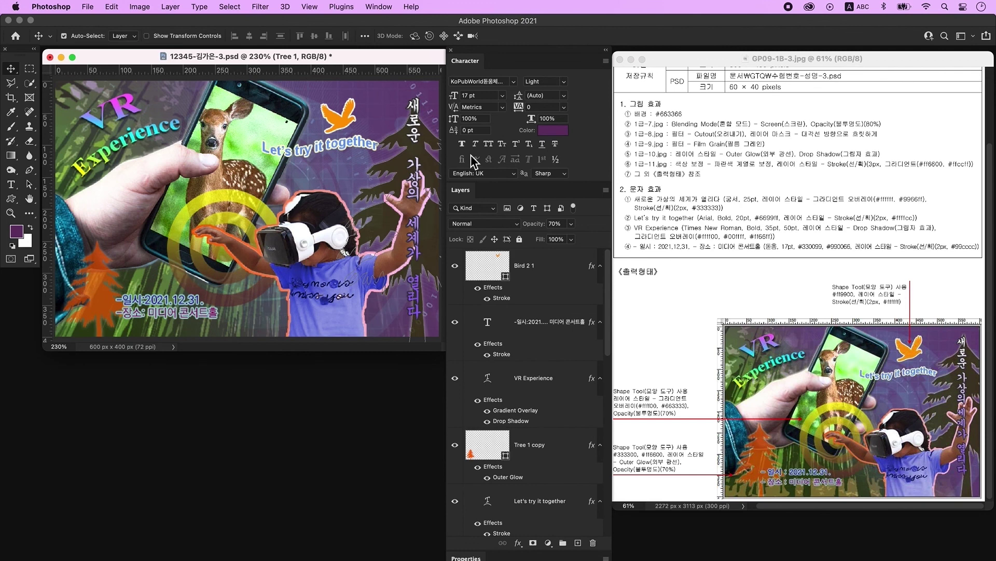
# Resize the image to 60 × 40 px and save it as a Photoshop PSD file.
pyautogui.click(139, 6)
pyautogui.click(158, 89)
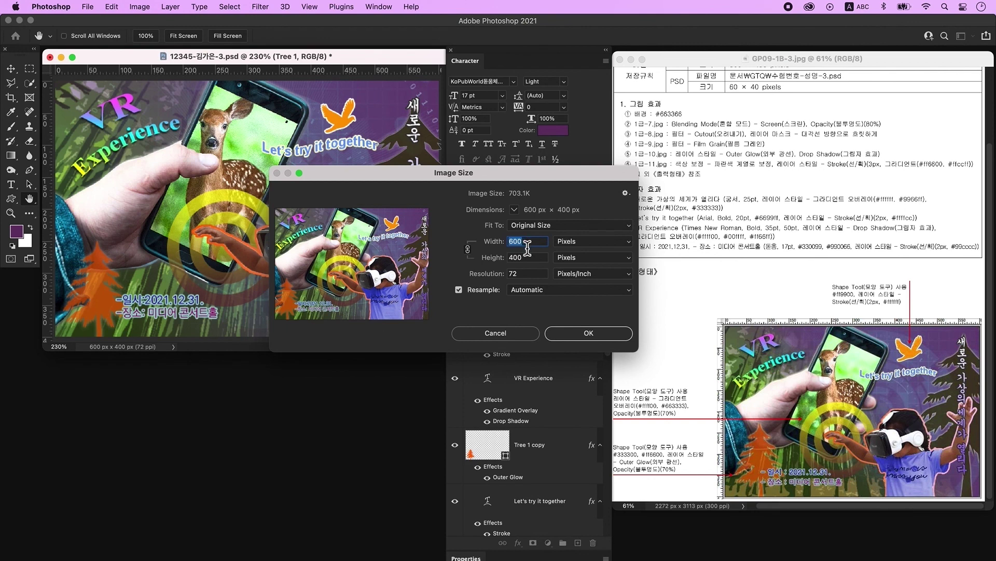
pyautogui.write('60')
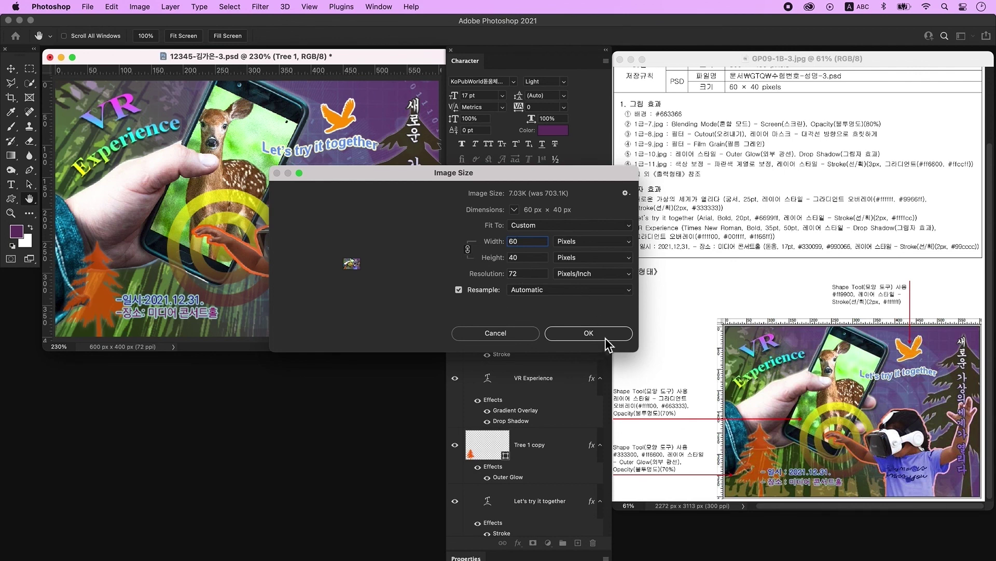
pyautogui.click(589, 333)
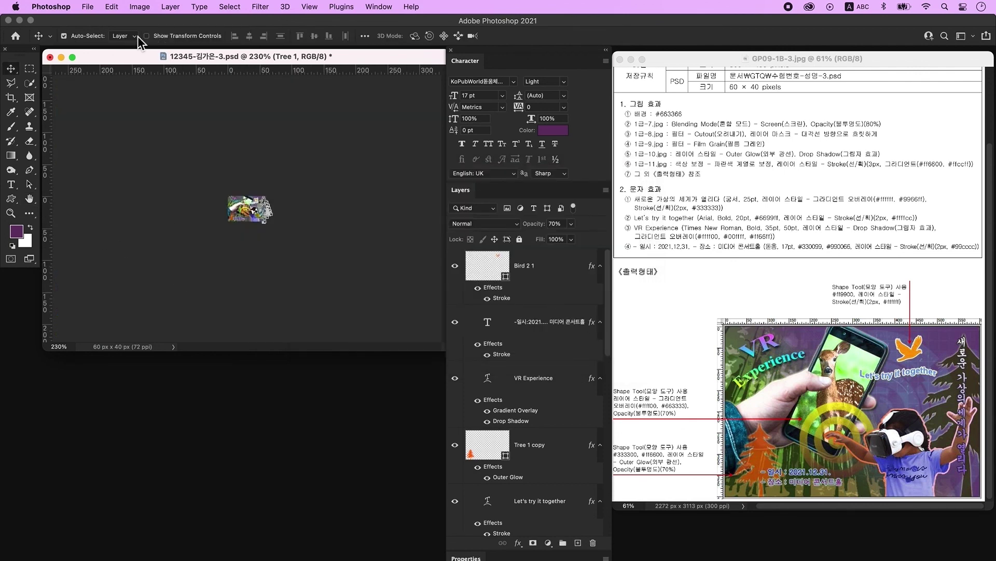
pyautogui.click(88, 7)
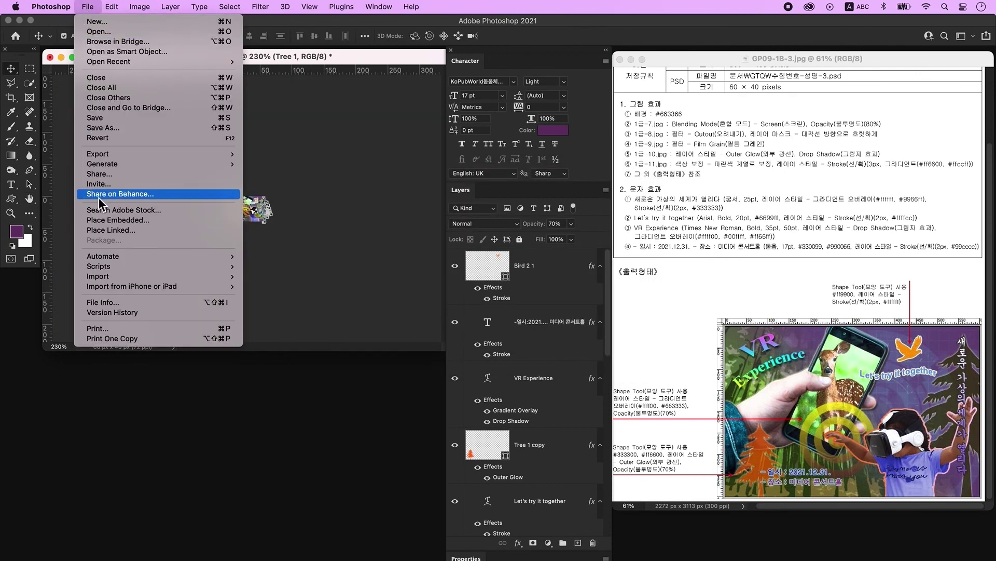
pyautogui.click(119, 119)
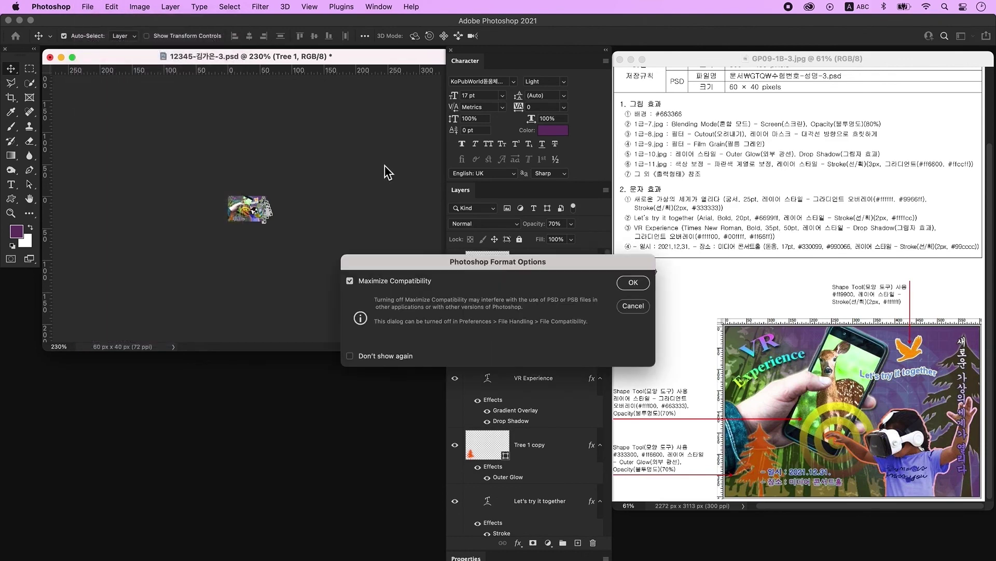